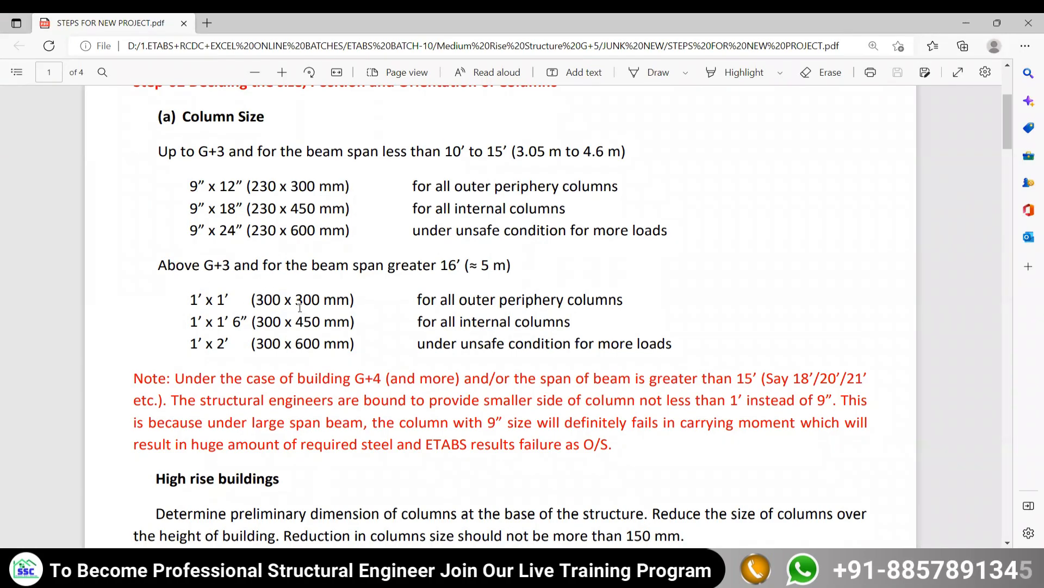
# Read the column size rules, the red note on larger beam spans and the high-rise guidance in the PDF
pyautogui.scroll(-2, 239, 315)
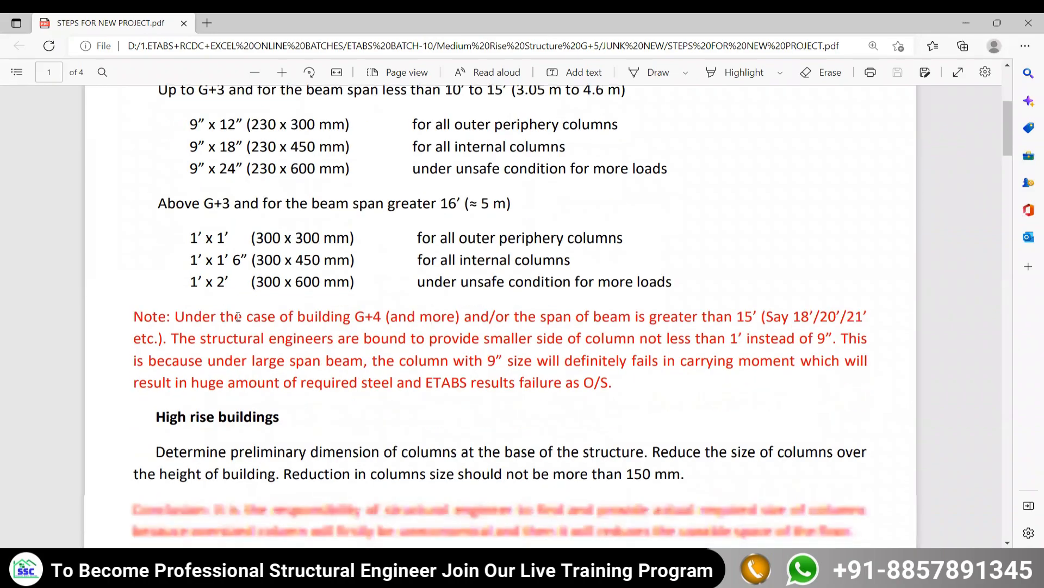
pyautogui.scroll(-2, 163, 267)
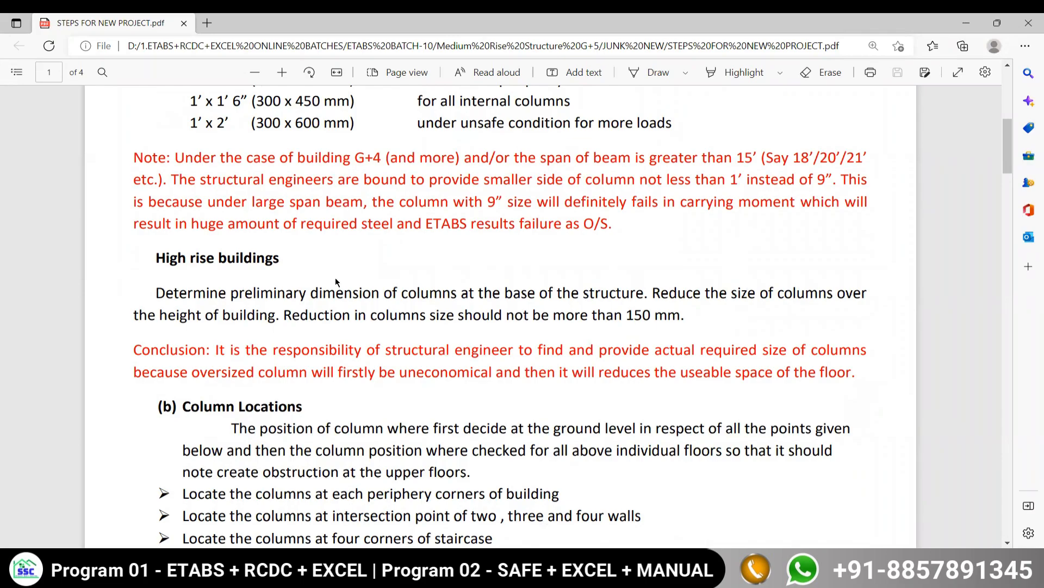
pyautogui.scroll(2, 575, 280)
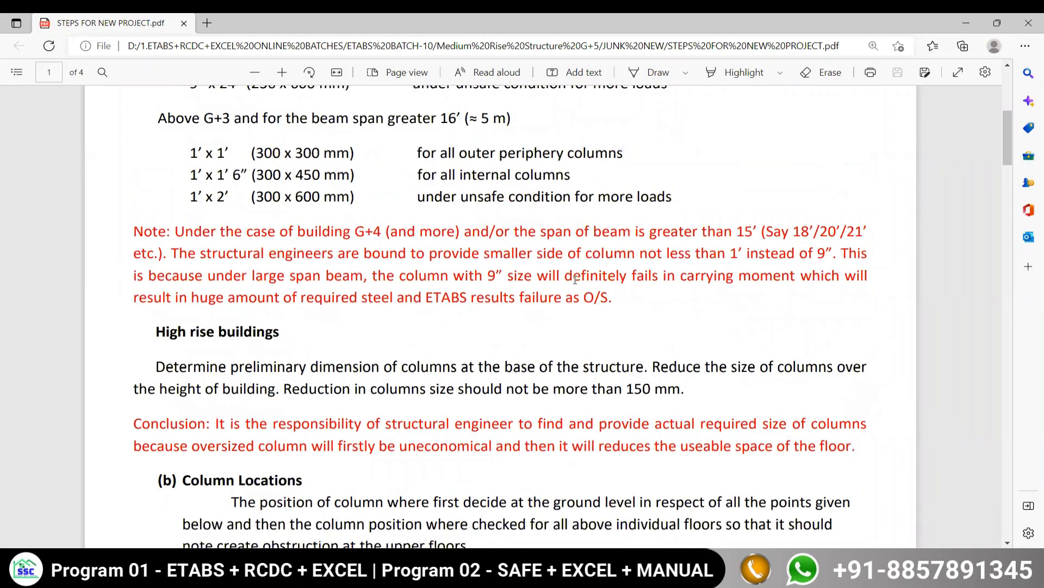
pyautogui.scroll(4, 273, 297)
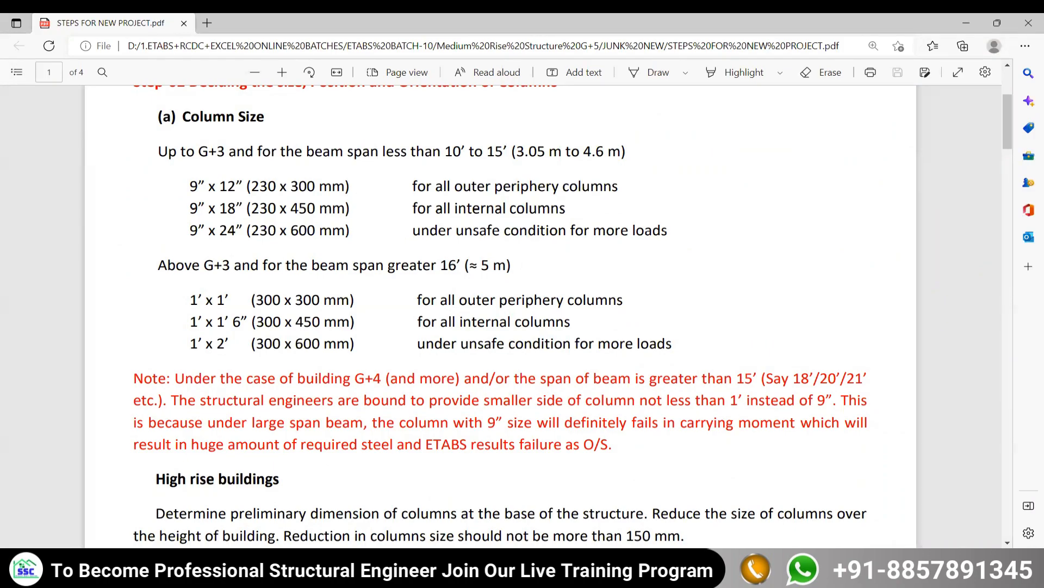
# Switch to the AutoCAD drawing and examine the layout of the 1st, 2nd, 3rd typical floor plan
pyautogui.hotkey('alt', 'Tab')
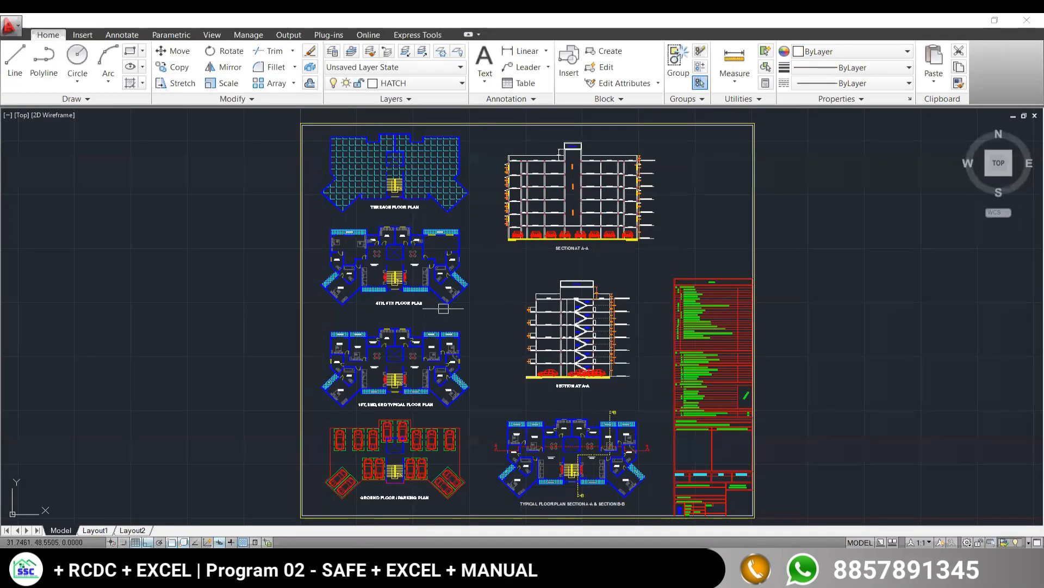
pyautogui.scroll(2, 413, 358)
pyautogui.scroll(7, 393, 384)
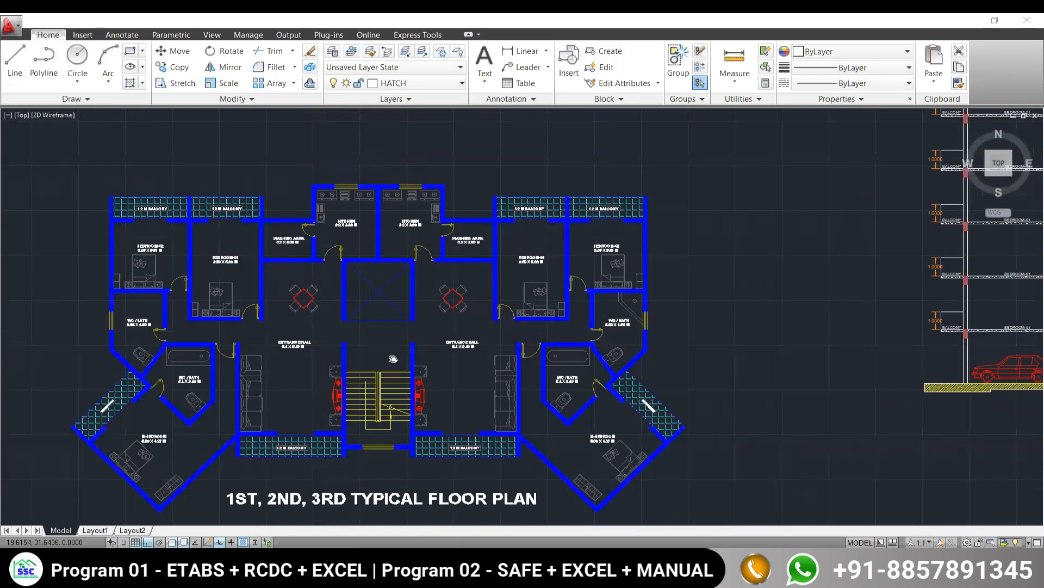
pyautogui.scroll(-7, 449, 353)
pyautogui.scroll(5, 417, 341)
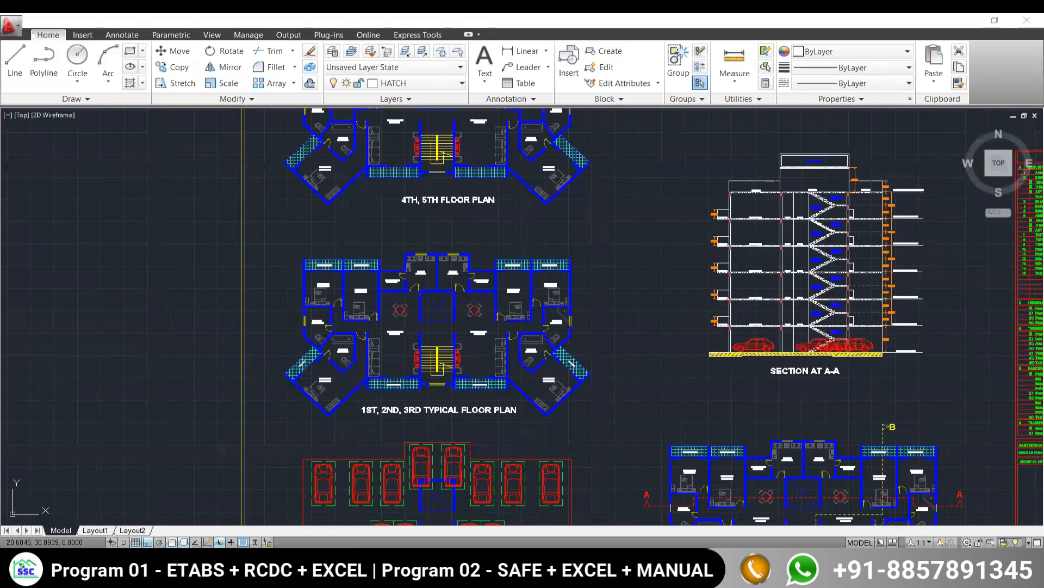
pyautogui.moveTo(416, 341); pyautogui.dragTo(466, 302, button='middle')
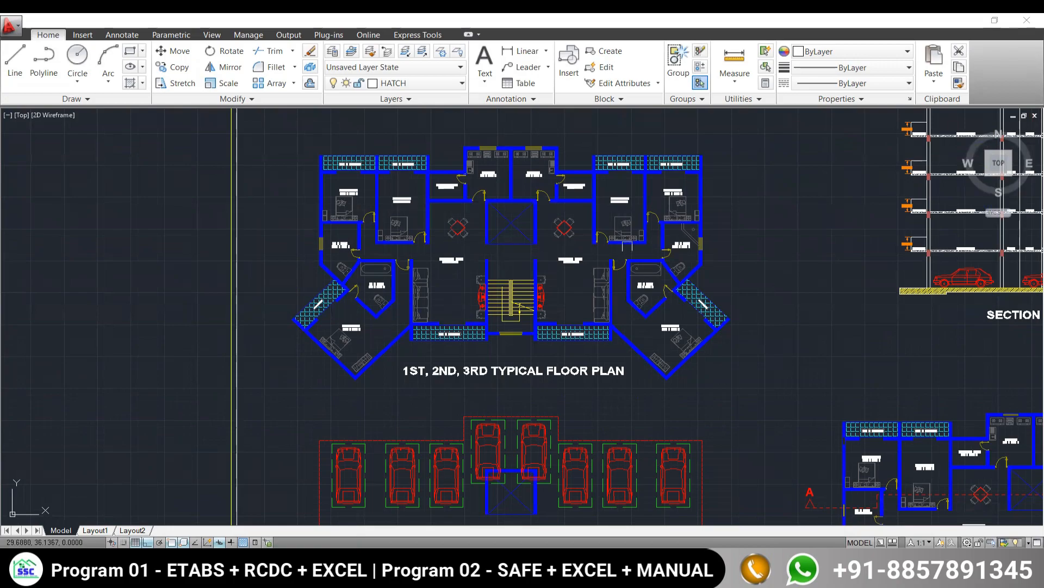
pyautogui.scroll(3, 442, 405)
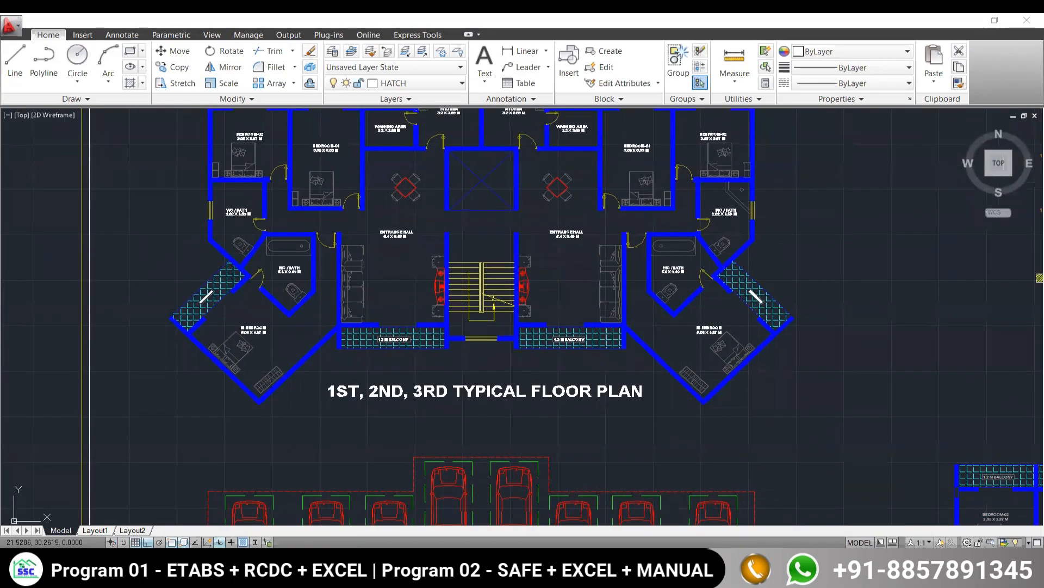
pyautogui.moveTo(417, 244); pyautogui.dragTo(415, 297, button='middle')
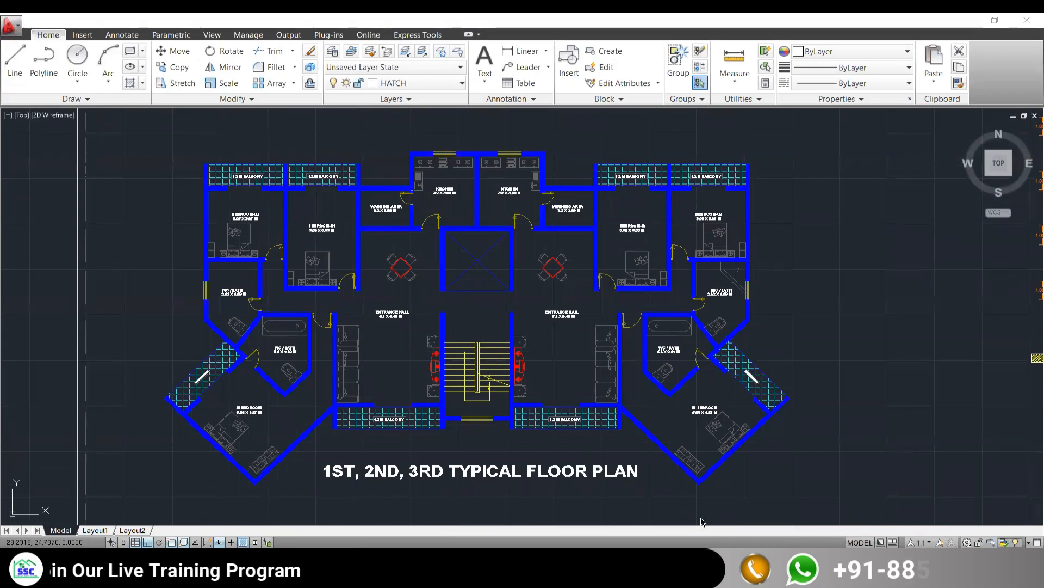
pyautogui.scroll(-2, 539, 352)
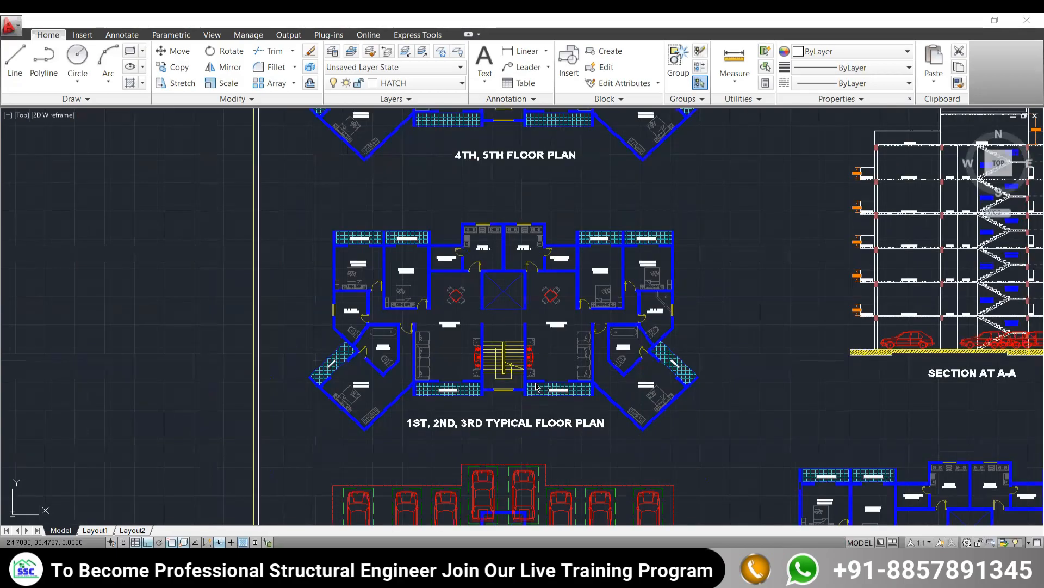
pyautogui.scroll(-3, 471, 351)
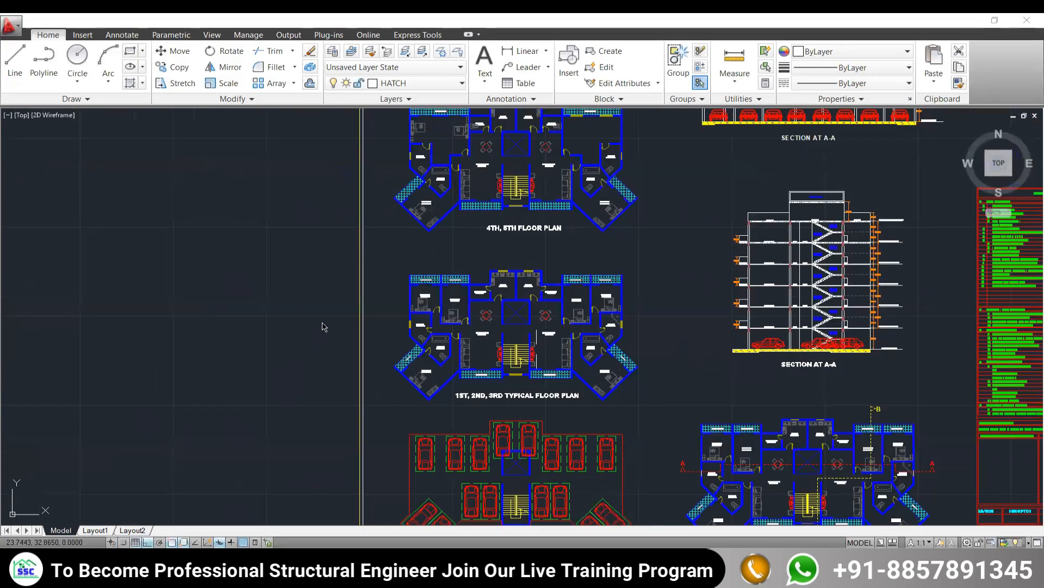
pyautogui.scroll(3, 327, 323)
pyautogui.scroll(2, 509, 348)
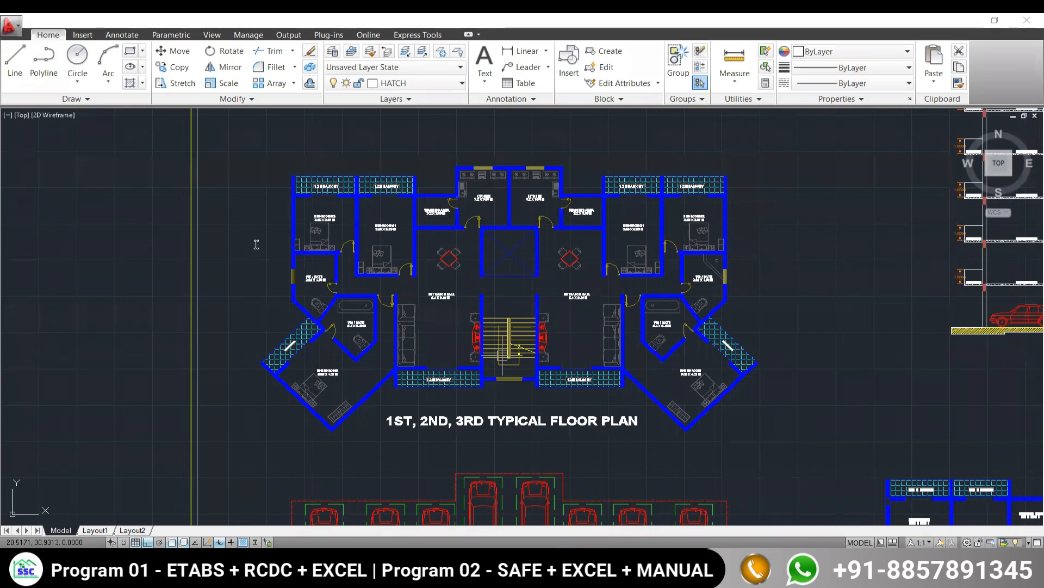
# Return to the PDF, review Step-01 and the Step-02 column sizes, and mark the text for outer periphery columns
pyautogui.hotkey('alt', 'Tab')
pyautogui.scroll(3, 259, 239)
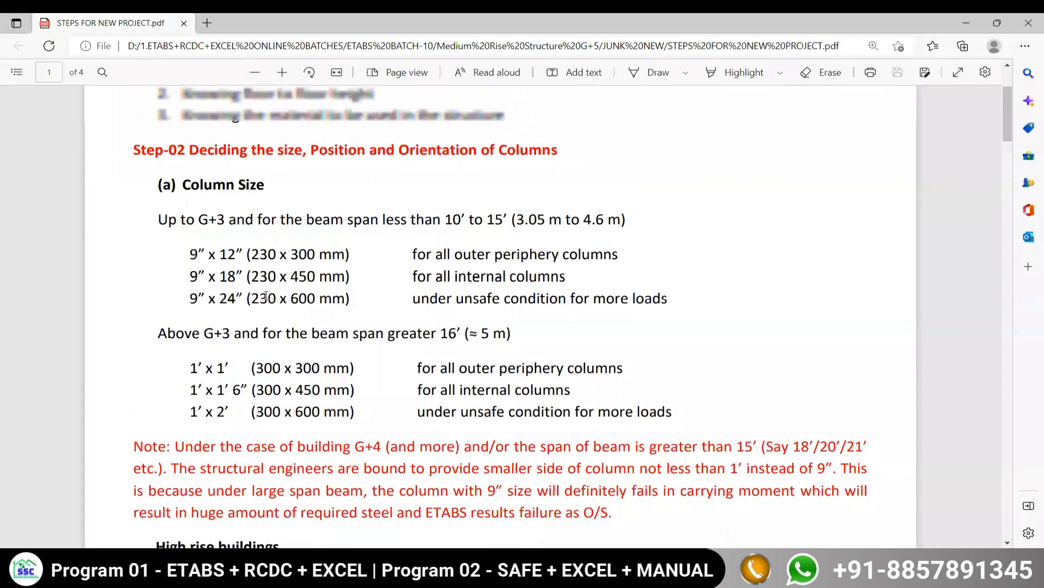
pyautogui.scroll(2, 345, 282)
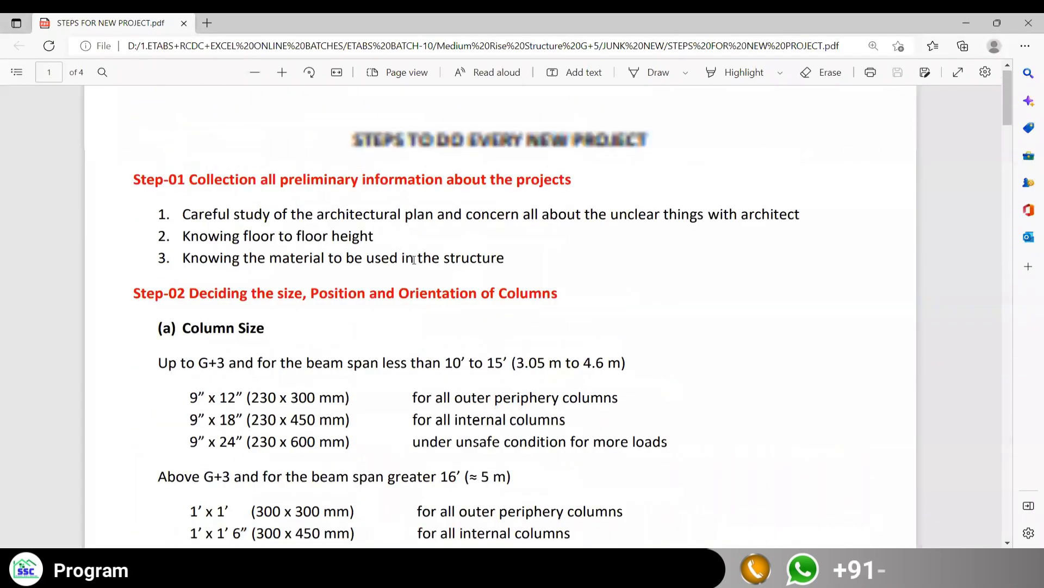
pyautogui.scroll(-3, 420, 260)
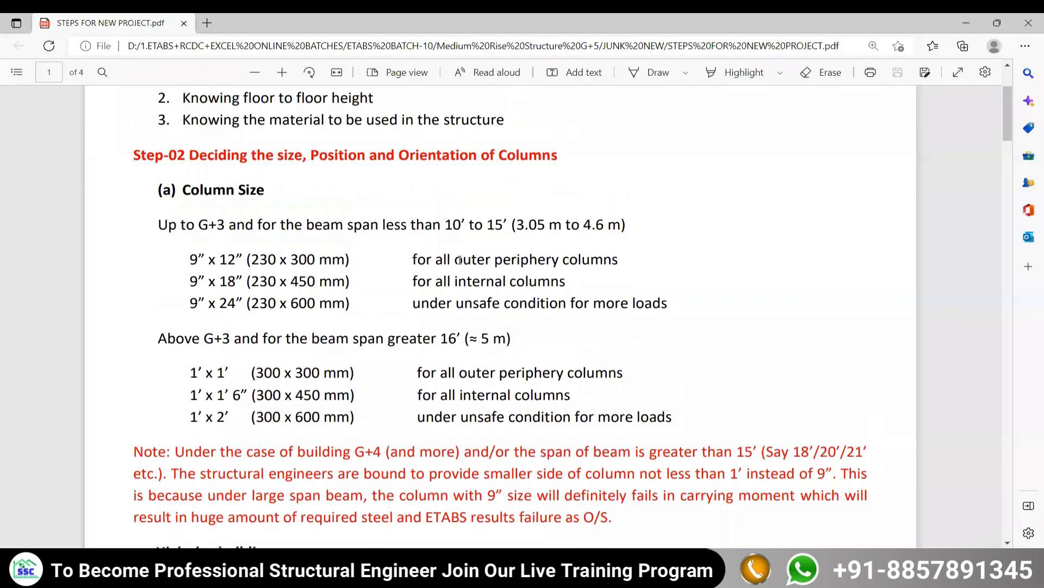
pyautogui.moveTo(413, 260); pyautogui.dragTo(462, 260)
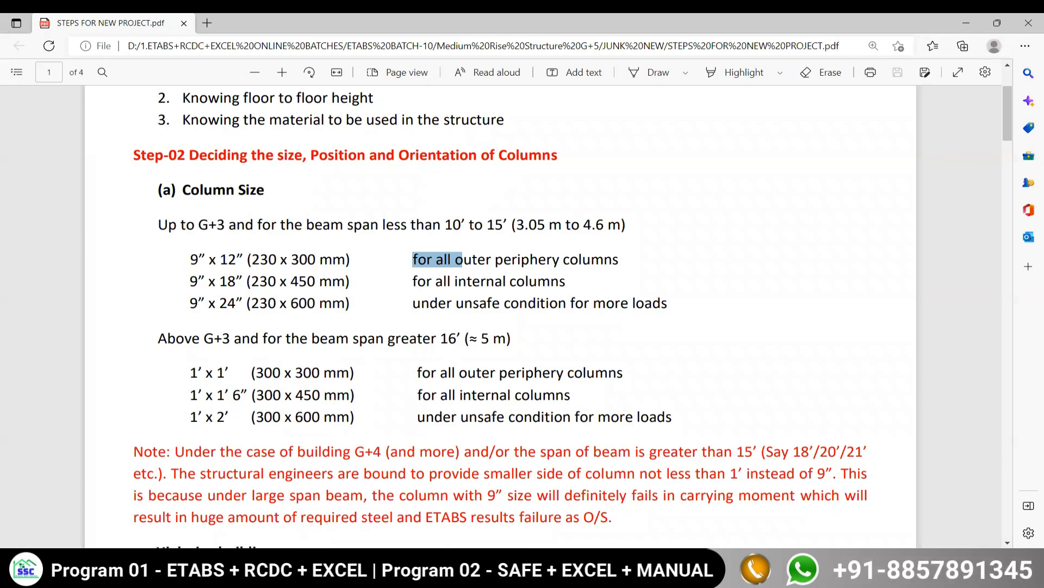
# Switch back to AutoCAD and inspect the rooms and wall positions across the 1st, 2nd, 3rd typical floor plan
pyautogui.hotkey('alt', 'Tab')
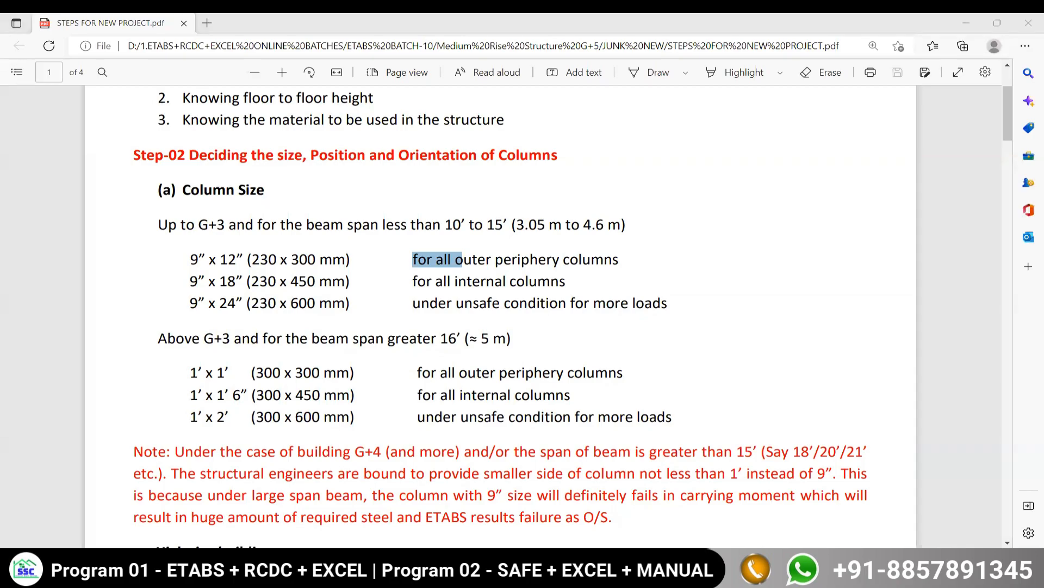
pyautogui.click(348, 526)
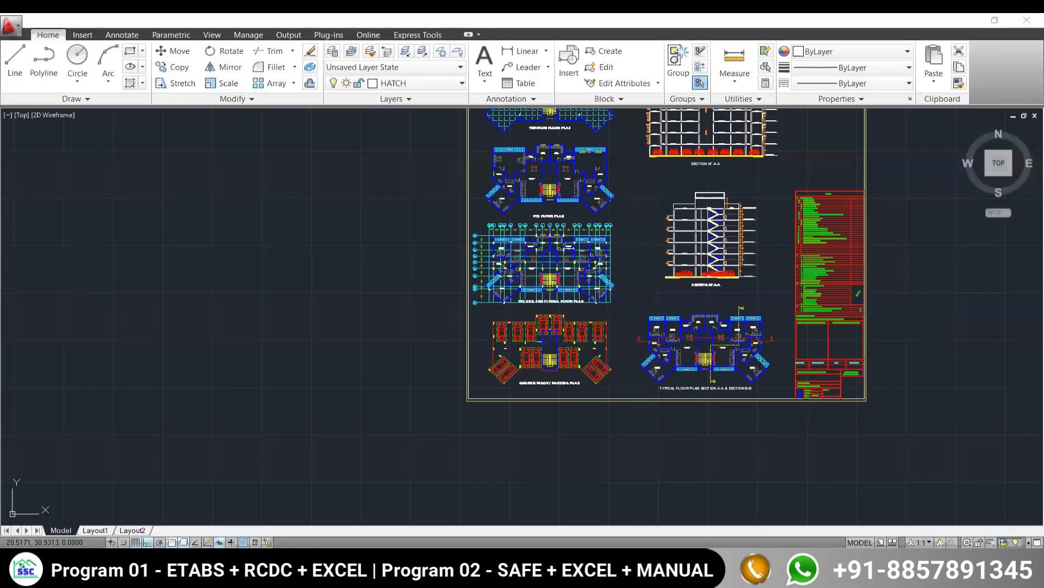
pyautogui.scroll(6, 566, 258)
pyautogui.scroll(4, 365, 334)
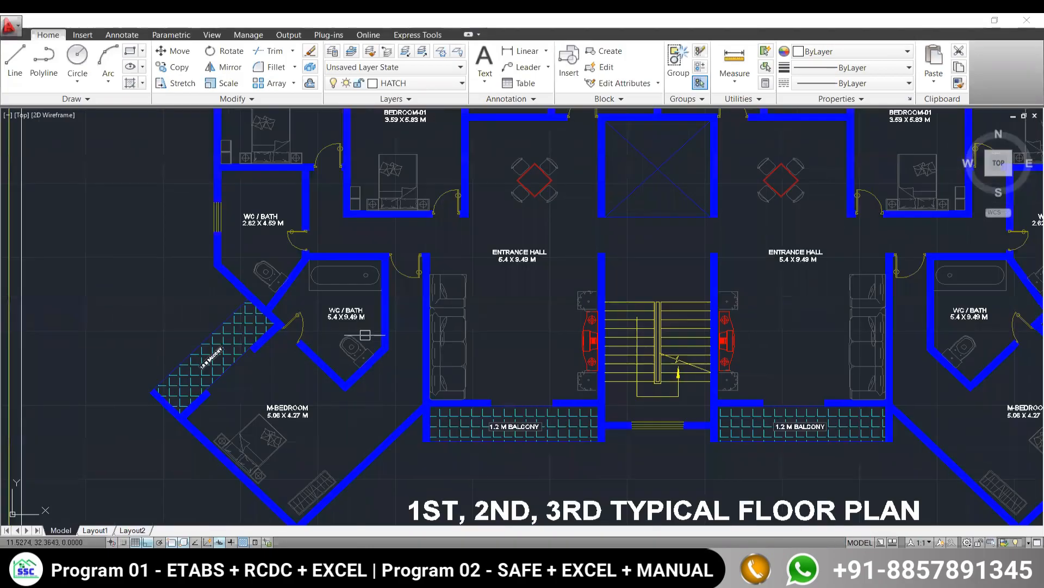
pyautogui.scroll(3, 387, 248)
pyautogui.scroll(-5, 473, 261)
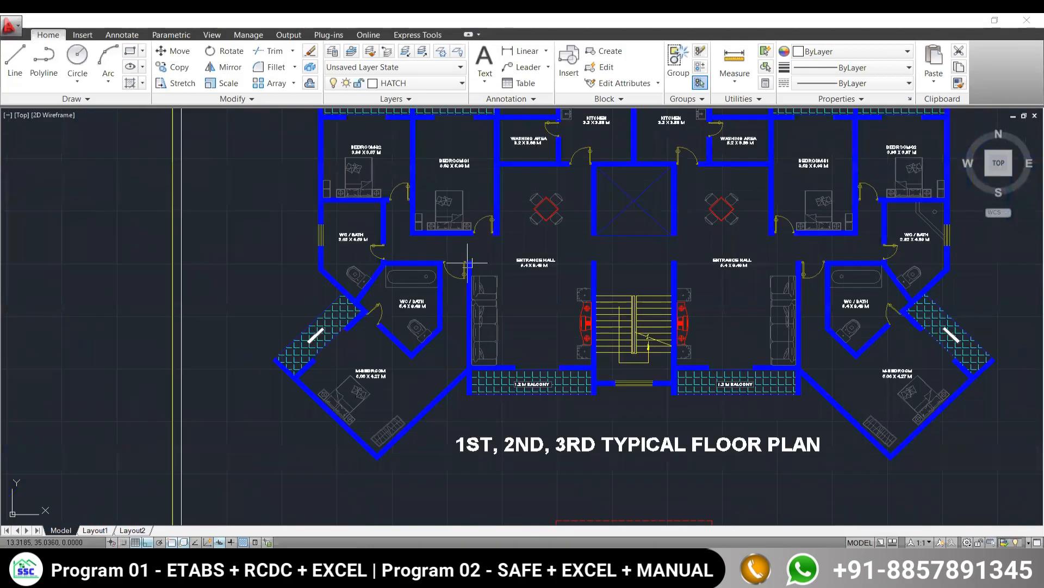
pyautogui.moveTo(650, 257); pyautogui.dragTo(552, 328, button='middle')
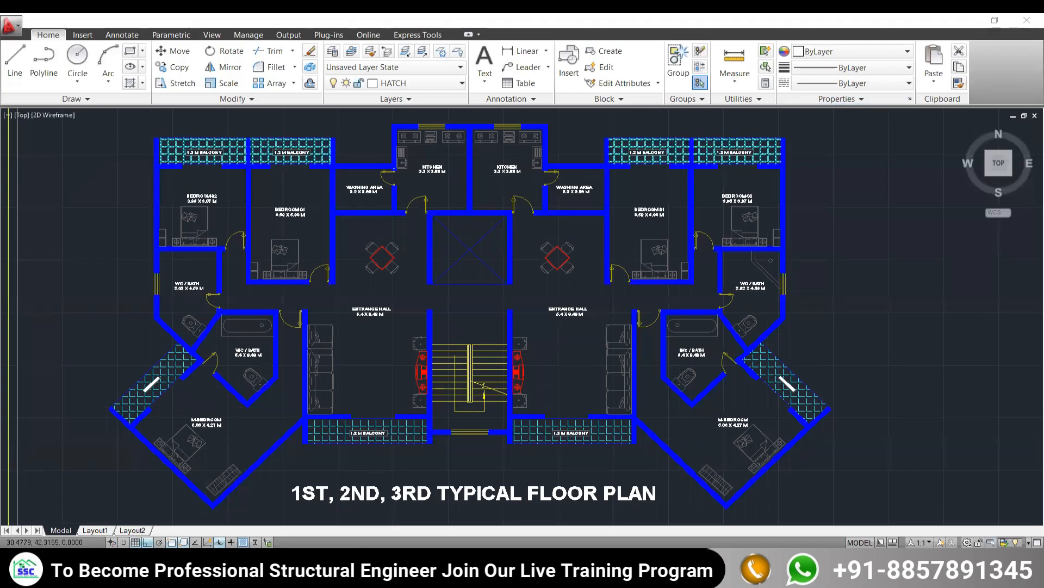
# Examine the wall junction between the washing area and Bedroom-01, framing it with a selection window
pyautogui.scroll(2, 677, 157)
pyautogui.scroll(6, 677, 157)
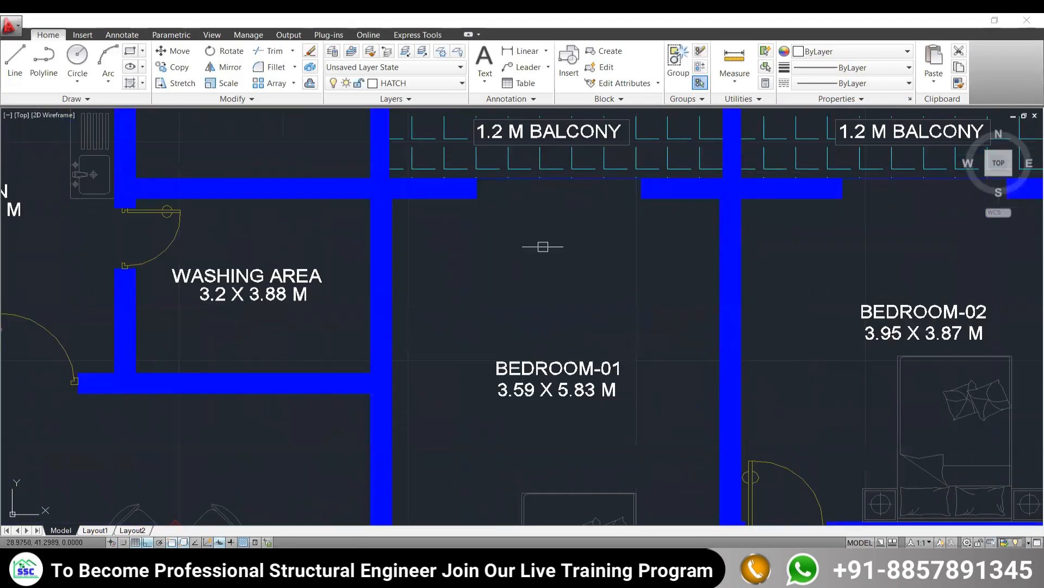
pyautogui.scroll(-2, 452, 242)
pyautogui.scroll(-2, 446, 294)
pyautogui.scroll(3, 432, 319)
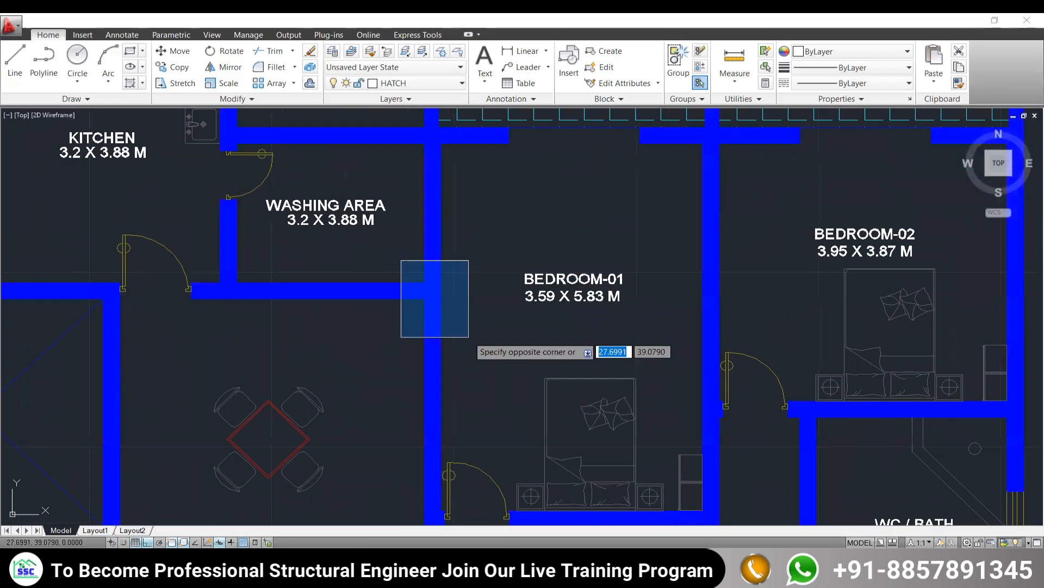
pyautogui.click(409, 255)
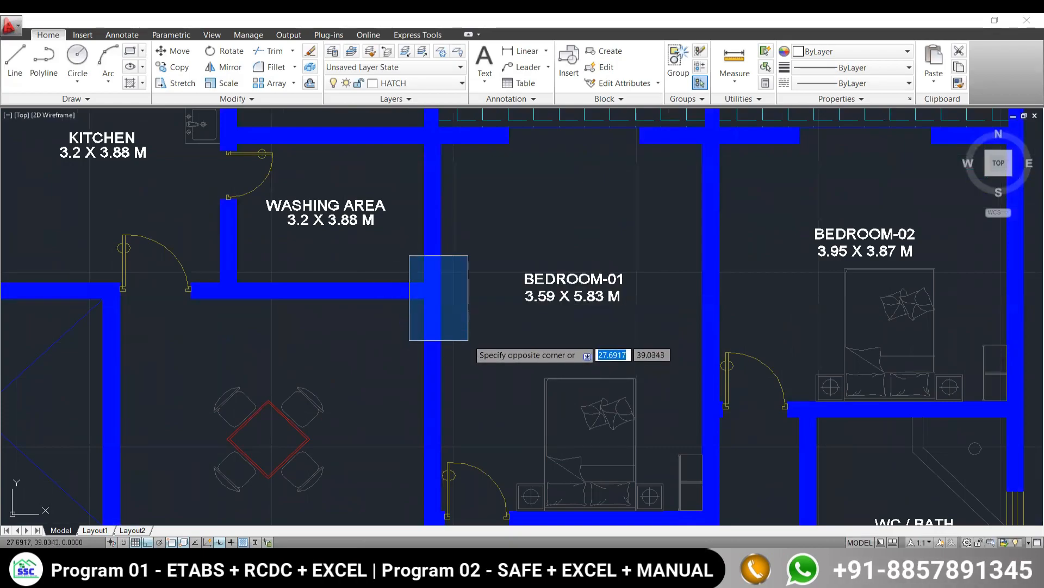
pyautogui.click(468, 340)
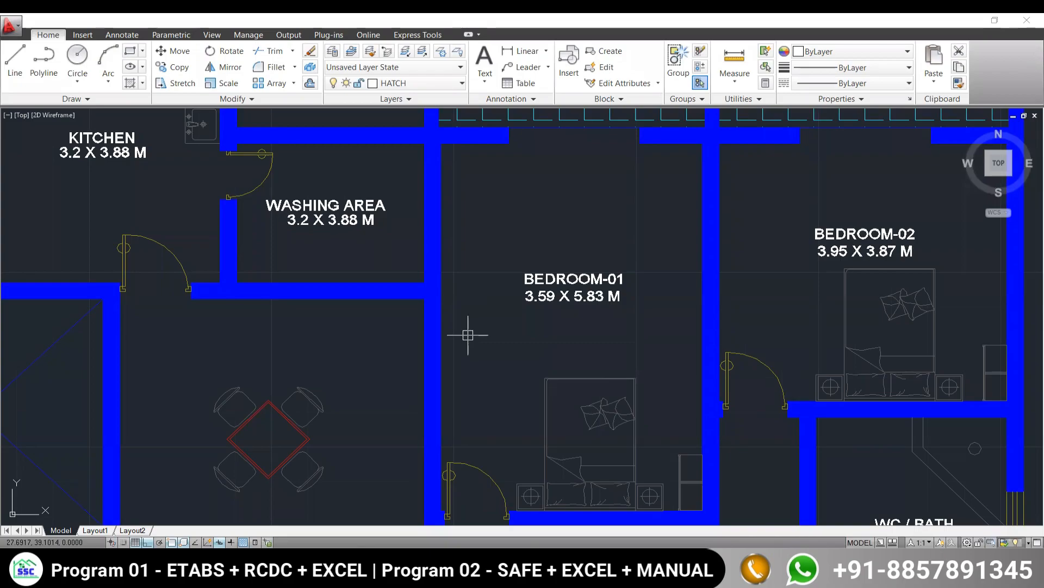
pyautogui.scroll(-4, 420, 232)
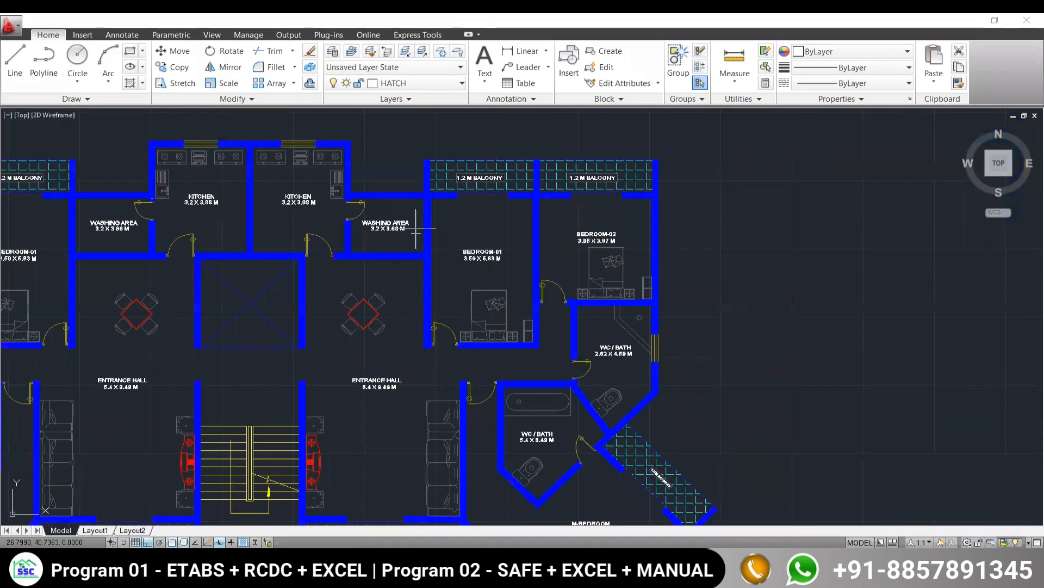
pyautogui.scroll(-2, 415, 232)
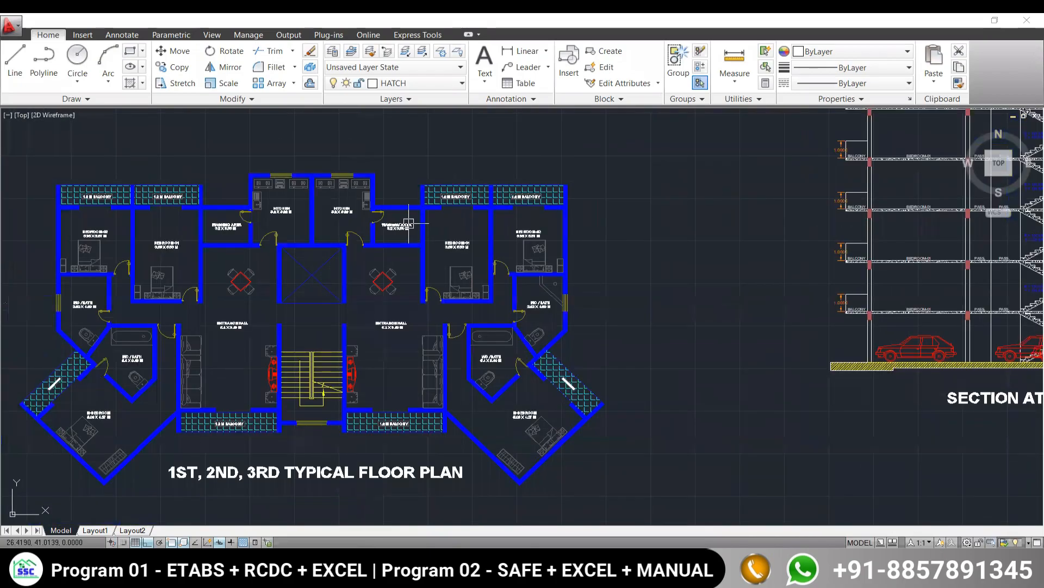
# Switch to the PDF and mark the G+3 condition and the 230 x 450 mm size for internal columns
pyautogui.click(587, 513)
pyautogui.moveTo(225, 224); pyautogui.dragTo(209, 224)
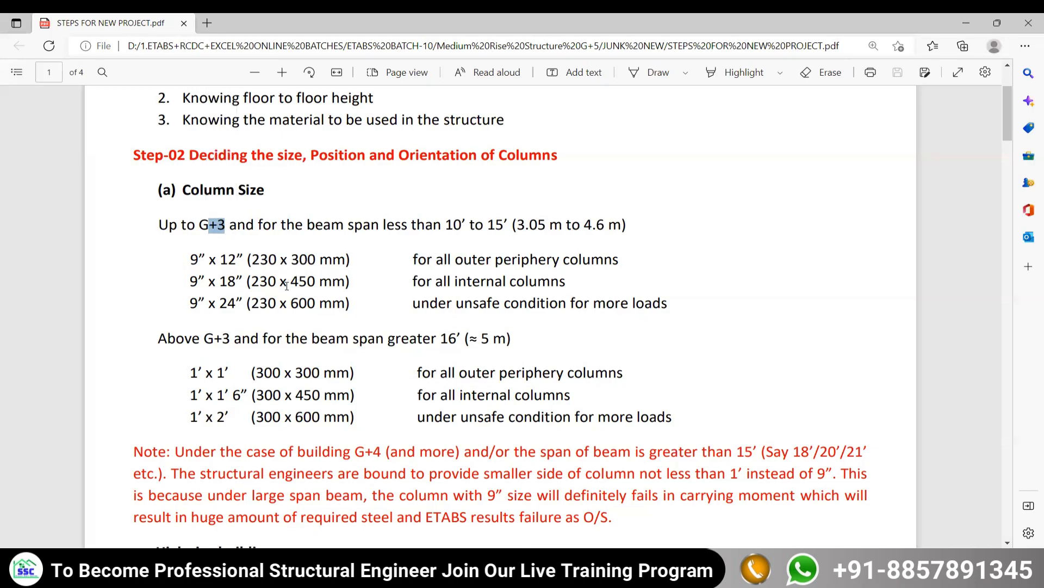
pyautogui.moveTo(251, 280); pyautogui.dragTo(332, 280)
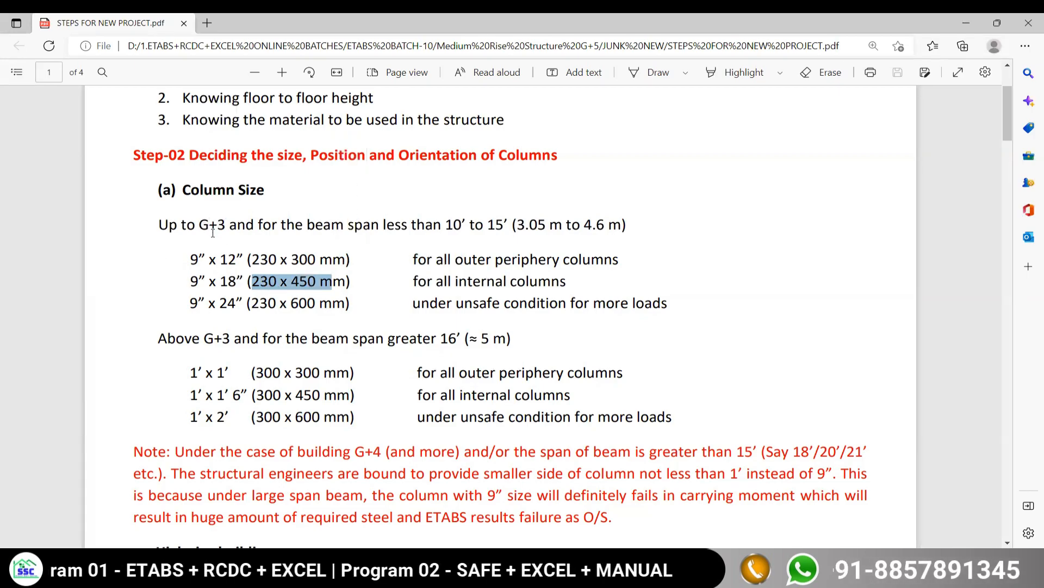
pyautogui.moveTo(225, 225); pyautogui.dragTo(192, 225)
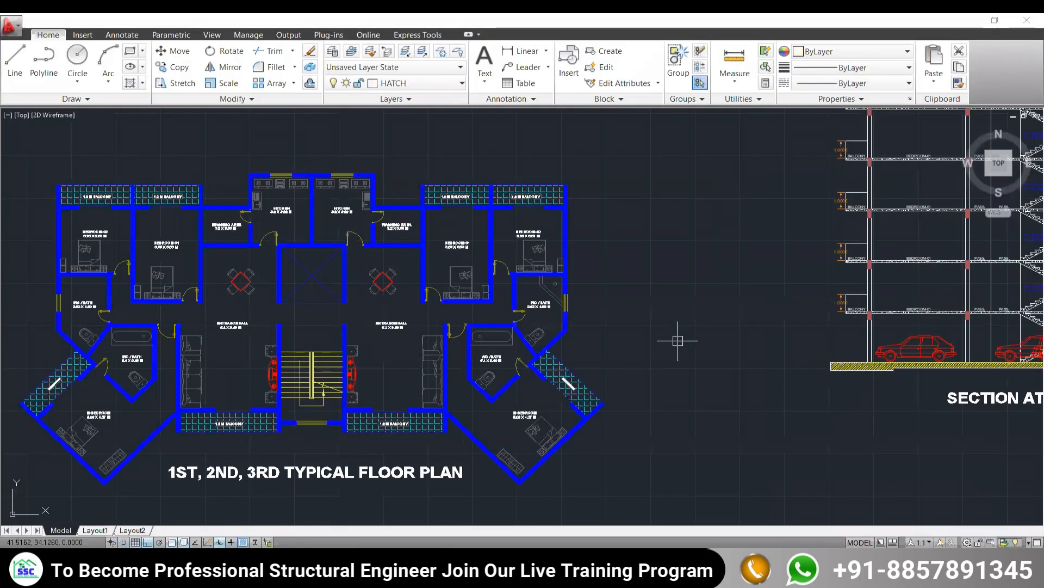
# Switch to AutoCAD and examine the staircase Section at A-A from the parking level up to the terrace
pyautogui.scroll(-5, 673, 341)
pyautogui.moveTo(803, 330); pyautogui.dragTo(627, 308, button='middle')
pyautogui.scroll(8, 626, 308)
pyautogui.scroll(6, 741, 365)
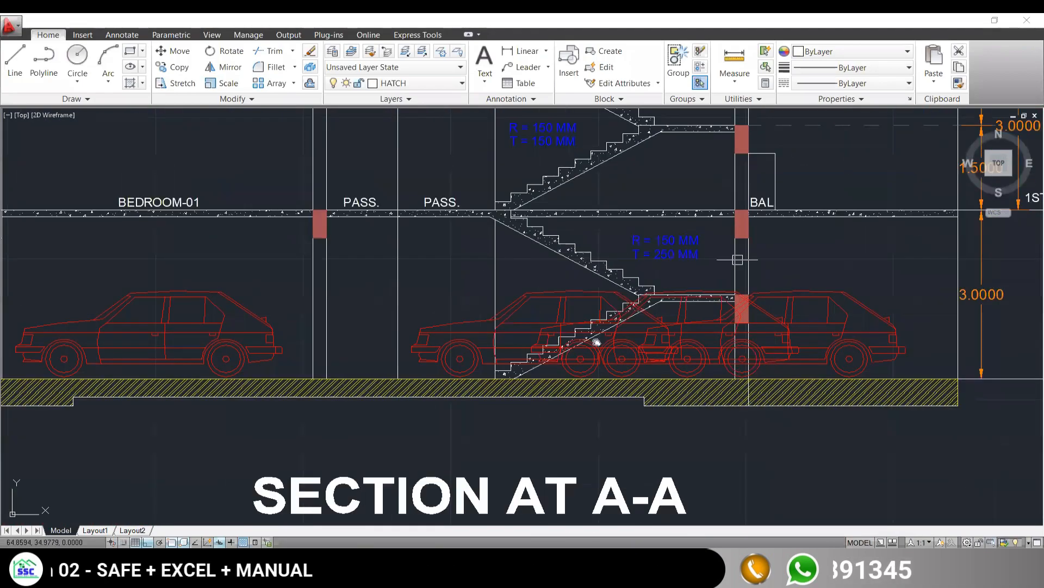
pyautogui.moveTo(772, 239); pyautogui.dragTo(637, 300, button='middle')
pyautogui.scroll(-3, 830, 303)
pyautogui.moveTo(793, 282)
pyautogui.mouseDown(button='middle')
pyautogui.moveTo(621, 308)
pyautogui.moveTo(610, 331)
pyautogui.mouseUp(button='middle')
pyautogui.moveTo(599, 110); pyautogui.dragTo(574, 317, button='middle')
pyautogui.moveTo(573, 158)
pyautogui.mouseDown(button='middle')
pyautogui.moveTo(580, 293)
pyautogui.moveTo(592, 241)
pyautogui.moveTo(605, 289)
pyautogui.mouseUp(button='middle')
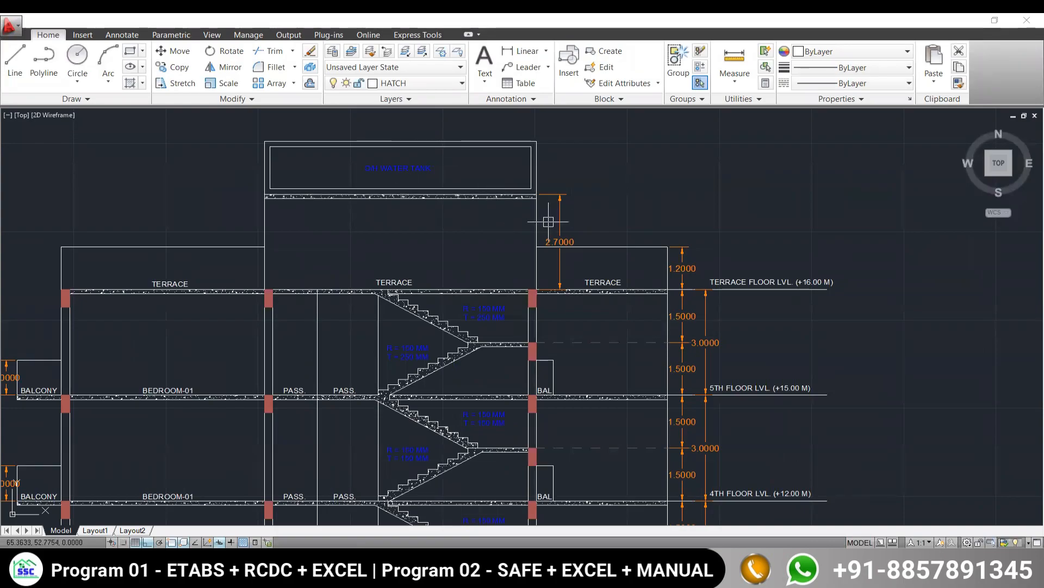
pyautogui.scroll(-1, 548, 222)
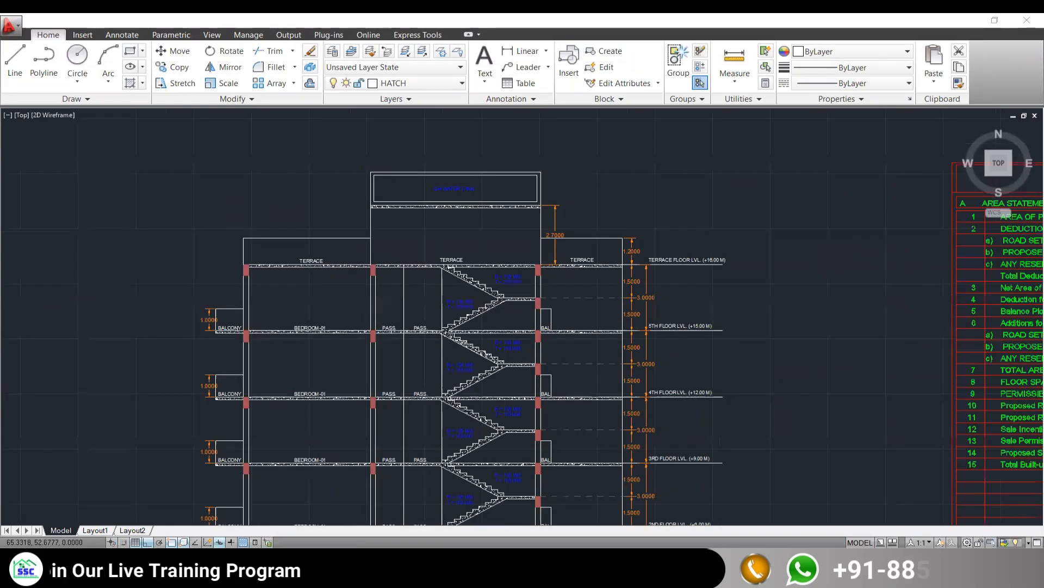
pyautogui.scroll(-3, 548, 222)
pyautogui.scroll(-2, 544, 225)
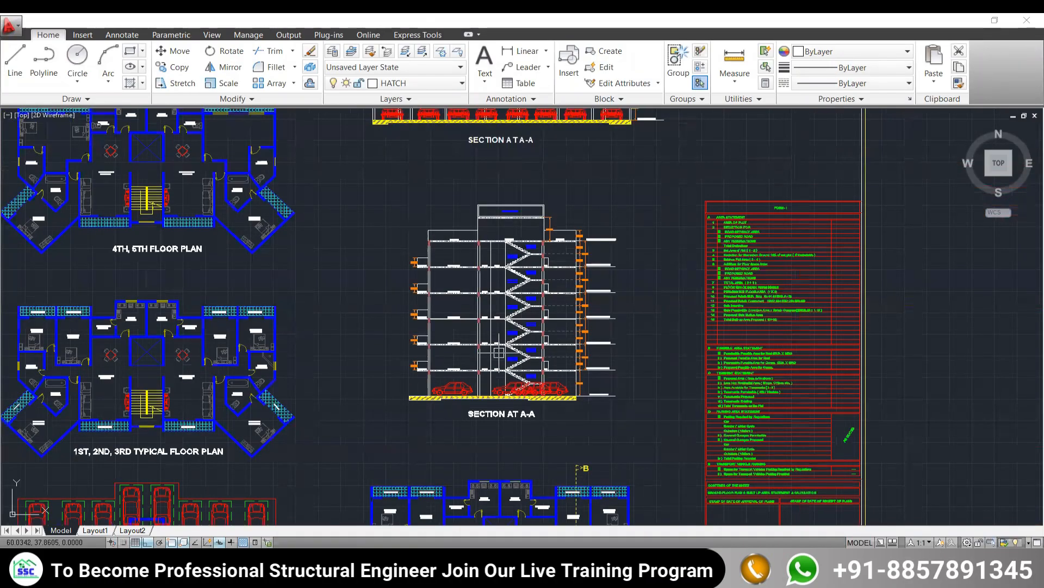
# Examine the staircase Section at A-A together with the 1st, 2nd, 3rd typical floor plan
pyautogui.scroll(2, 499, 374)
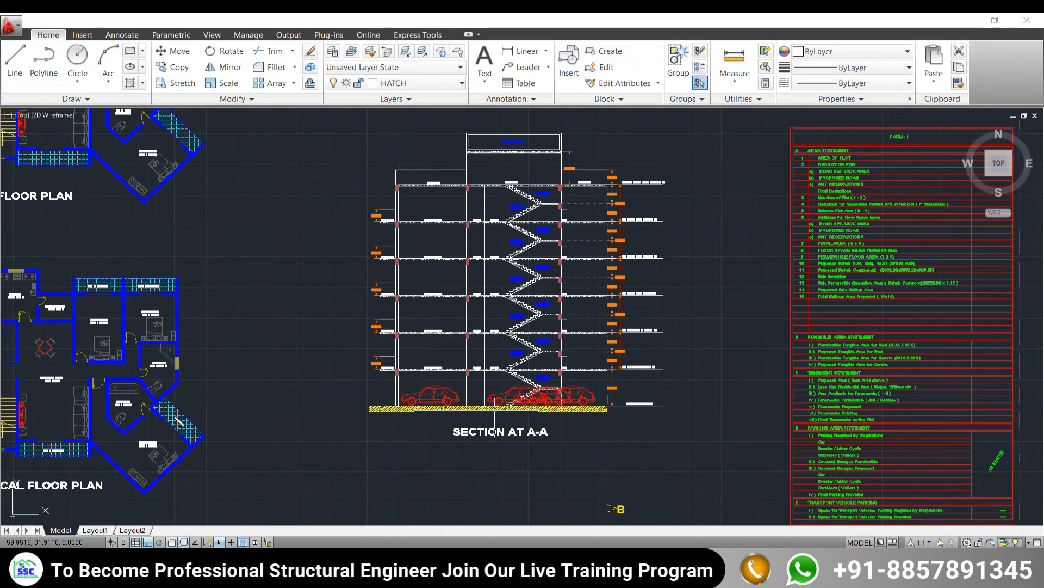
pyautogui.moveTo(407, 466); pyautogui.dragTo(585, 376, button='middle')
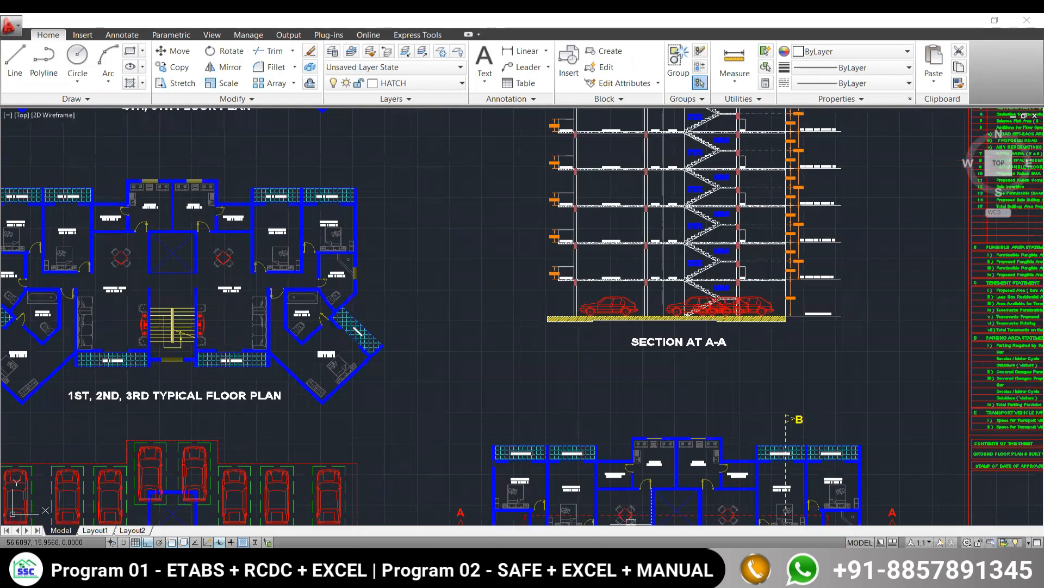
pyautogui.moveTo(380, 272)
pyautogui.mouseDown(button='middle')
pyautogui.moveTo(441, 261)
pyautogui.moveTo(646, 271)
pyautogui.mouseUp(button='middle')
pyautogui.moveTo(633, 307); pyautogui.dragTo(636, 313, button='middle')
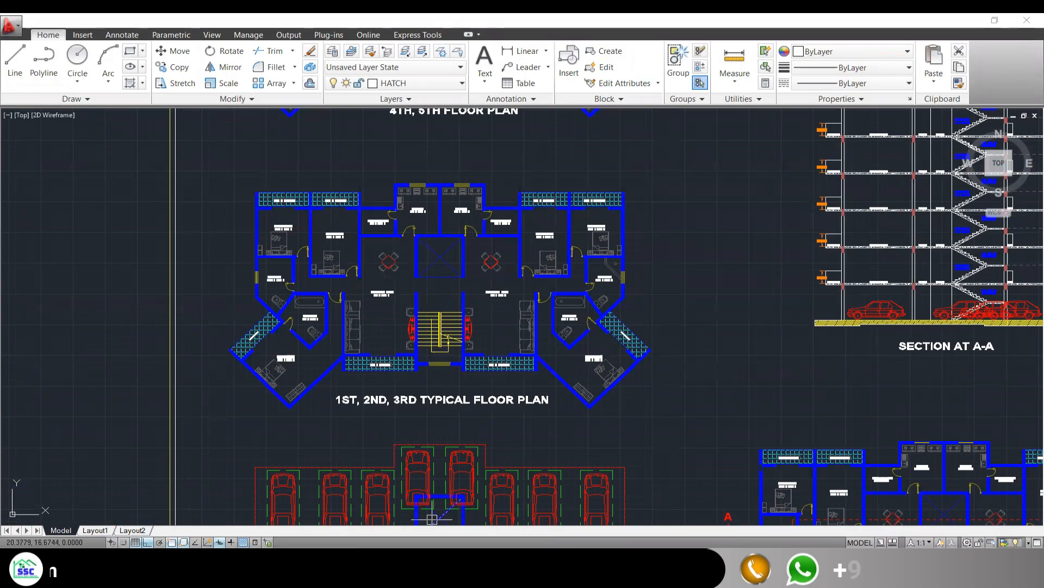
# Switch to the PDF and mark the 230 mm width in the 230 x 600 mm column size for unsafe conditions
pyautogui.hotkey('alt', 'Tab')
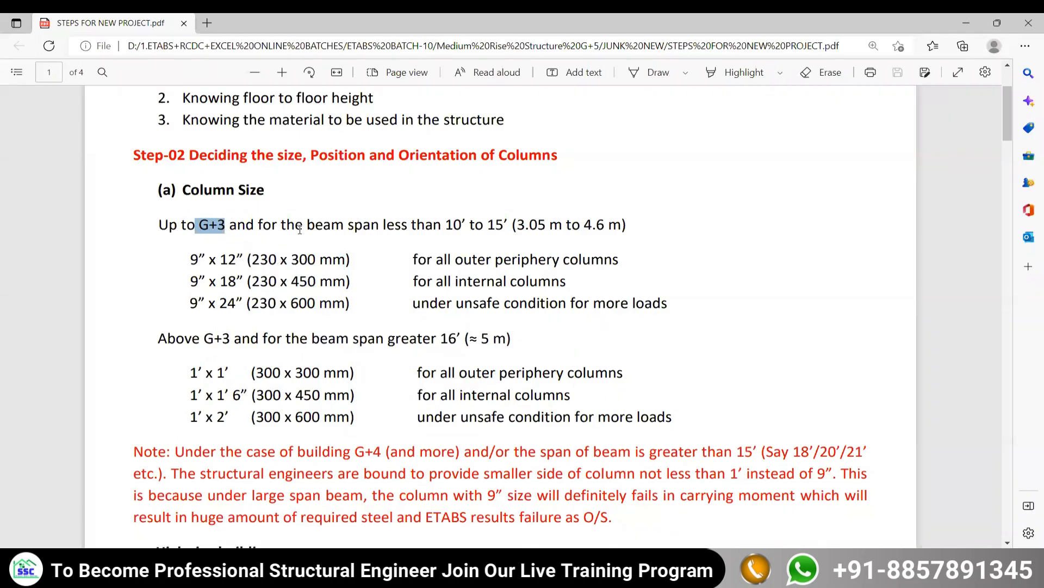
pyautogui.moveTo(252, 304); pyautogui.dragTo(287, 304)
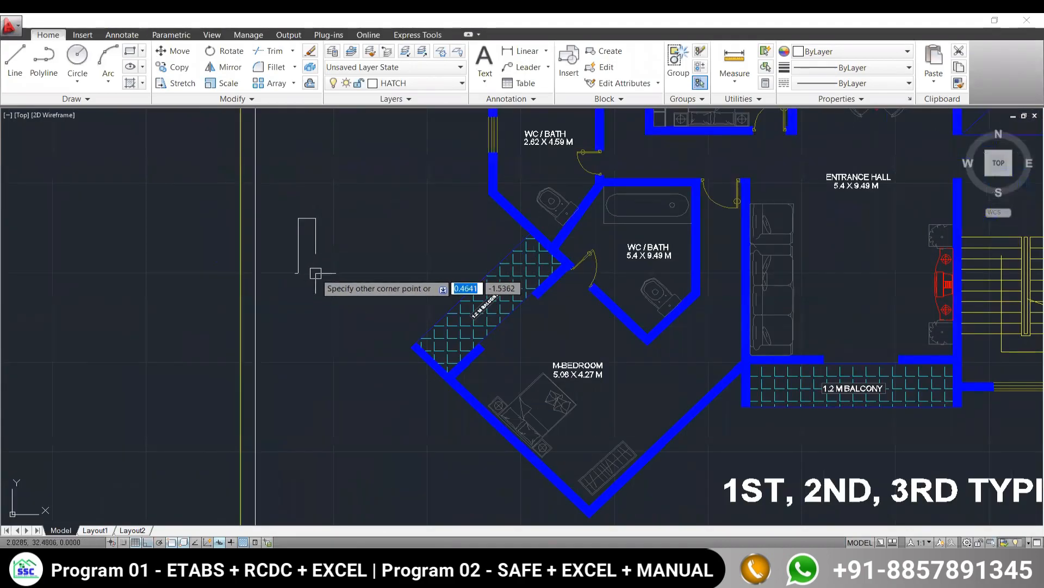
# Draw a small upright rectangular column in the empty area outside the typical floor plan, beside the M-Bedroom balcony
pyautogui.click(298, 218)
pyautogui.click(319, 261)
# Copy the rectangular column and place it flush with the upper end of the staircase wall beside the Entrance Hall
pyautogui.click(285, 203)
pyautogui.click(333, 295)
pyautogui.write('Co')
pyautogui.press('Return')
pyautogui.click(320, 261)
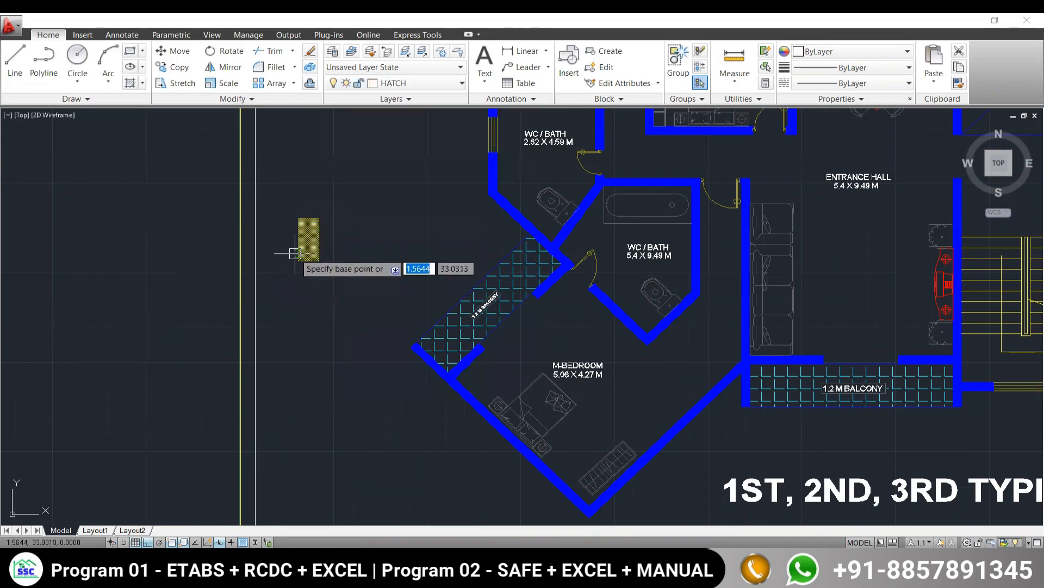
pyautogui.moveTo(533, 327); pyautogui.dragTo(346, 202, button='middle')
pyautogui.scroll(2, 644, 233)
pyautogui.scroll(3, 644, 232)
pyautogui.scroll(-4, 184, 191)
pyautogui.moveTo(183, 191); pyautogui.dragTo(651, 533, button='middle')
pyautogui.moveTo(458, 260); pyautogui.dragTo(414, 504, button='middle')
pyautogui.scroll(2, 369, 387)
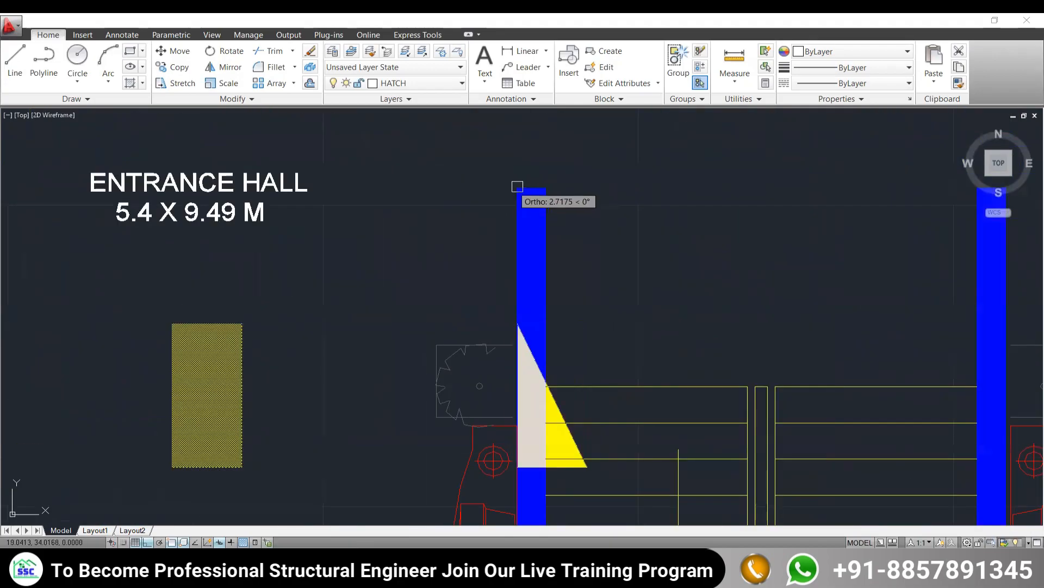
pyautogui.click(517, 187)
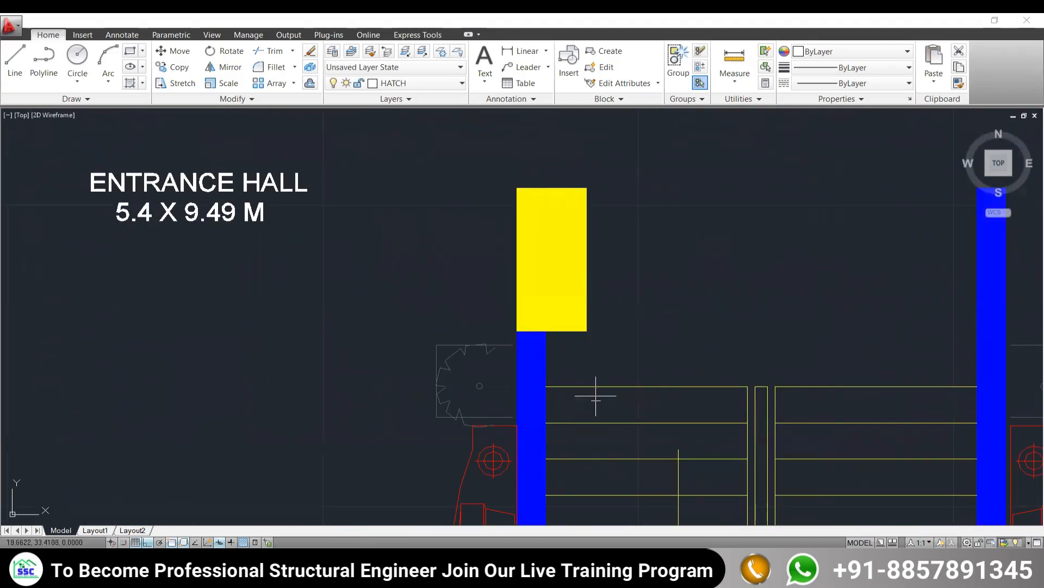
# Halve the yellow column's width by stretching its staircase-side edge to the column's centre
pyautogui.scroll(2, 552, 337)
pyautogui.click(653, 260)
pyautogui.click(572, 228)
pyautogui.click(601, 222)
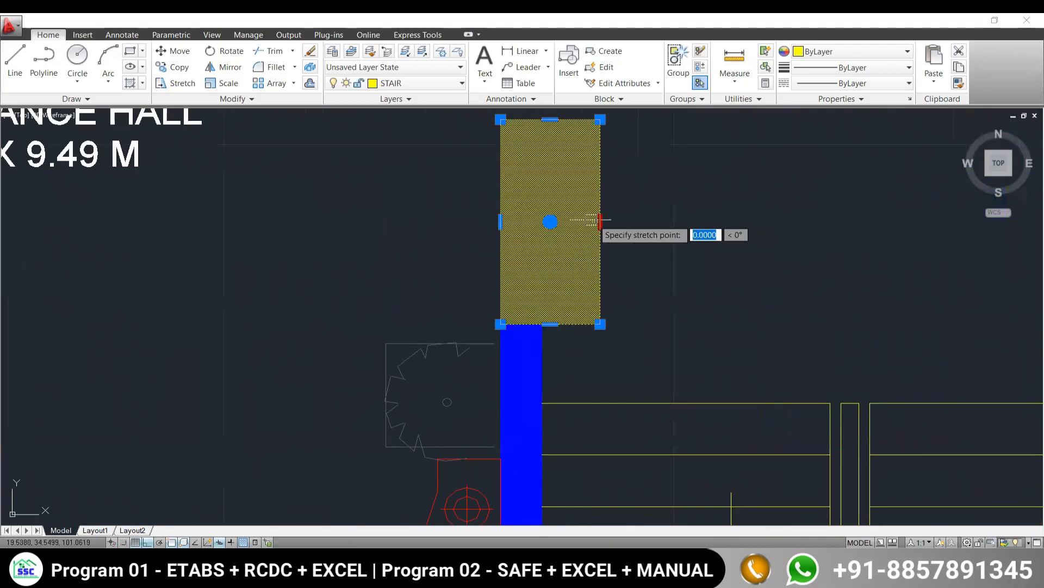
pyautogui.click(551, 222)
pyautogui.press('Escape')
# Measure the staircase wall's width just below the yellow column with a linear dimension, without placing the dimension
pyautogui.moveTo(563, 317); pyautogui.dragTo(672, 380, button='middle')
pyautogui.scroll(2, 673, 380)
pyautogui.scroll(2, 628, 411)
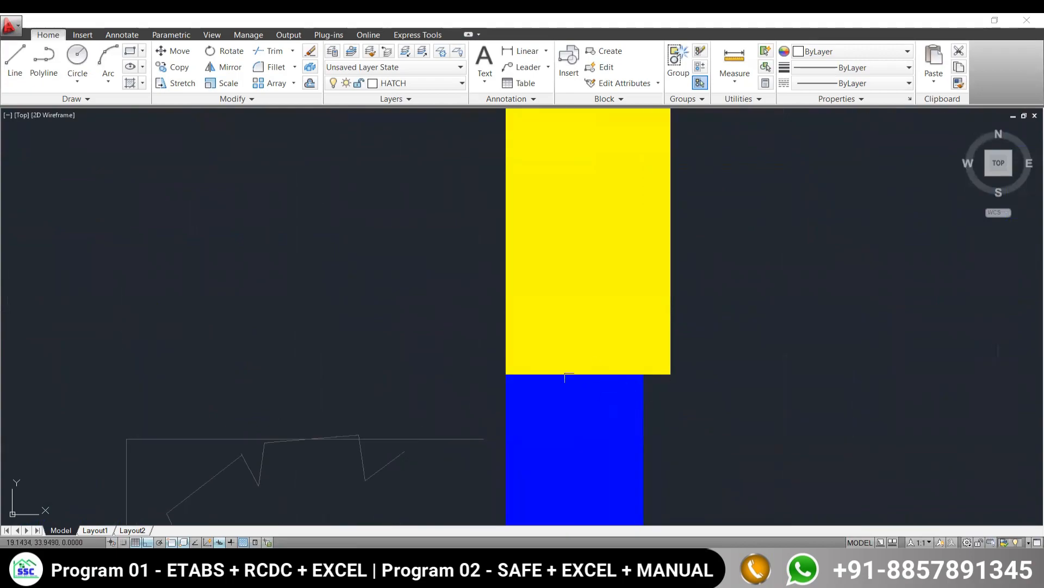
pyautogui.scroll(-4, 712, 404)
pyautogui.moveTo(723, 422); pyautogui.dragTo(674, 395, button='middle')
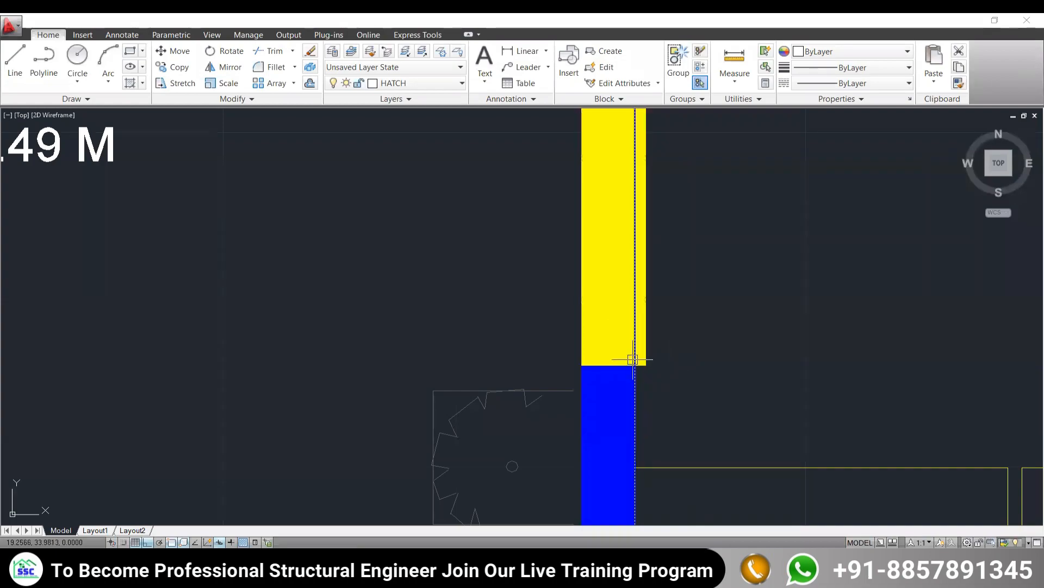
pyautogui.click(523, 50)
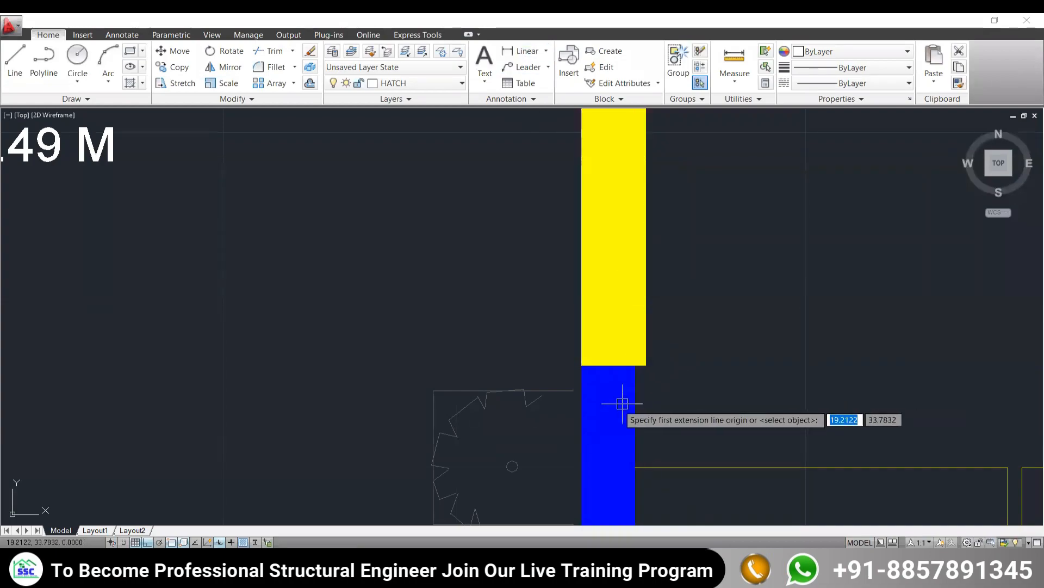
pyautogui.click(581, 365)
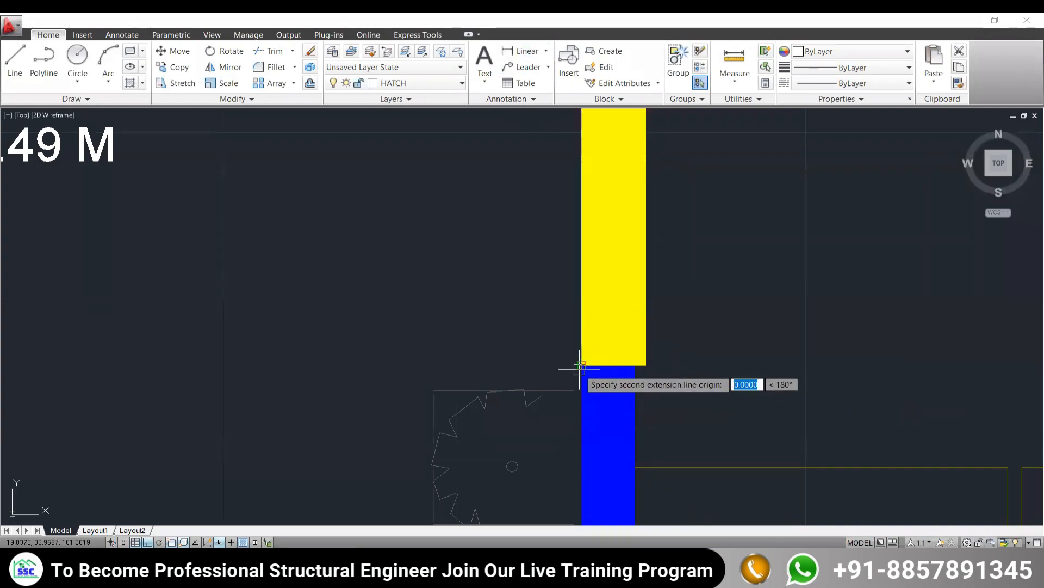
pyautogui.click(635, 365)
pyautogui.press('Escape')
pyautogui.scroll(-3, 641, 320)
pyautogui.moveTo(713, 334); pyautogui.dragTo(702, 370, button='middle')
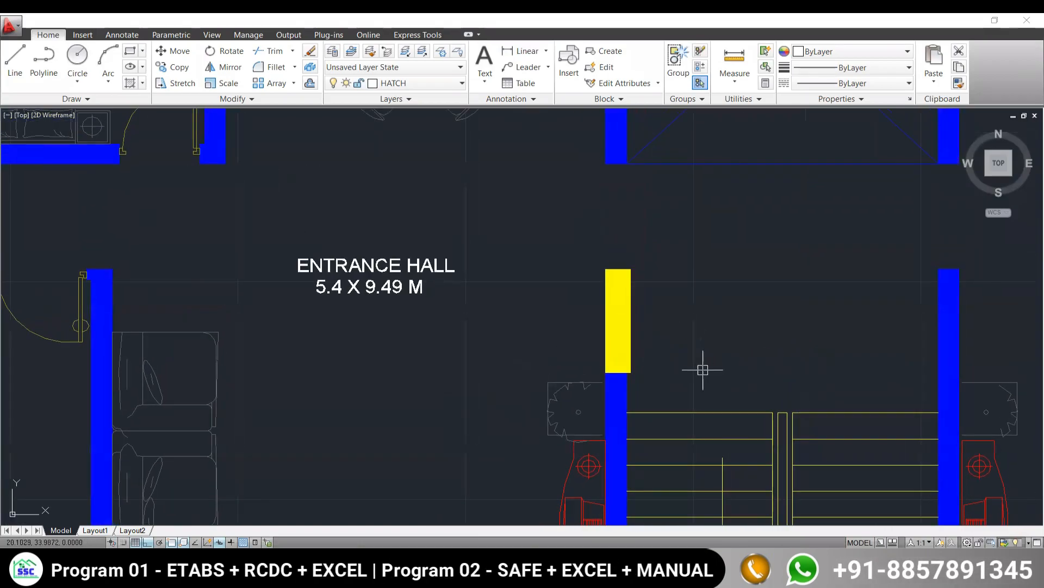
# Delete the yellow column from the upper end of the staircase wall
pyautogui.scroll(3, 634, 346)
pyautogui.scroll(7, 622, 403)
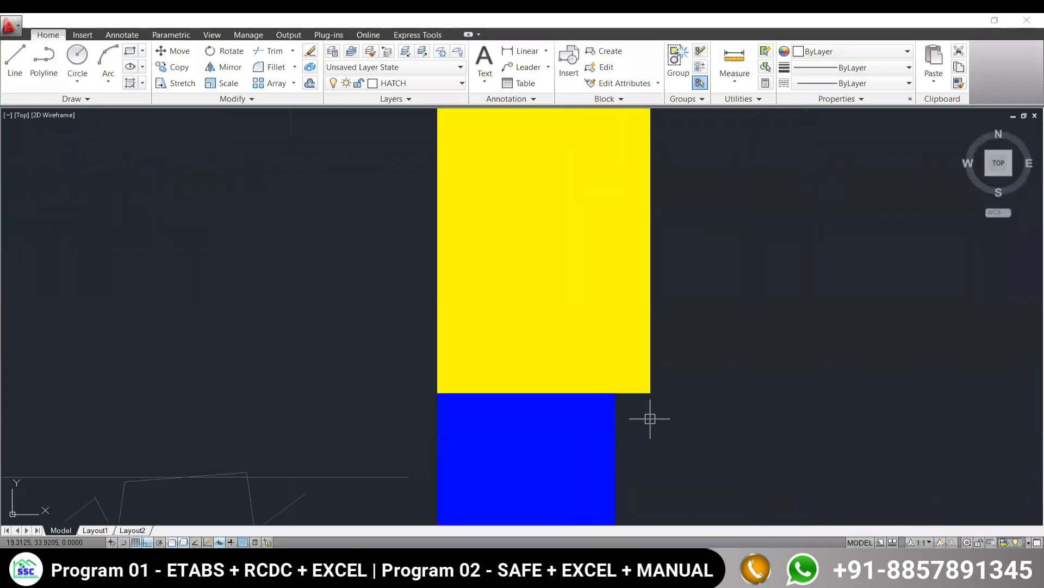
pyautogui.click(694, 440)
pyautogui.click(643, 363)
pyautogui.press('Delete')
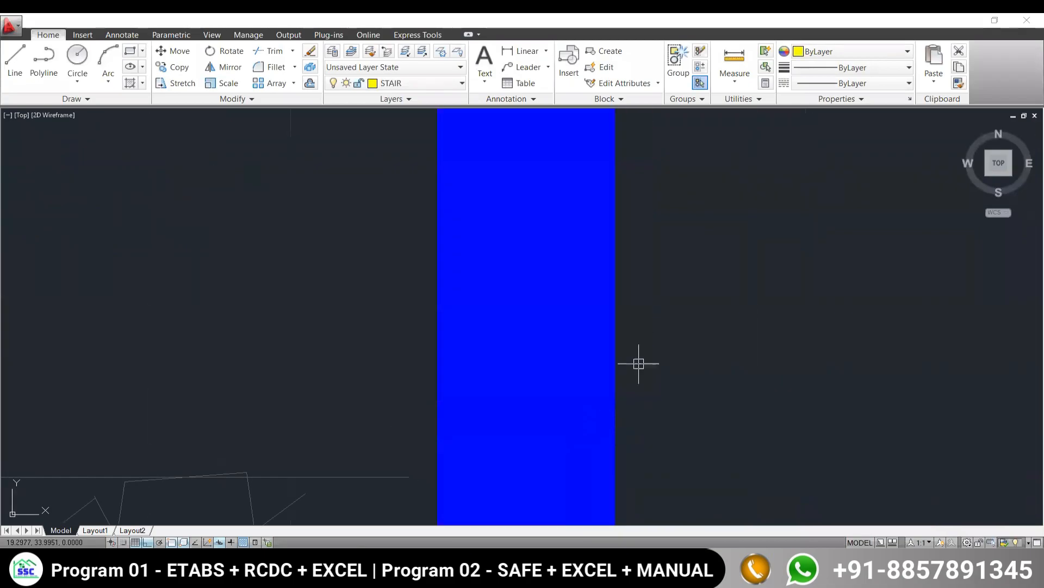
# Draw an upright column rectangle narrower than the wall at the upper end of the staircase wall, starting from the wall's outer corner
pyautogui.scroll(-5, 629, 429)
pyautogui.scroll(-4, 629, 426)
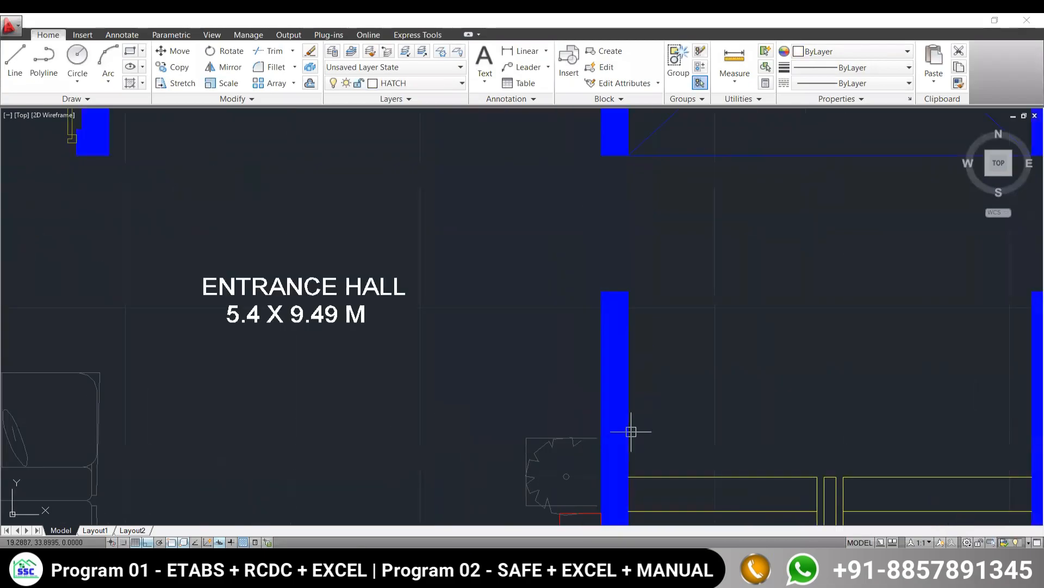
pyautogui.moveTo(588, 351); pyautogui.dragTo(519, 309, button='middle')
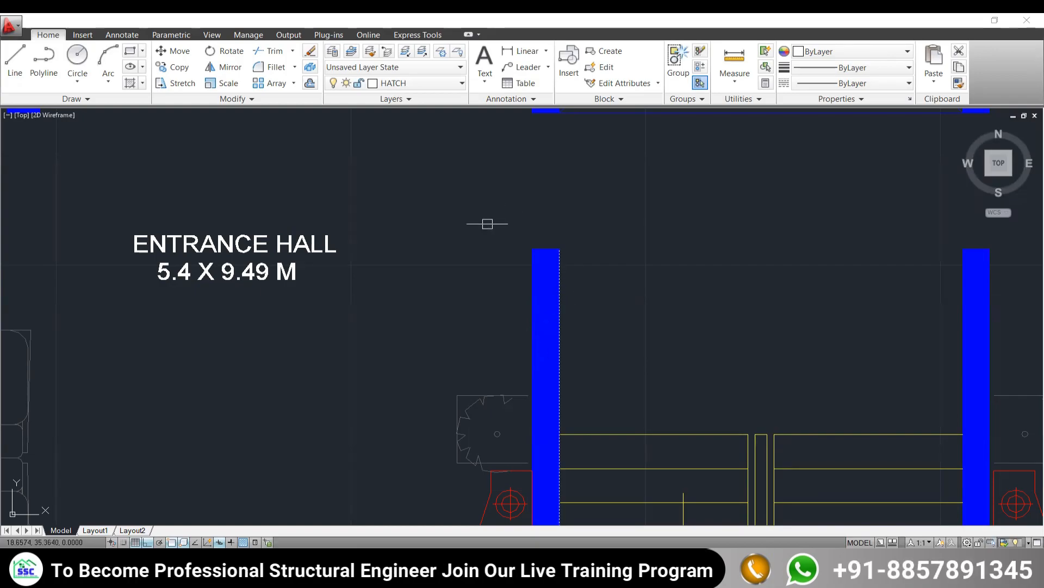
pyautogui.moveTo(583, 303); pyautogui.dragTo(520, 263, button='middle')
pyautogui.scroll(2, 481, 261)
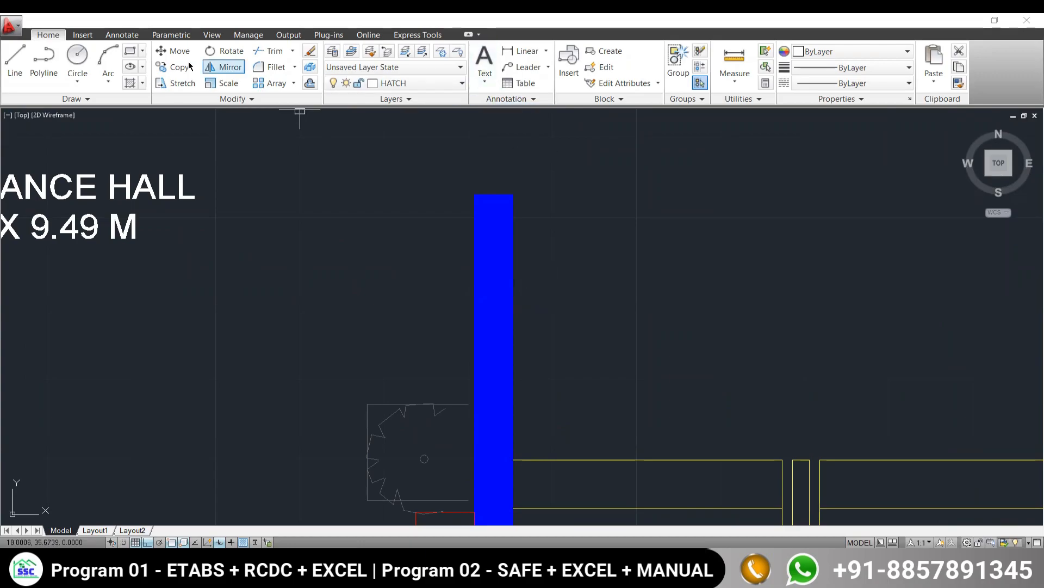
pyautogui.click(130, 50)
pyautogui.click(474, 195)
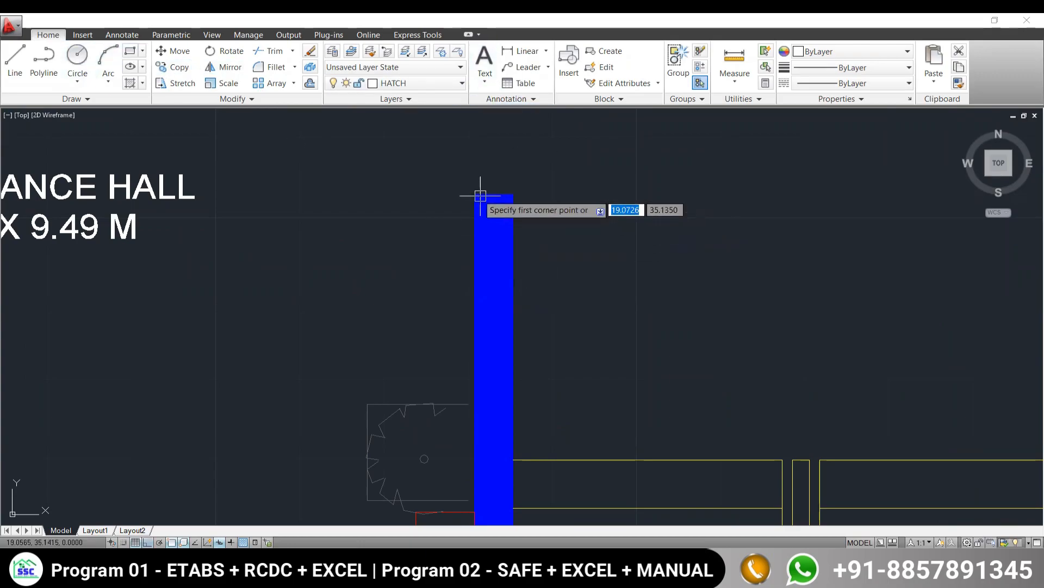
pyautogui.click(499, 270)
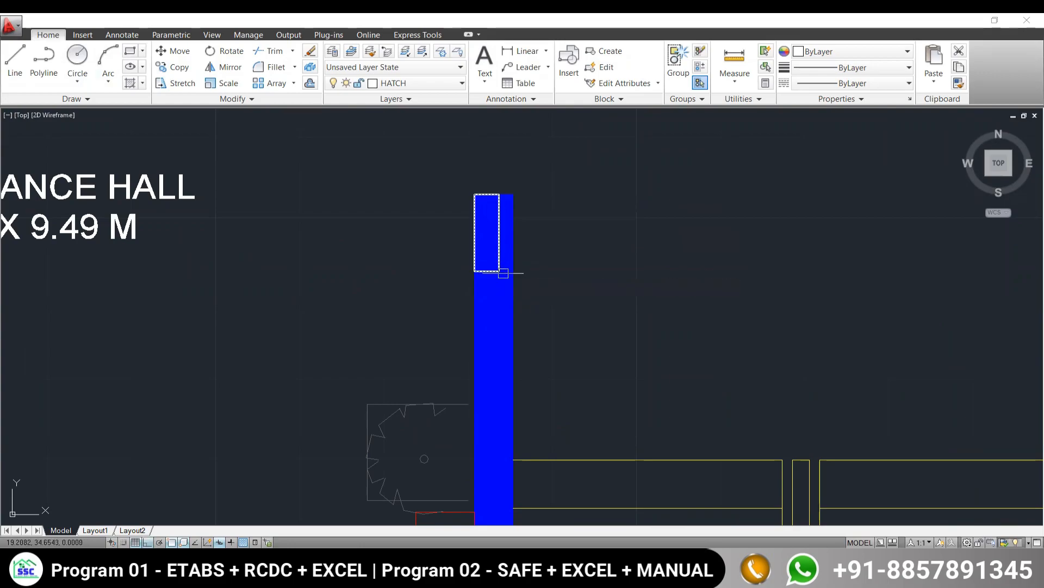
# Examine how the column rectangle's width compares with the staircase wall's thickness
pyautogui.scroll(2, 494, 243)
pyautogui.scroll(2, 496, 223)
pyautogui.click(499, 210)
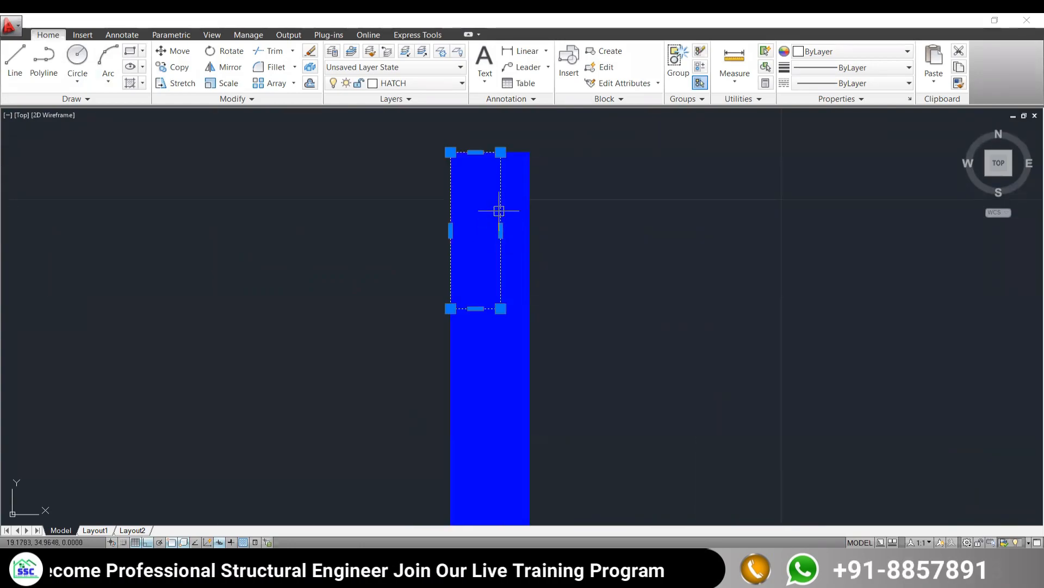
pyautogui.press('Escape')
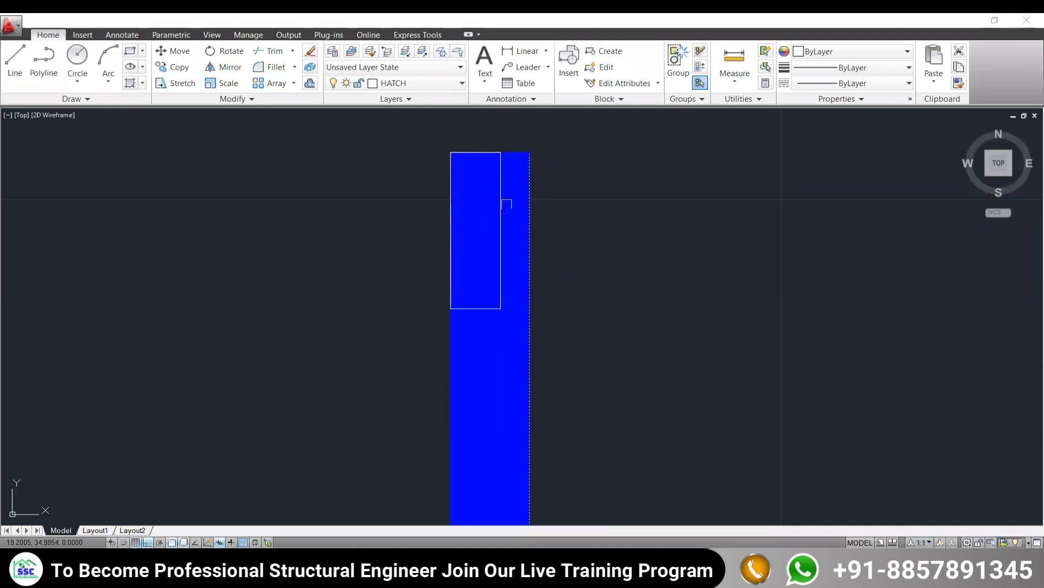
pyautogui.click(501, 201)
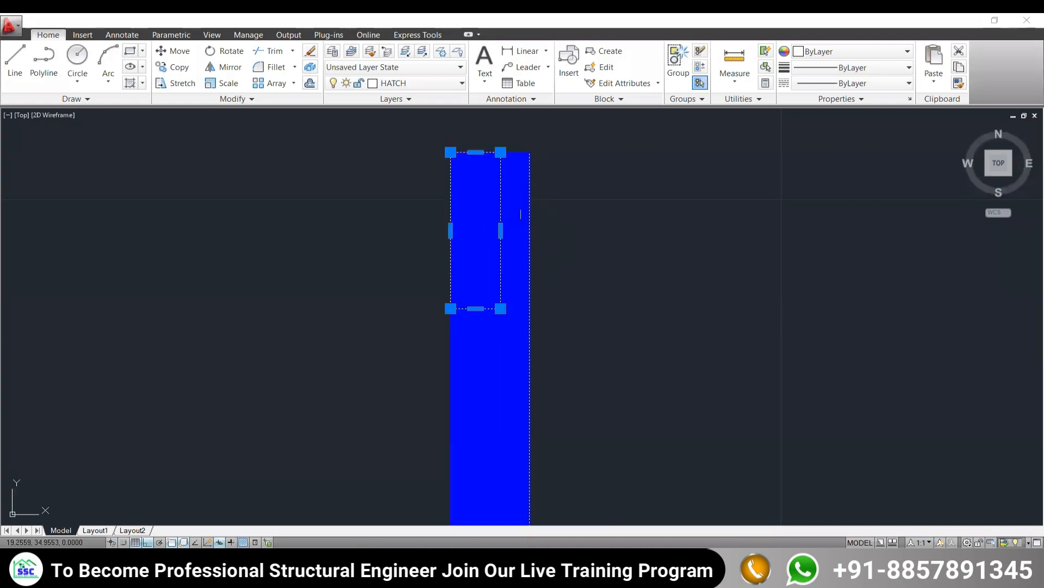
pyautogui.press('Escape')
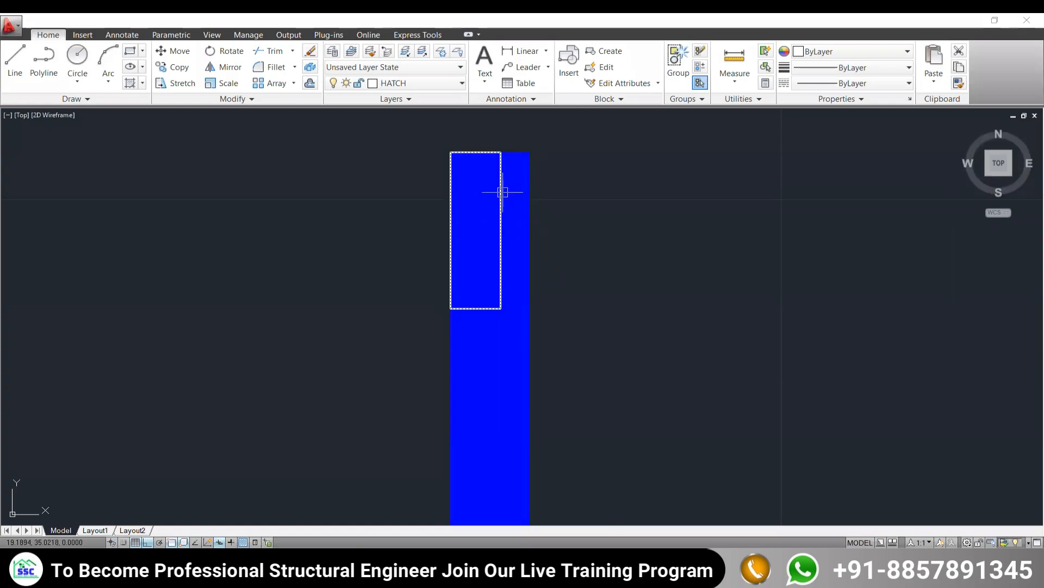
pyautogui.scroll(2, 501, 198)
pyautogui.moveTo(588, 255); pyautogui.dragTo(602, 354, button='middle')
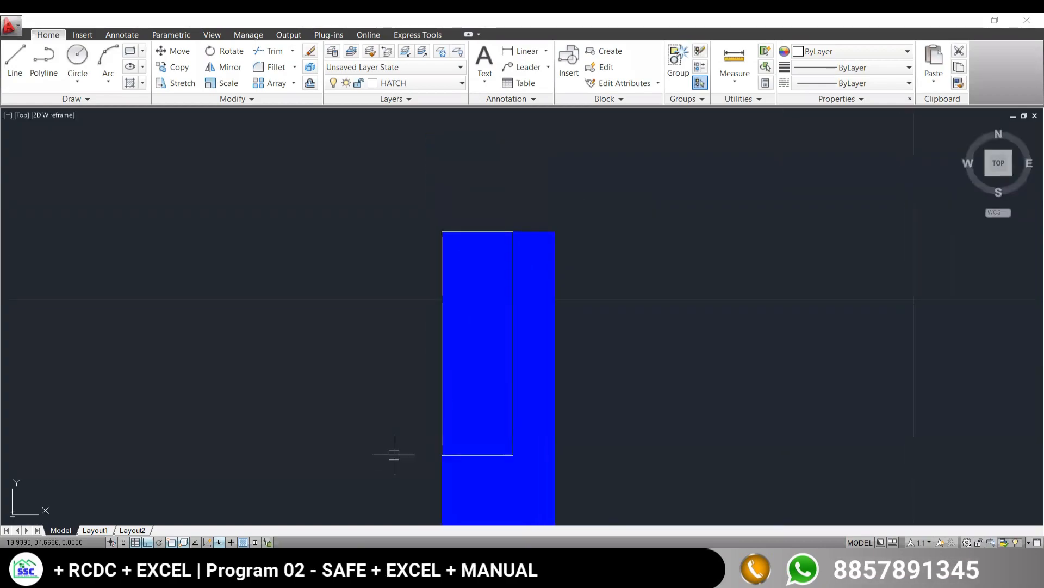
pyautogui.scroll(-4, 397, 450)
pyautogui.scroll(3, 427, 405)
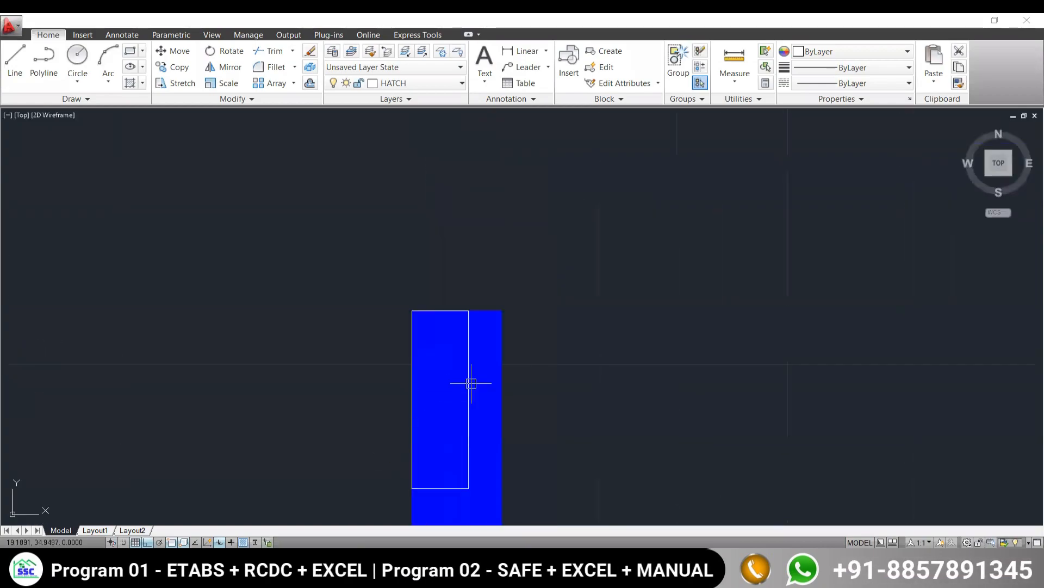
# Narrow the staircase wall's blue hatch so its edge lines up with the column rectangle's edge
pyautogui.click(483, 411)
pyautogui.scroll(-8, 571, 416)
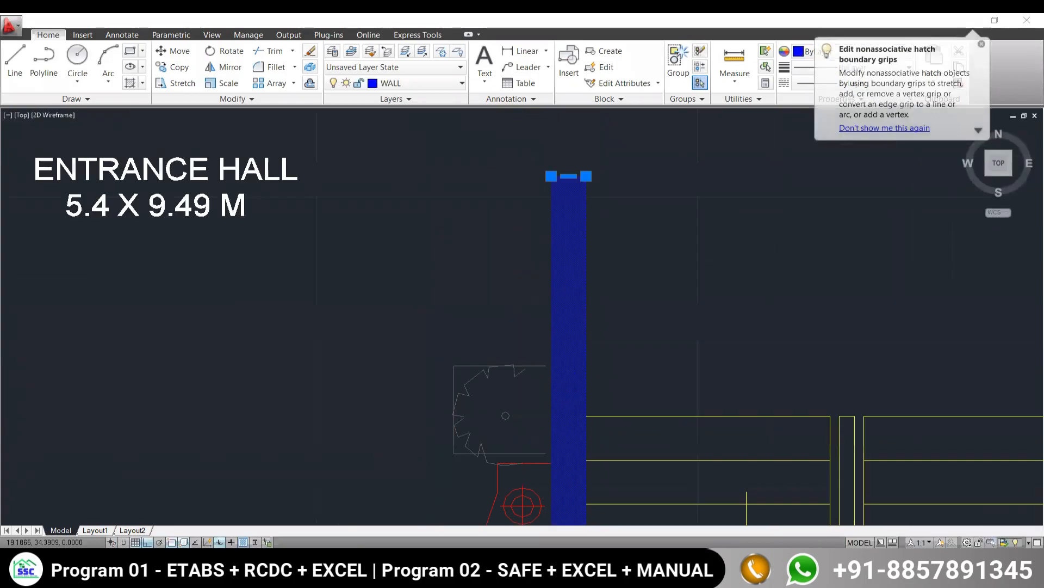
pyautogui.scroll(3, 576, 418)
pyautogui.press('Escape')
pyautogui.moveTo(576, 146); pyautogui.dragTo(583, 295, button='middle')
pyautogui.scroll(4, 583, 283)
pyautogui.moveTo(576, 240); pyautogui.dragTo(585, 295, button='middle')
pyautogui.scroll(4, 572, 303)
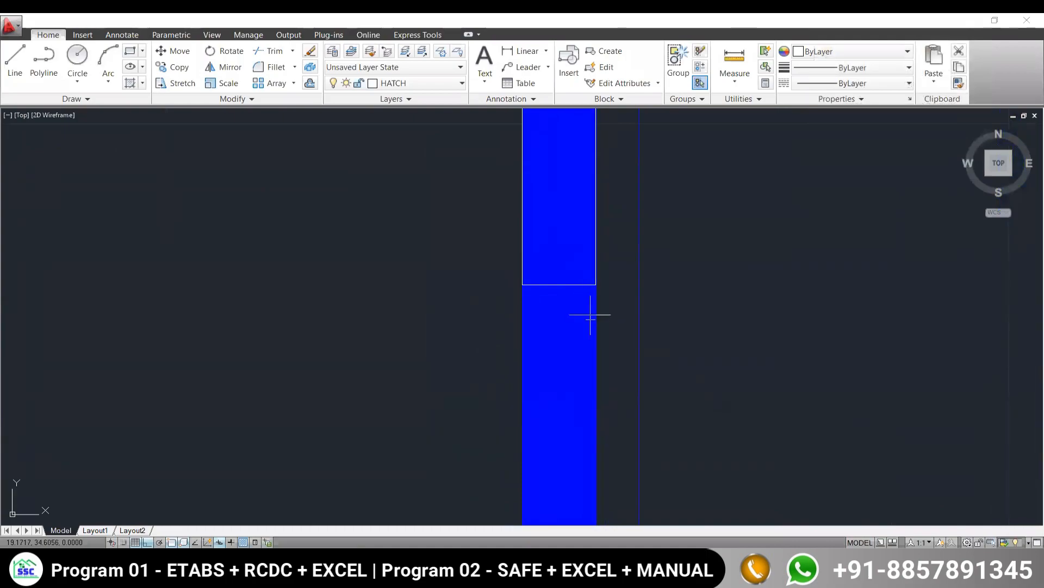
# Draw a second upright rectangle, wider than the narrowed wall, extending upward from the column rectangle's upper outer corner
pyautogui.moveTo(589, 257); pyautogui.dragTo(581, 304, button='middle')
pyautogui.scroll(-2, 588, 275)
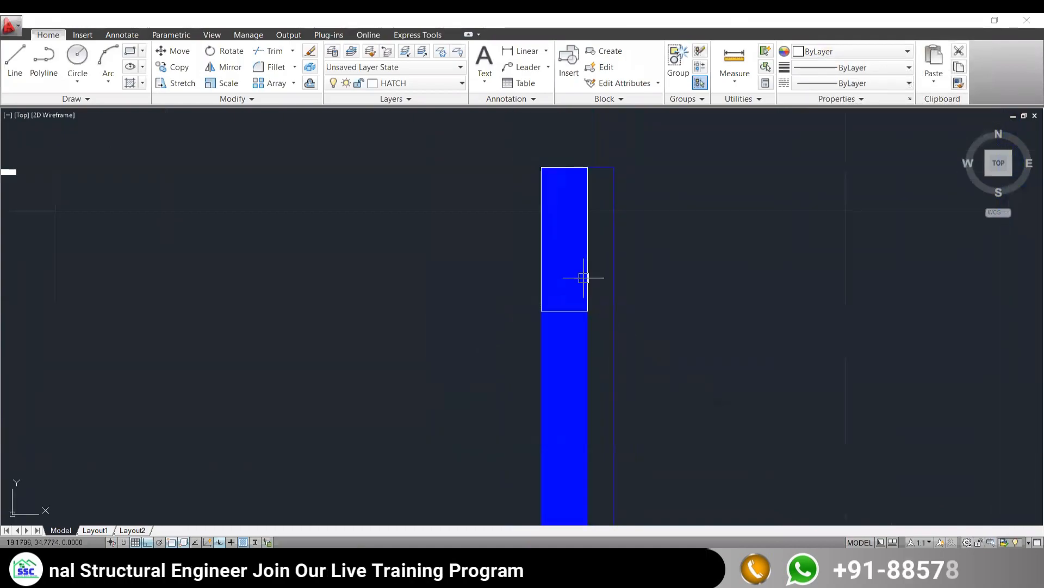
pyautogui.scroll(3, 571, 287)
pyautogui.moveTo(579, 261); pyautogui.dragTo(584, 329, button='middle')
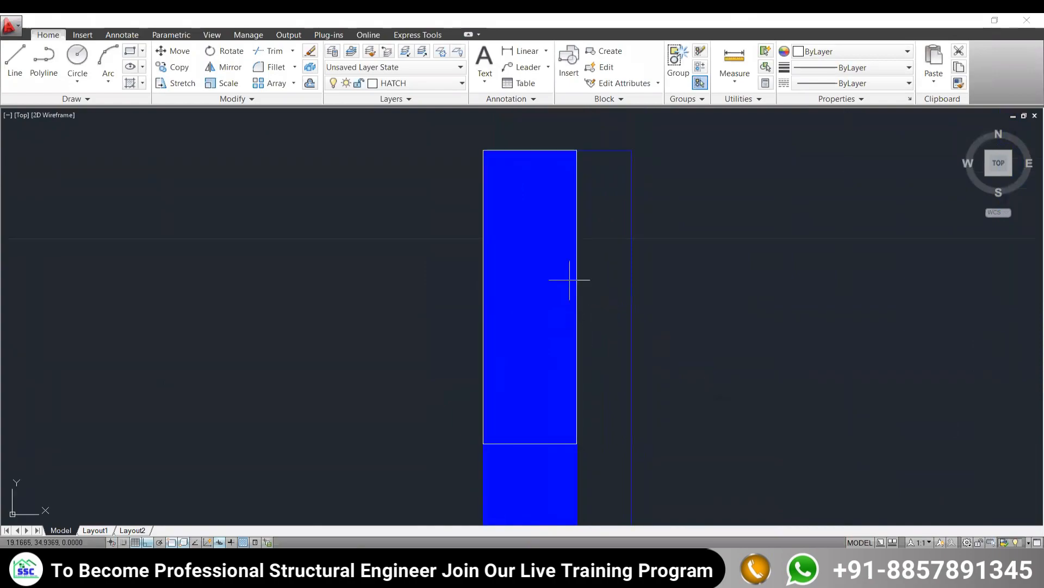
pyautogui.scroll(-3, 534, 282)
pyautogui.scroll(1, 540, 243)
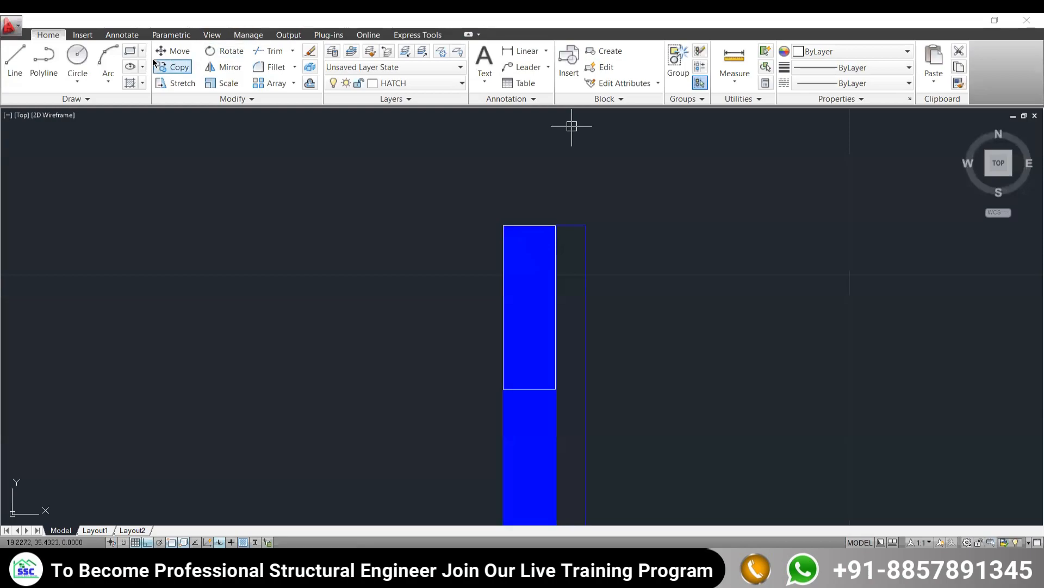
pyautogui.click(130, 50)
pyautogui.scroll(1, 549, 260)
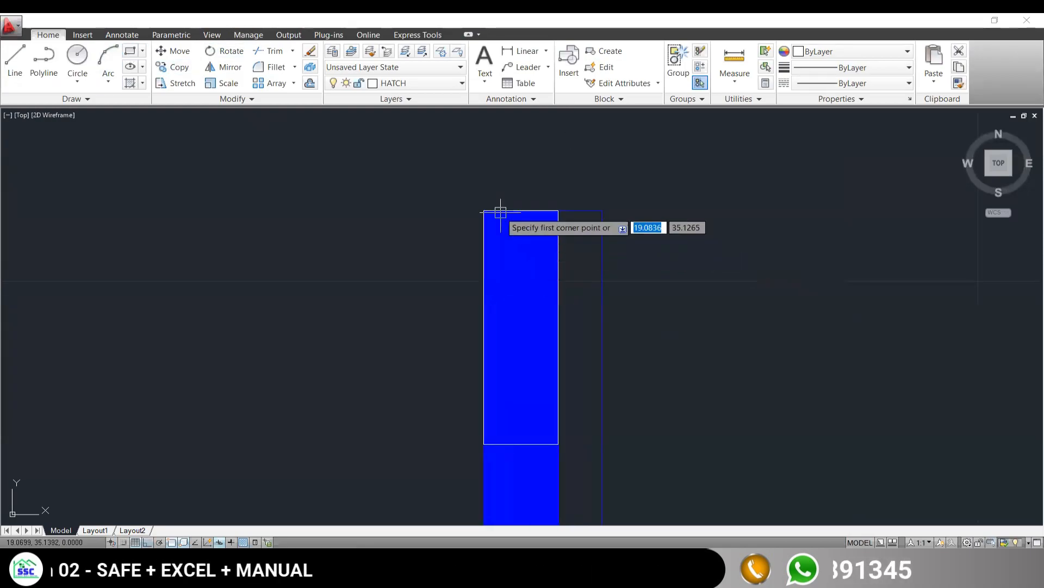
pyautogui.click(484, 210)
pyautogui.moveTo(583, 144); pyautogui.dragTo(619, 318, button='middle')
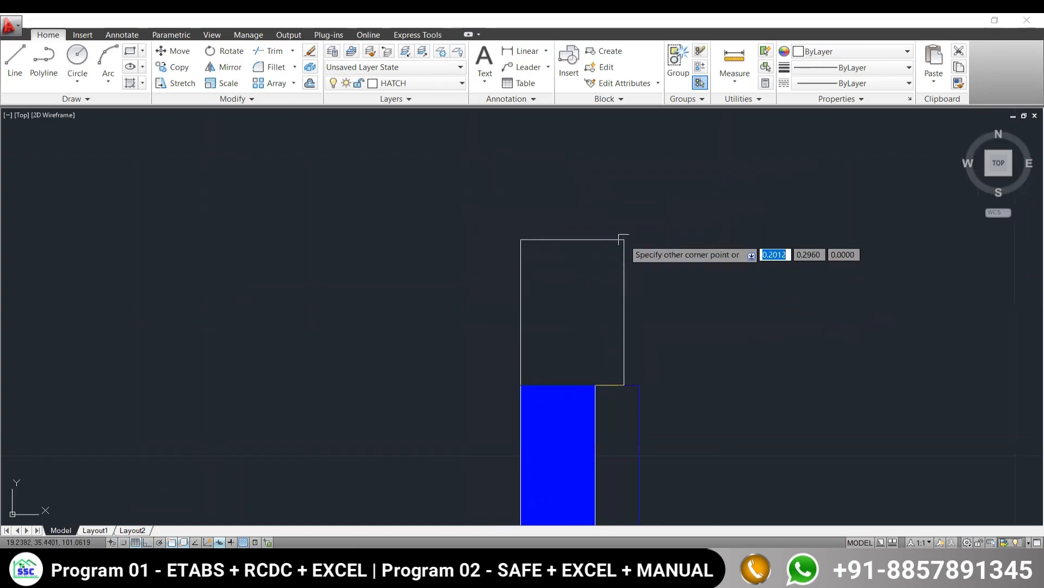
pyautogui.click(620, 159)
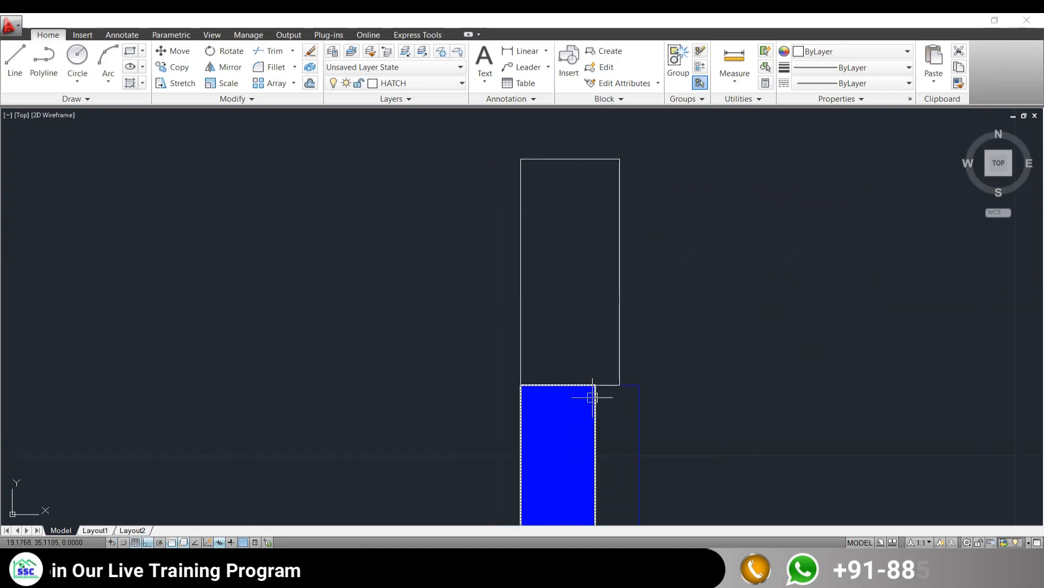
# Examine how far the wider column rectangle projects beyond the edge of the narrowed staircase wall
pyautogui.scroll(2, 595, 400)
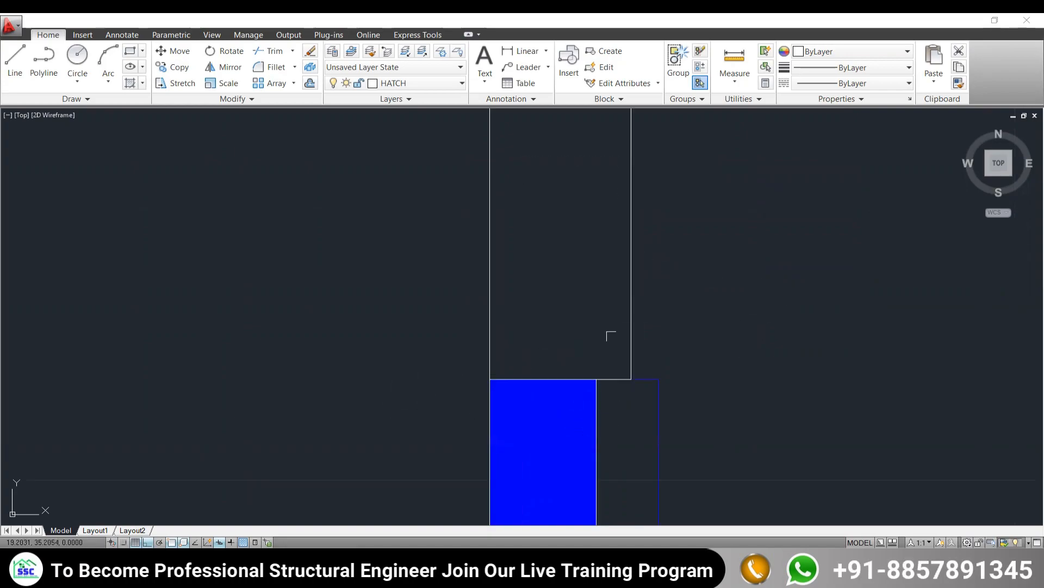
pyautogui.click(660, 264)
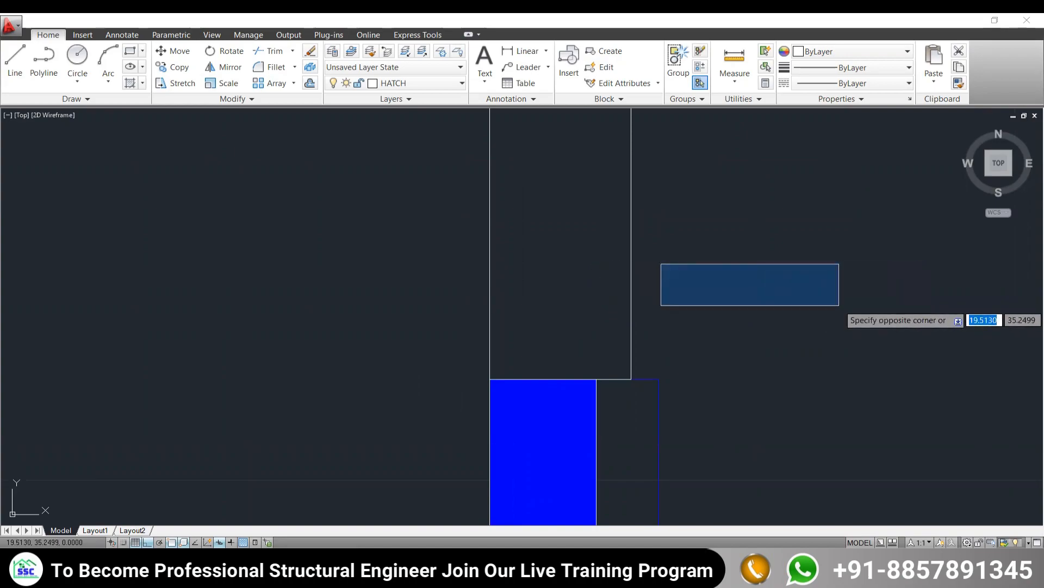
pyautogui.click(843, 305)
pyautogui.scroll(-4, 707, 318)
pyautogui.scroll(2, 686, 315)
pyautogui.click(676, 305)
pyautogui.press('Escape')
pyautogui.click(718, 261)
pyautogui.click(653, 293)
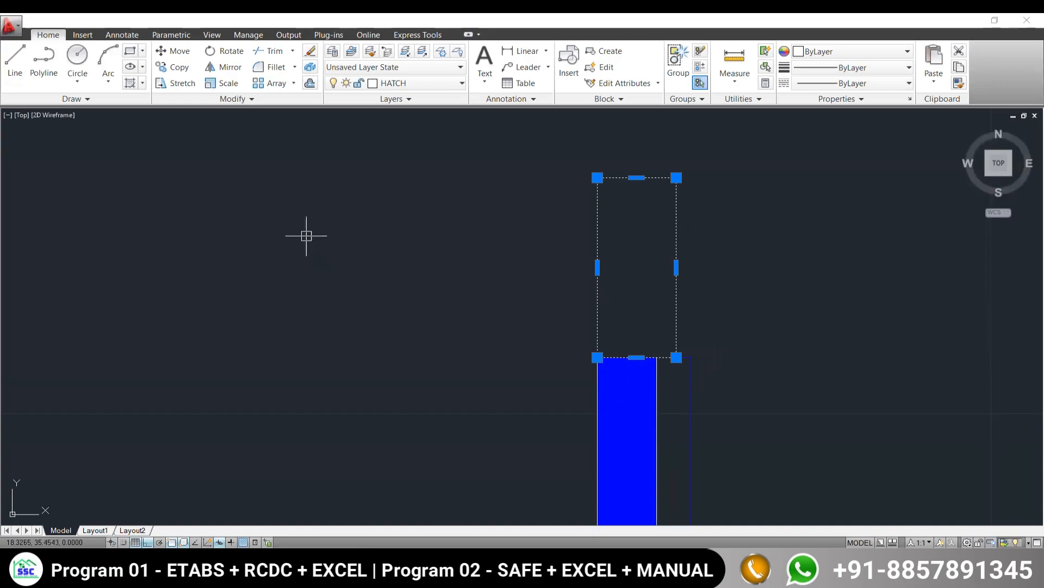
pyautogui.press('Escape')
# Draw a wall rectangle in the empty area beside the staircase wall and a narrower column rectangle upward from its upper outer corner
pyautogui.click(131, 51)
pyautogui.click(204, 320)
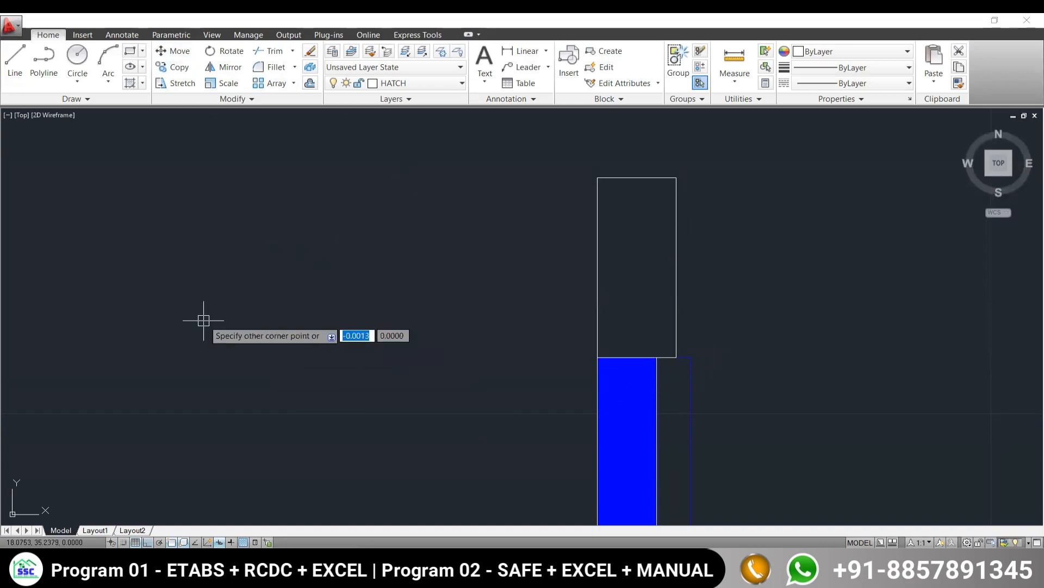
pyautogui.click(357, 519)
pyautogui.click(131, 51)
pyautogui.click(204, 321)
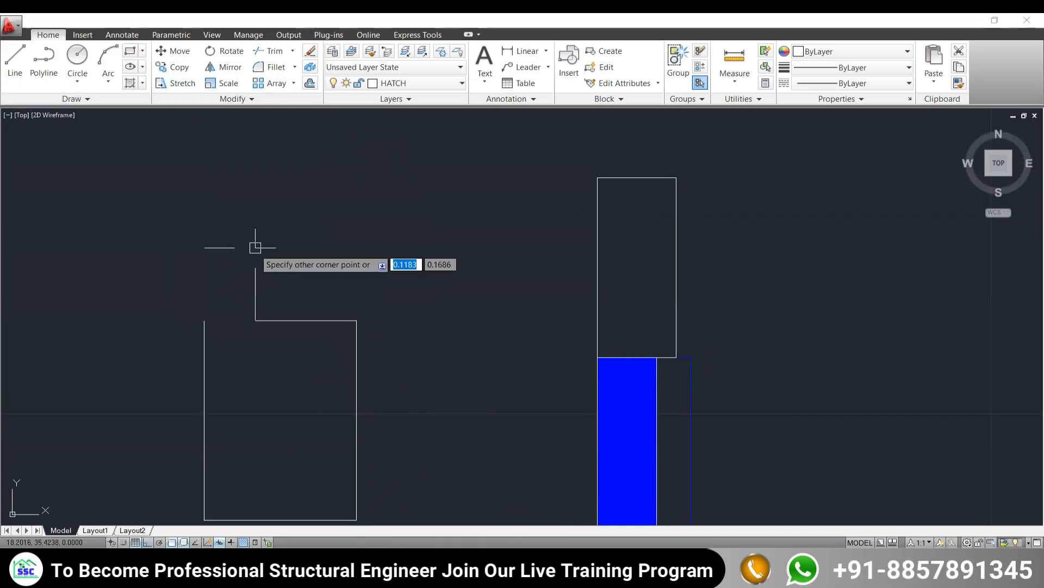
pyautogui.click(308, 143)
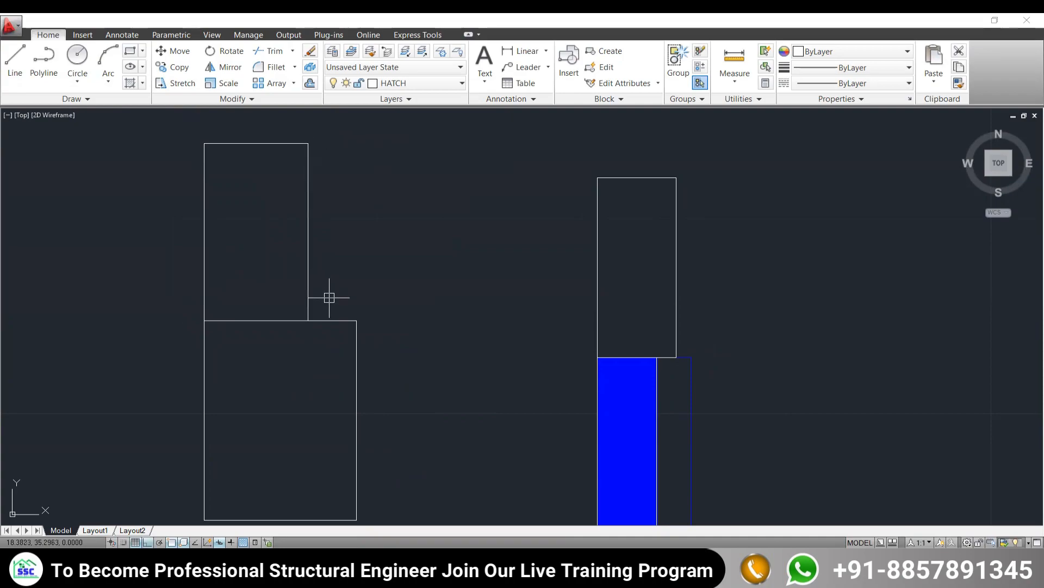
# Compare the widths of the newly drawn wall rectangle and the column rectangle above it
pyautogui.click(371, 299)
pyautogui.click(335, 362)
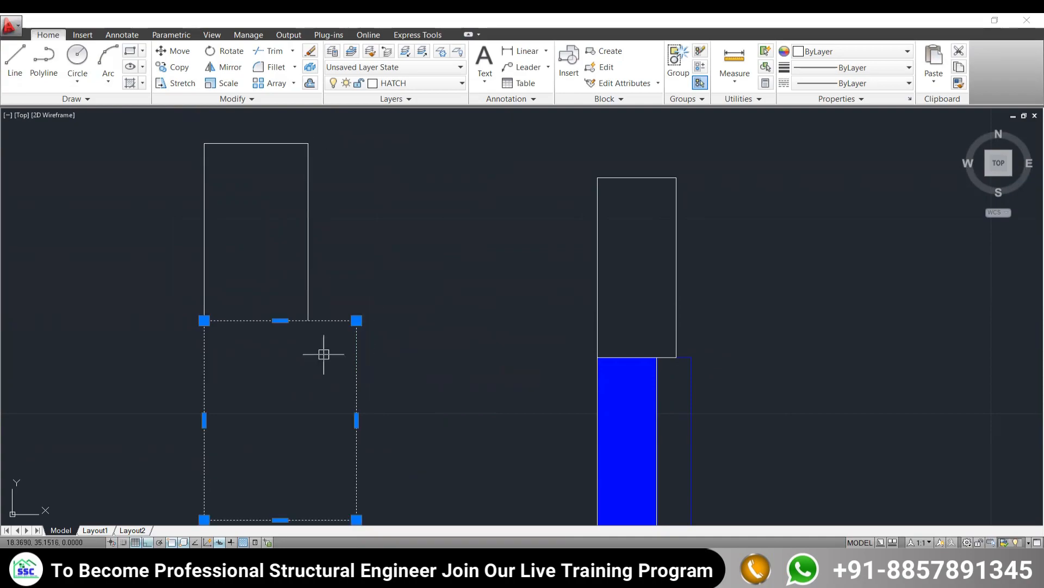
pyautogui.press('Escape')
pyautogui.click(324, 196)
pyautogui.click(264, 233)
pyautogui.press('Escape')
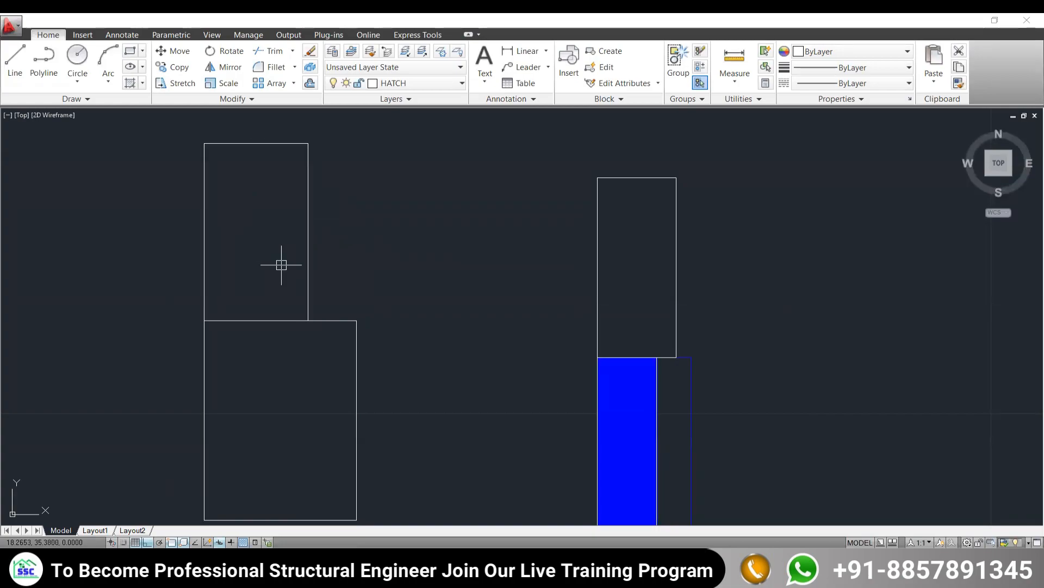
pyautogui.click(390, 303)
pyautogui.click(337, 380)
pyautogui.press('Escape')
pyautogui.click(319, 205)
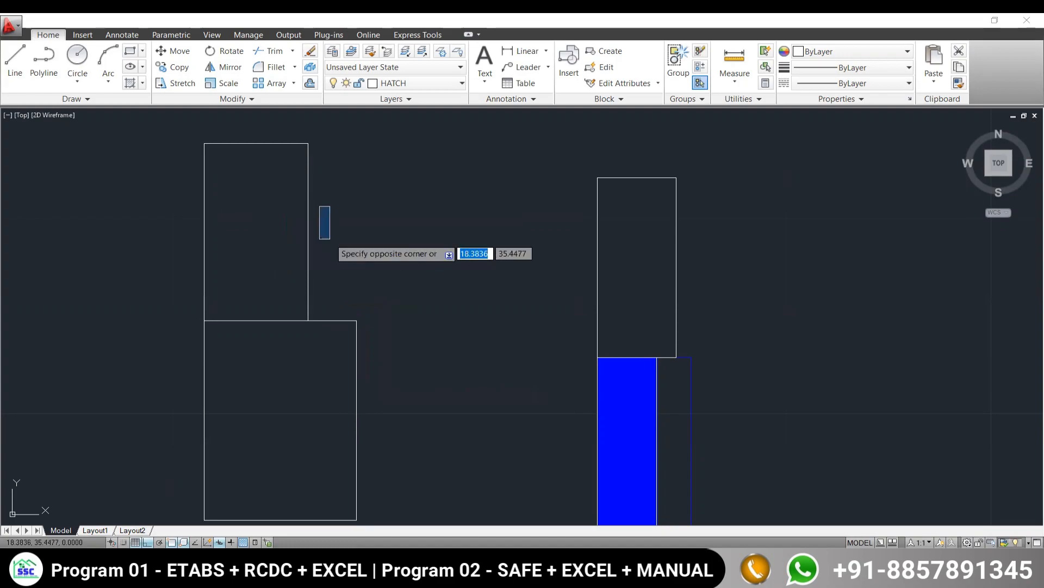
pyautogui.click(340, 182)
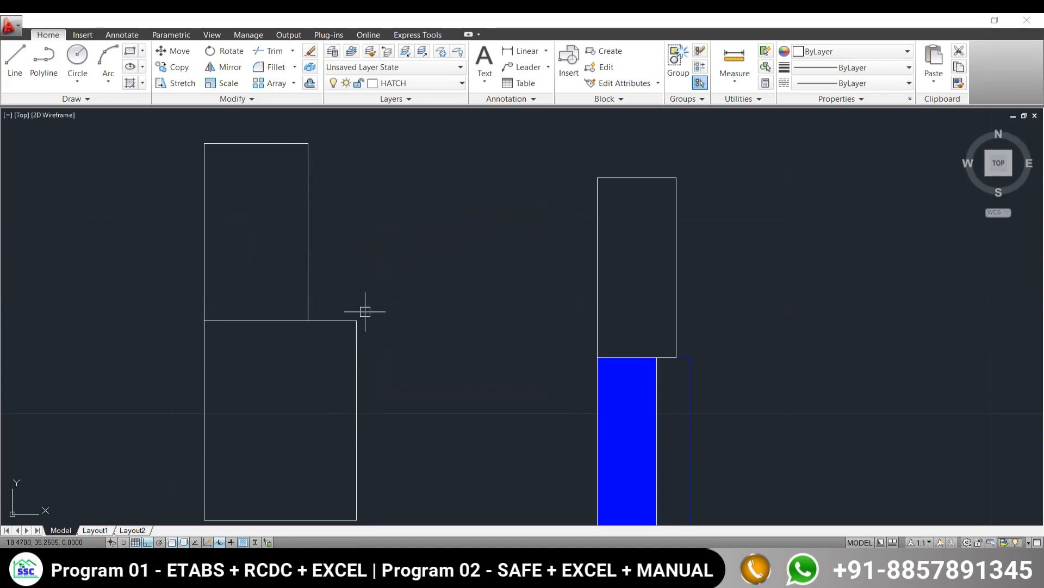
# Narrow the lower wall rectangle by moving its inner edge until it is thinner than the column rectangle above
pyautogui.click(380, 294)
pyautogui.click(337, 355)
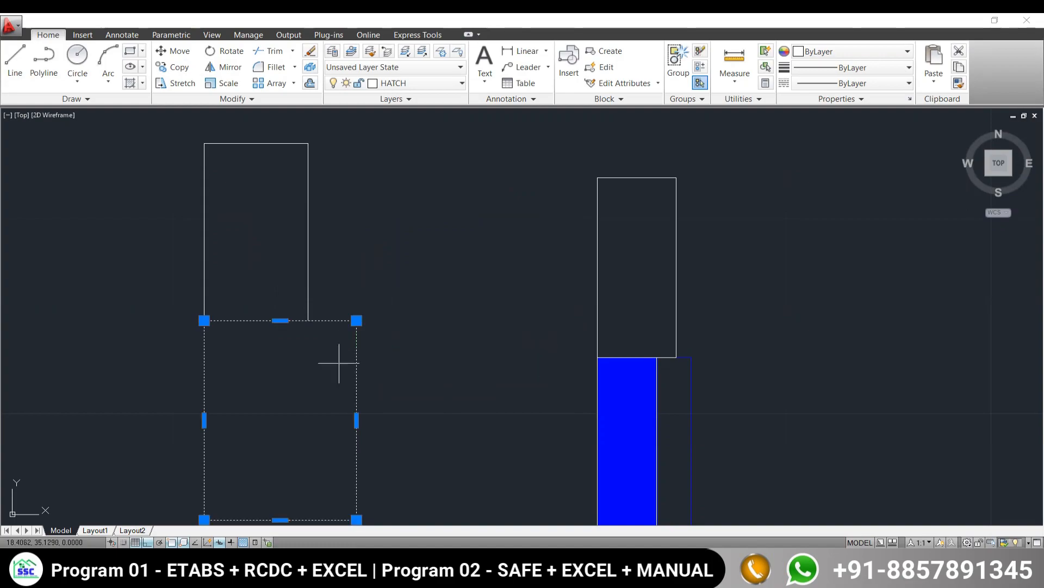
pyautogui.click(356, 420)
pyautogui.click(286, 421)
pyautogui.press('Escape')
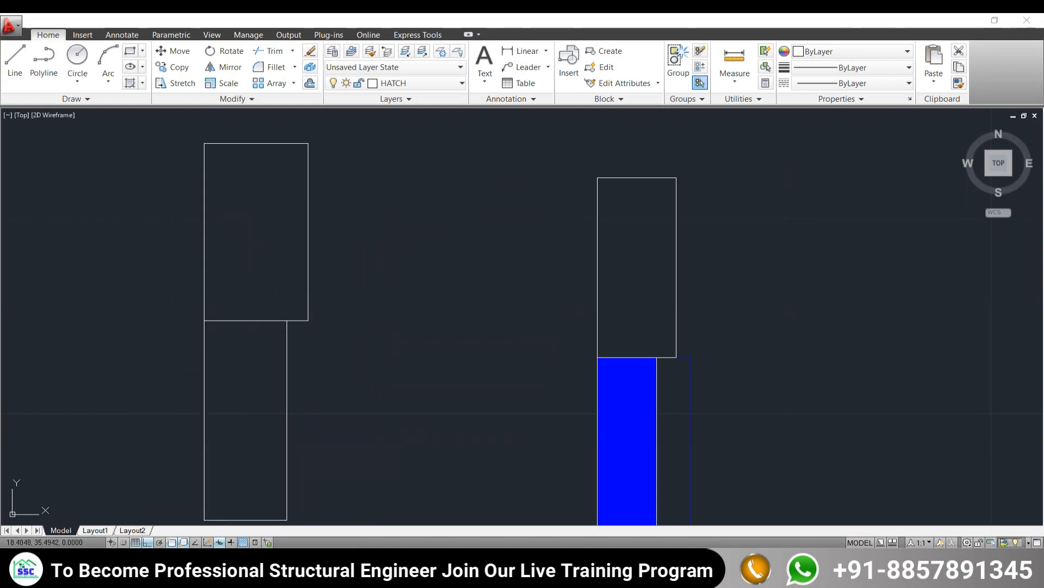
# Widen the upper column rectangle by moving its inner edge farther past the wall rectangle's edge
pyautogui.click(451, 256)
pyautogui.click(282, 238)
pyautogui.click(308, 232)
pyautogui.click(324, 232)
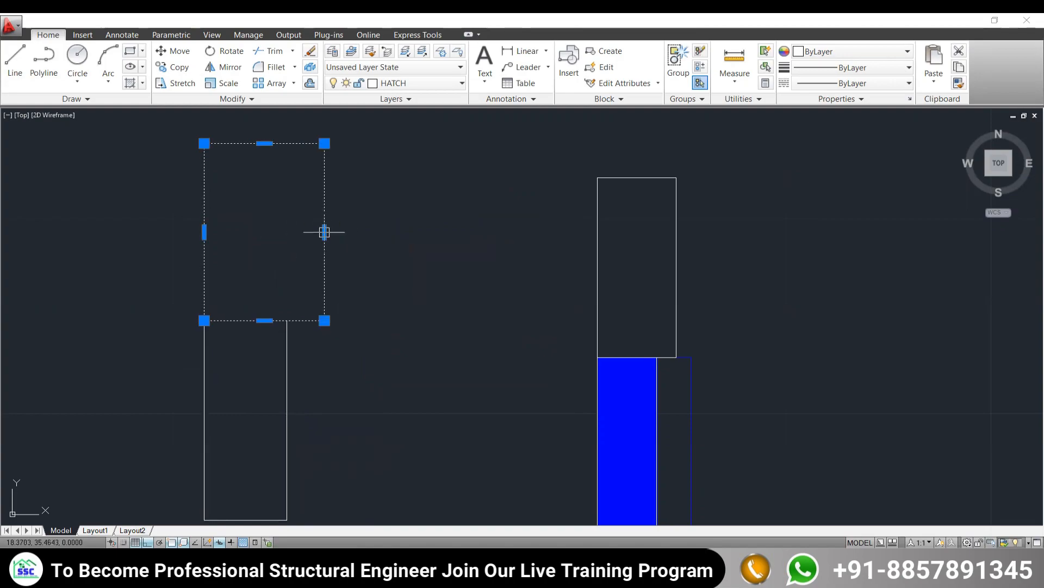
pyautogui.press('Escape')
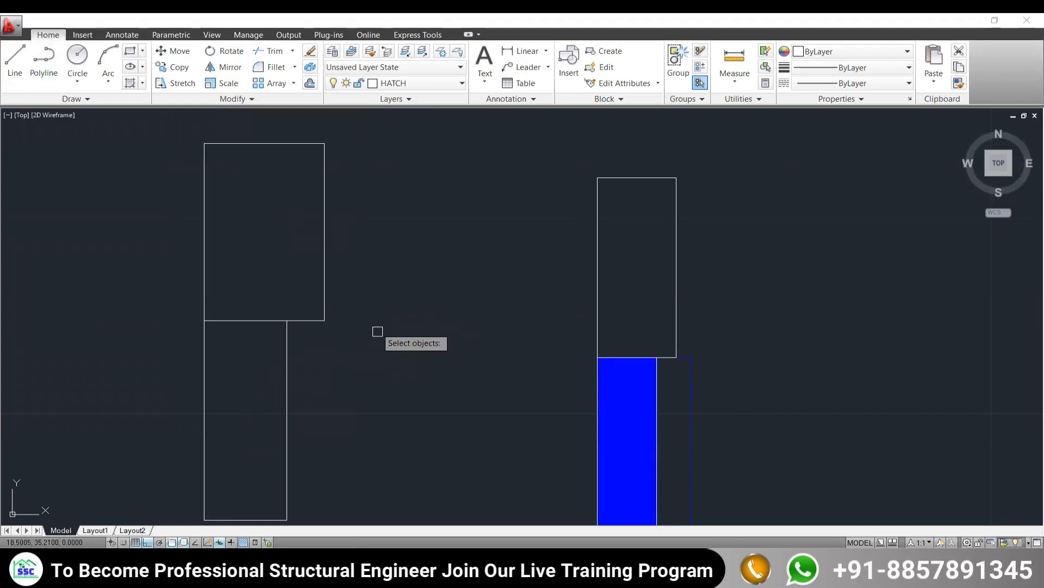
pyautogui.click(323, 305)
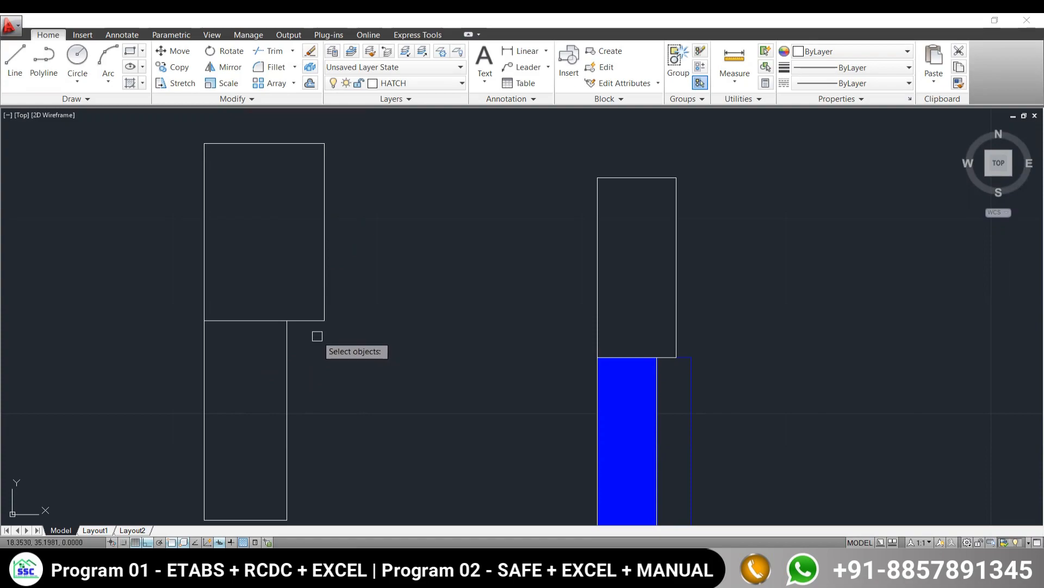
pyautogui.press('Escape')
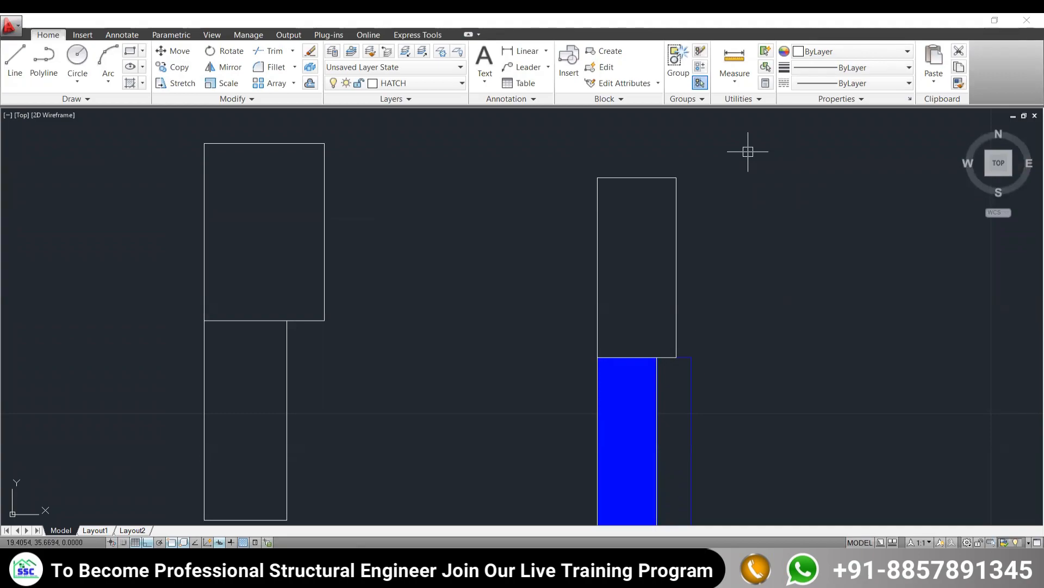
# Draw two stacked upright rectangles of equal width between the existing examples, representing a column and wall of matching thickness
pyautogui.click(135, 55)
pyautogui.click(418, 234)
pyautogui.click(459, 315)
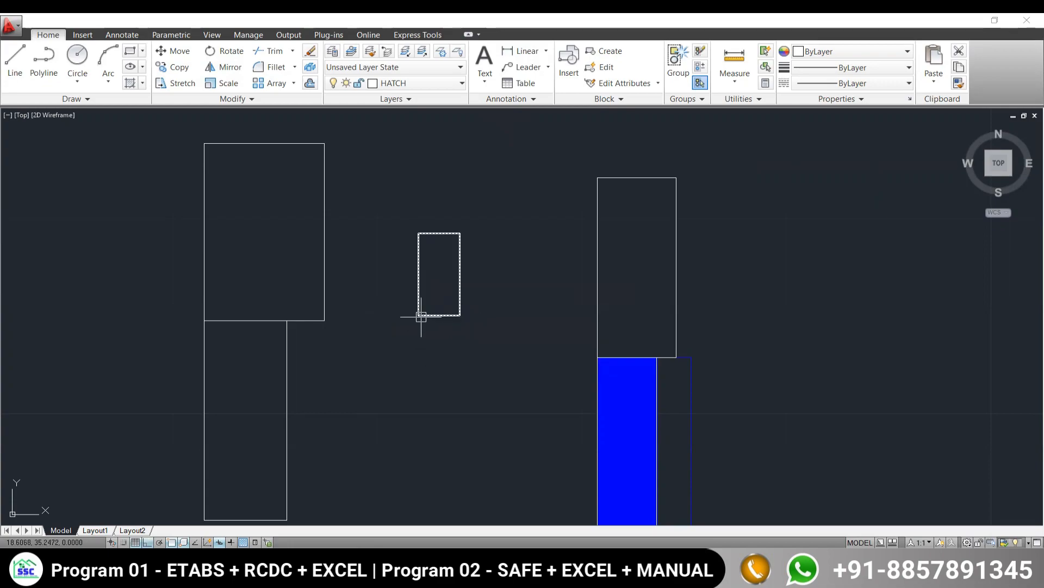
pyautogui.click(130, 51)
pyautogui.click(418, 315)
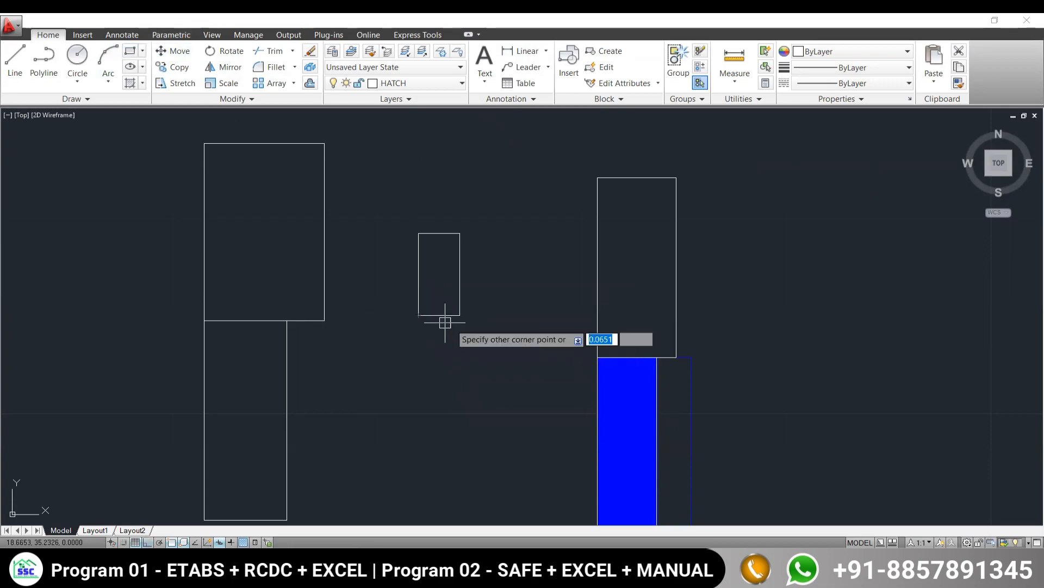
pyautogui.click(460, 381)
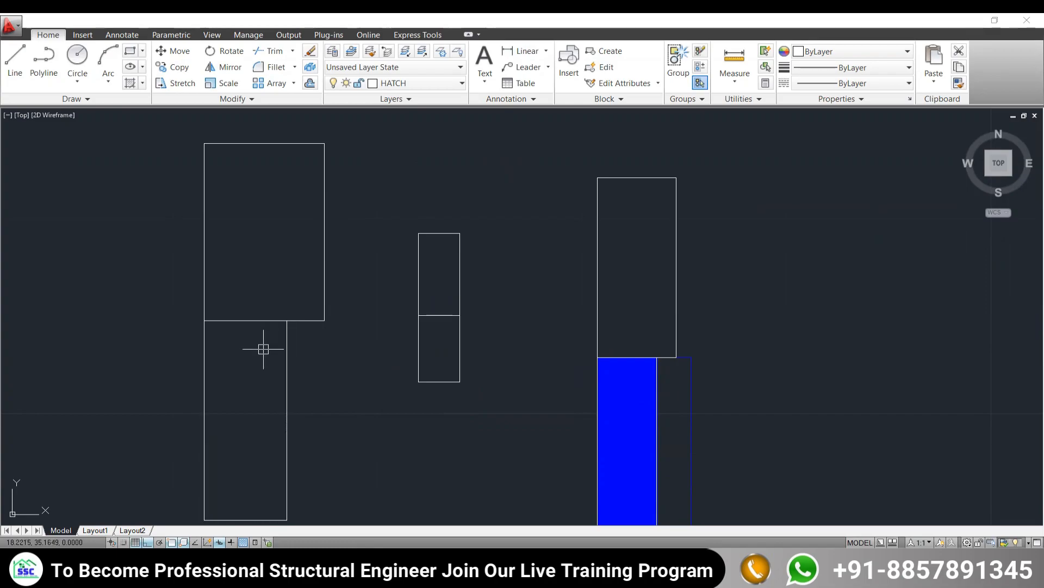
# Delete the illustration rectangles drawn beside the staircase wall and undo the last three operations
pyautogui.click(529, 118)
pyautogui.click(157, 486)
pyautogui.press('Delete')
pyautogui.scroll(-2, 484, 393)
pyautogui.moveTo(556, 426); pyautogui.dragTo(535, 245, button='middle')
pyautogui.hotkey('ctrl', 'z')
pyautogui.hotkey('ctrl', 'z')
pyautogui.hotkey('ctrl', 'z')
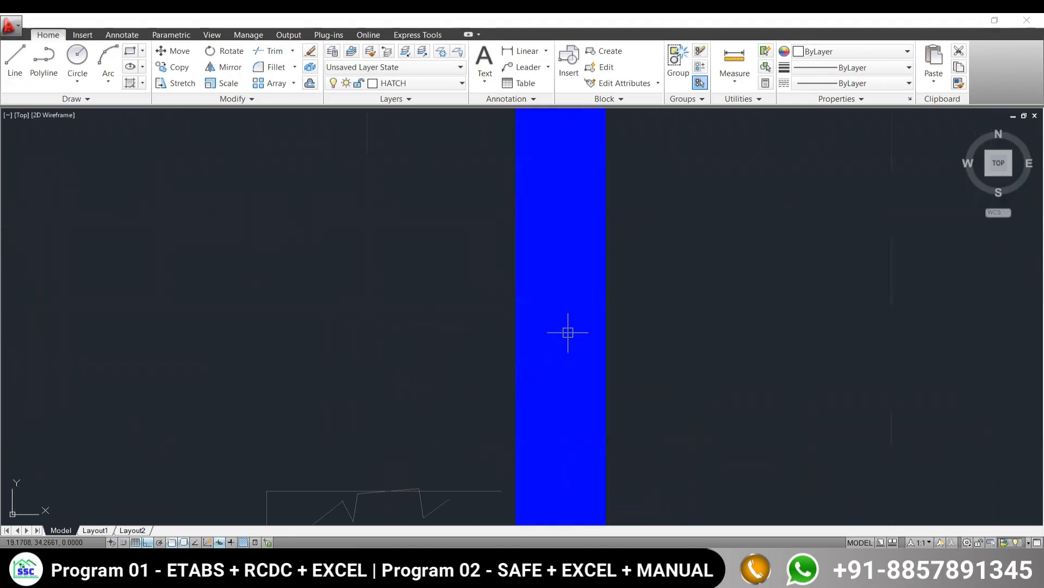
# Examine the overall layout of the 1st, 2nd, 3rd typical floor plan
pyautogui.scroll(-10, 455, 332)
pyautogui.moveTo(326, 312)
pyautogui.mouseDown(button='middle')
pyautogui.moveTo(273, 354)
pyautogui.moveTo(382, 359)
pyautogui.moveTo(476, 385)
pyautogui.mouseUp(button='middle')
pyautogui.click(241, 351)
pyautogui.press('Delete')
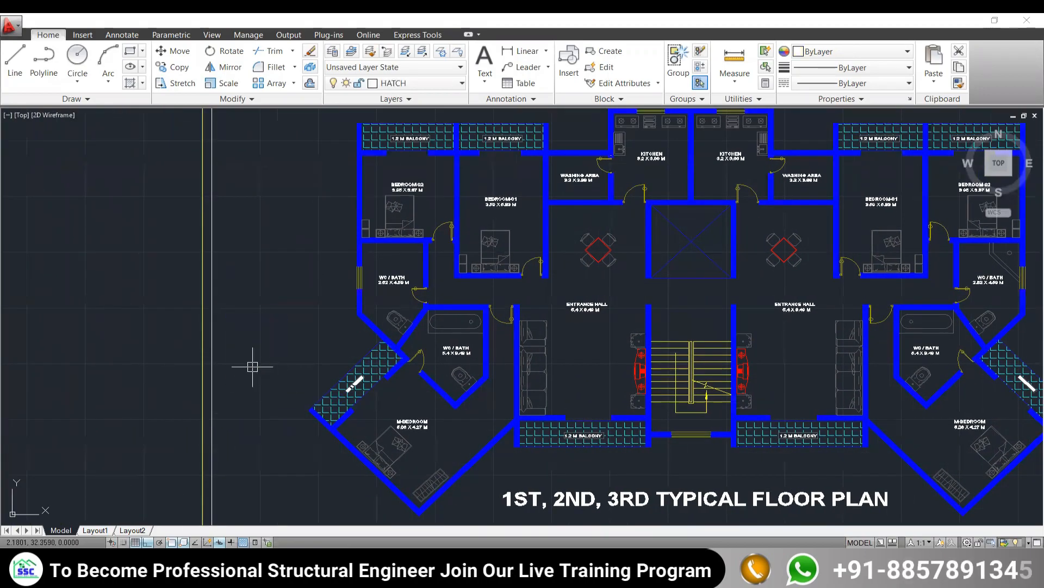
pyautogui.moveTo(473, 339); pyautogui.dragTo(473, 337, button='middle')
pyautogui.moveTo(606, 319); pyautogui.dragTo(467, 325, button='middle')
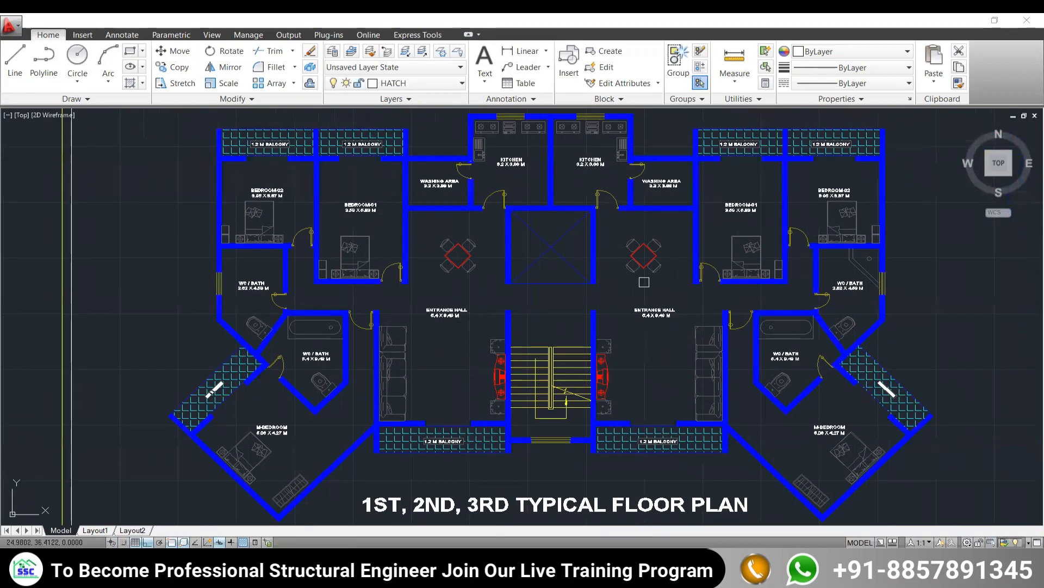
pyautogui.moveTo(575, 338); pyautogui.dragTo(480, 355, button='middle')
pyautogui.moveTo(610, 312); pyautogui.dragTo(594, 322, button='middle')
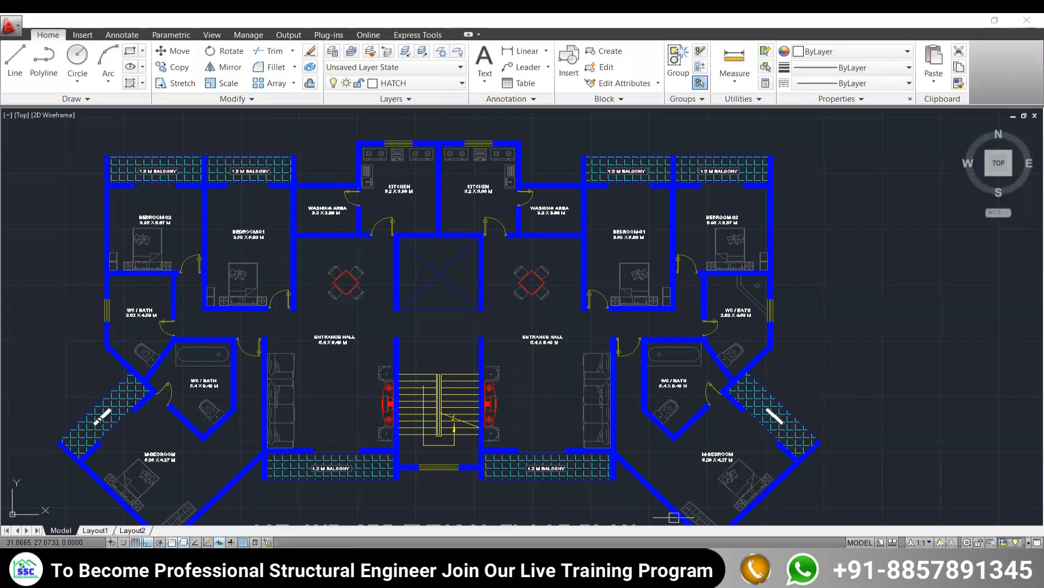
# Handwrite the concrete grade M25 and steel grade Fe500 as on-screen notes beside the floor plan
pyautogui.moveTo(858, 159)
pyautogui.mouseDown()
pyautogui.moveTo(841, 153)
pyautogui.moveTo(903, 197)
pyautogui.moveTo(935, 199)
pyautogui.moveTo(974, 167)
pyautogui.mouseUp()
pyautogui.moveTo(892, 239)
pyautogui.mouseDown()
pyautogui.moveTo(883, 278)
pyautogui.moveTo(919, 281)
pyautogui.mouseUp()
pyautogui.moveTo(937, 239)
pyautogui.mouseDown()
pyautogui.moveTo(929, 265)
pyautogui.moveTo(957, 240)
pyautogui.mouseUp()
pyautogui.moveTo(977, 237)
pyautogui.mouseDown()
pyautogui.moveTo(974, 256)
pyautogui.moveTo(979, 239)
pyautogui.mouseUp()
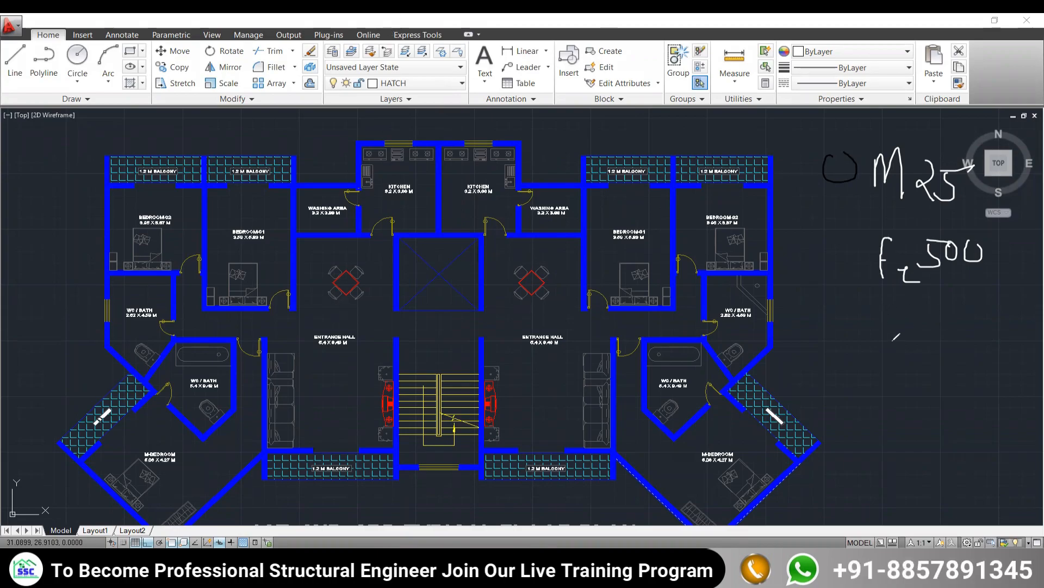
# Handwrite the column size 230 x 600 beneath the material grades, and clear the on-screen notes
pyautogui.moveTo(860, 328); pyautogui.dragTo(879, 354)
pyautogui.moveTo(876, 332)
pyautogui.mouseDown()
pyautogui.moveTo(893, 353)
pyautogui.moveTo(908, 337)
pyautogui.moveTo(951, 342)
pyautogui.mouseUp()
pyautogui.moveTo(951, 328)
pyautogui.mouseDown()
pyautogui.moveTo(942, 341)
pyautogui.moveTo(966, 336)
pyautogui.mouseUp()
pyautogui.moveTo(987, 327)
pyautogui.mouseDown()
pyautogui.moveTo(983, 340)
pyautogui.moveTo(987, 328)
pyautogui.moveTo(1008, 327)
pyautogui.mouseUp()
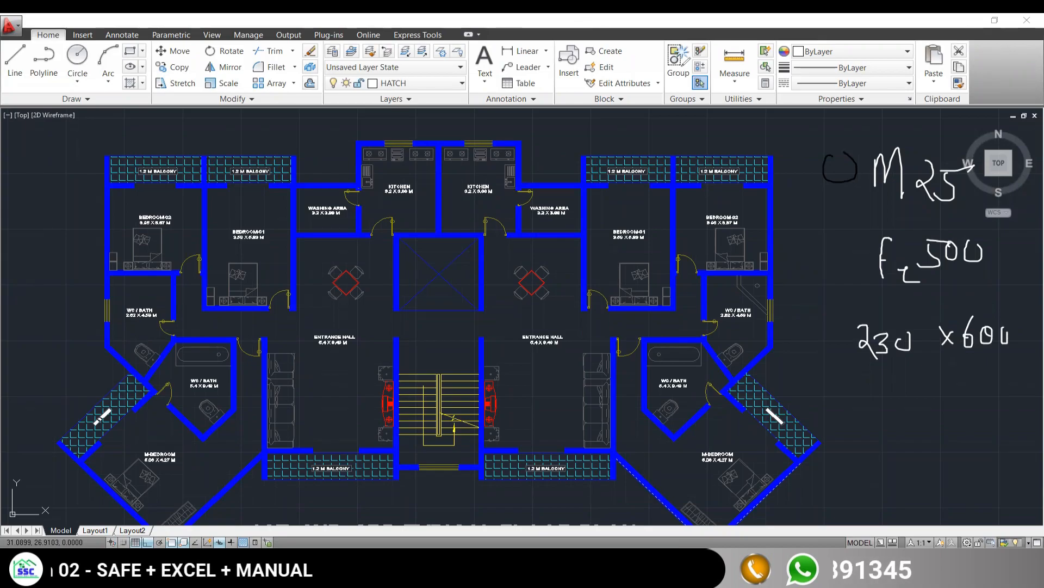
pyautogui.press('Escape')
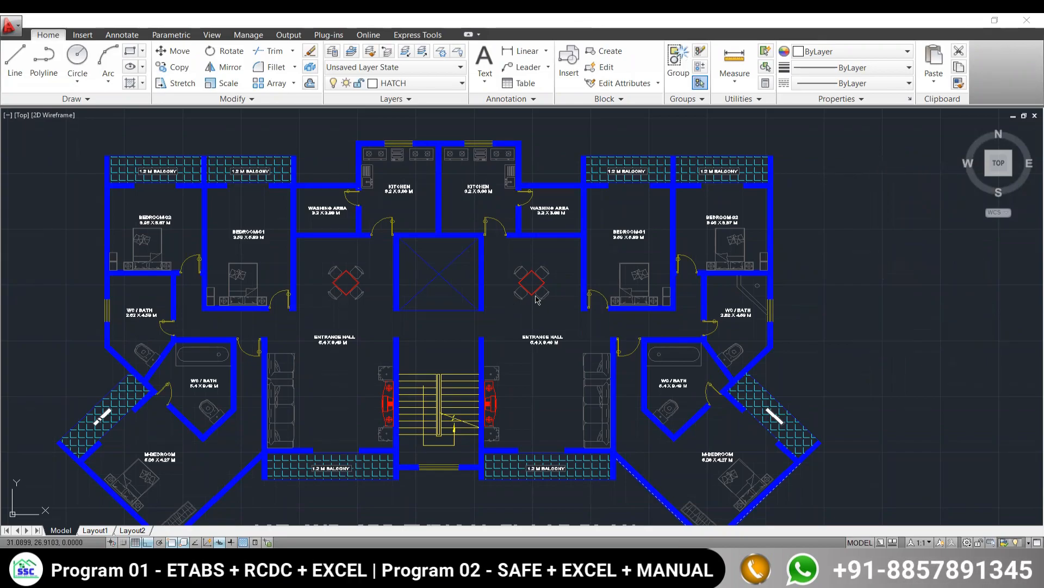
# Join the separate lines of the upright column outline into a single closed polyline
pyautogui.write('join')
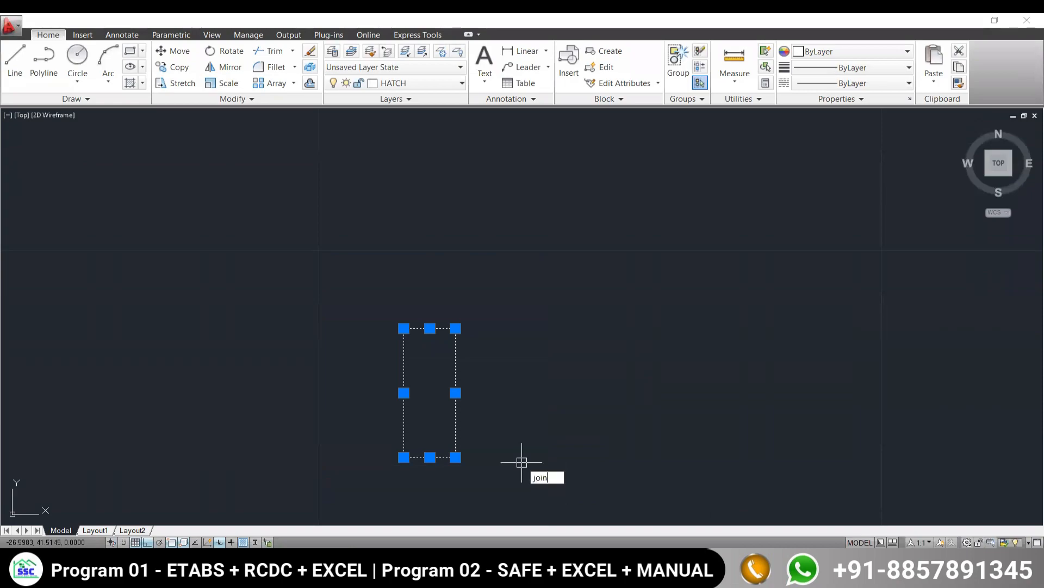
pyautogui.press('Return')
pyautogui.click(435, 329)
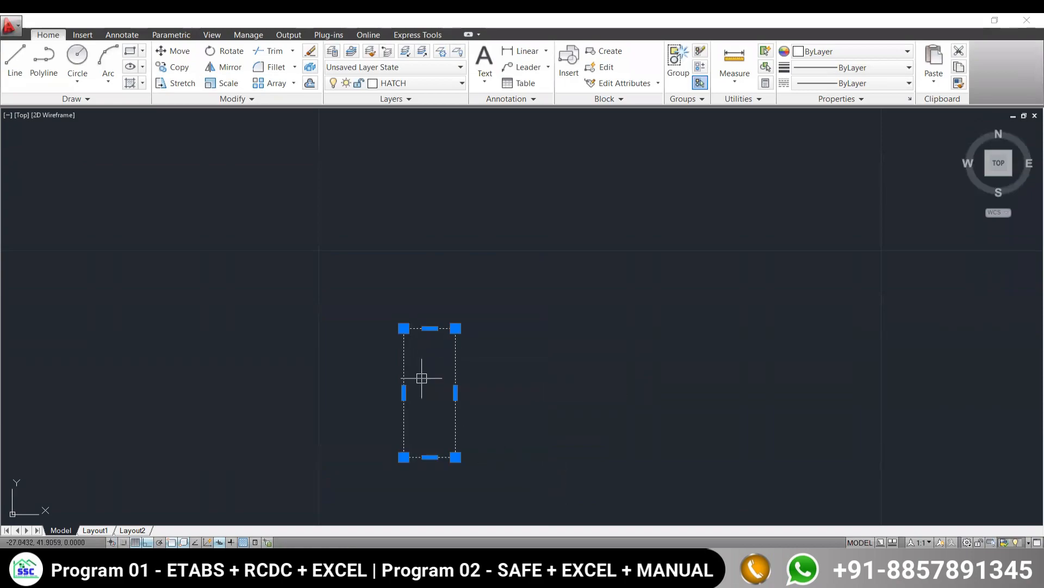
pyautogui.press('Escape')
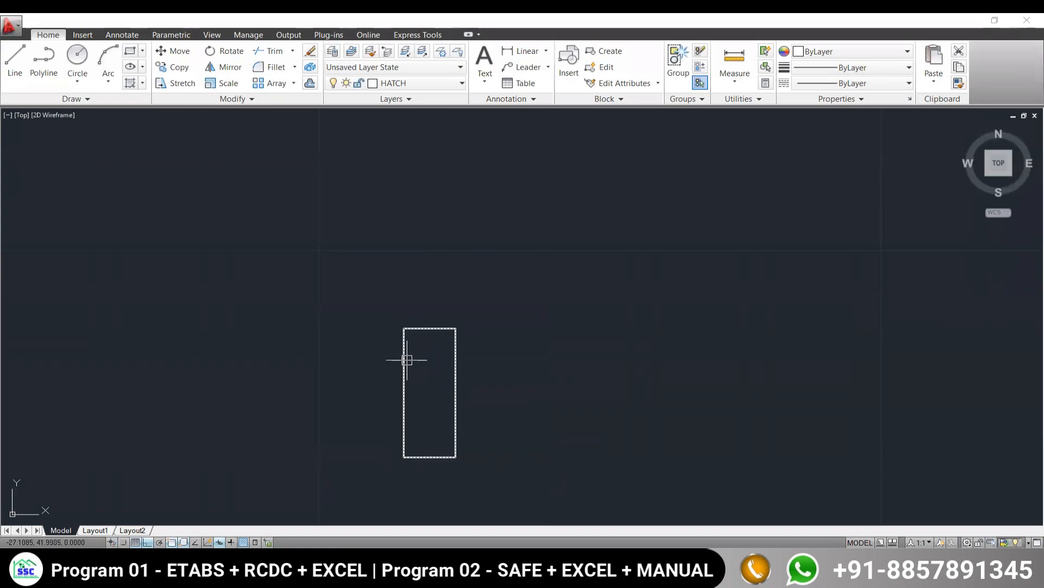
# Create a 2D solid on the column outline, picking its four corners in perimeter order to form an hourglass fill
pyautogui.write('so')
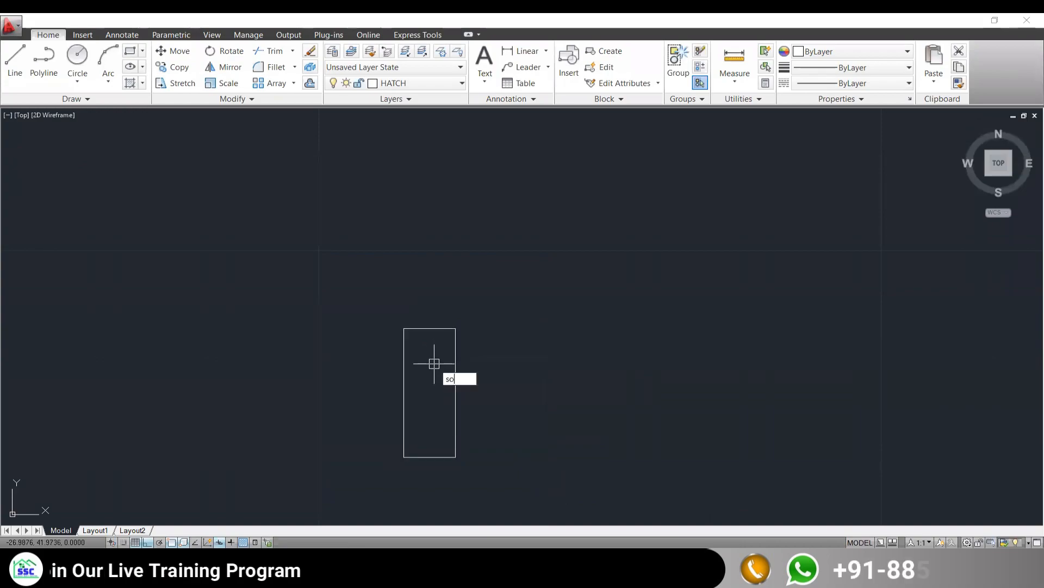
pyautogui.write('lid')
pyautogui.press('Return')
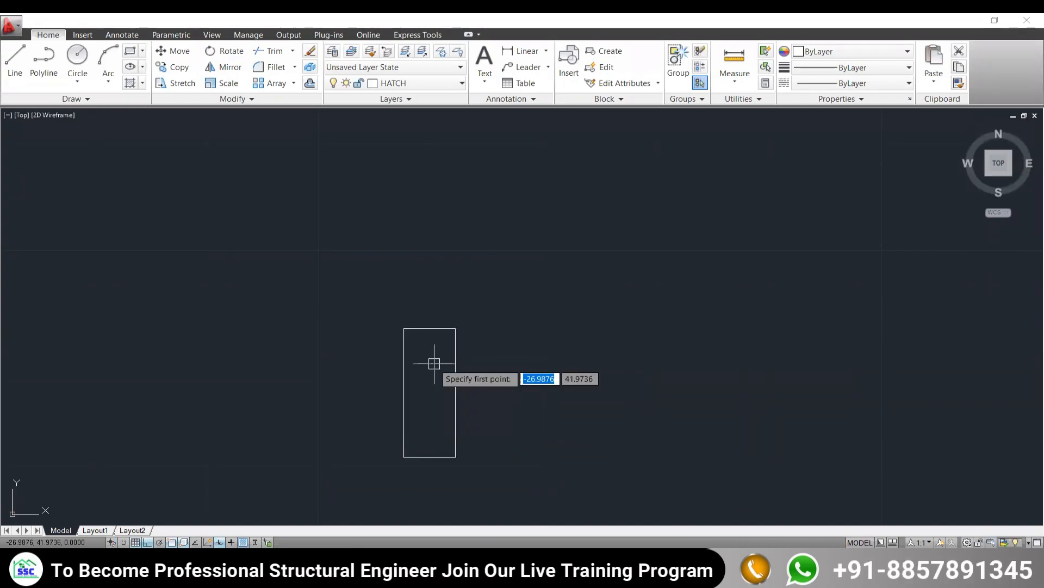
pyautogui.click(456, 457)
pyautogui.click(404, 457)
pyautogui.click(403, 328)
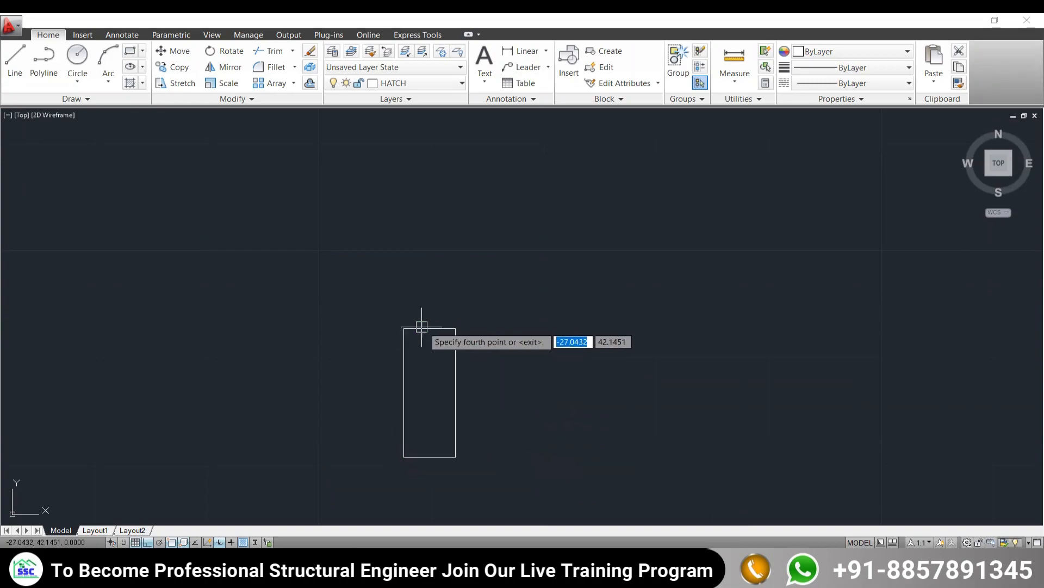
pyautogui.click(455, 328)
pyautogui.press('Return')
pyautogui.click(320, 288)
pyautogui.press('Escape')
# Assign the column outline and its hourglass fill to the COLUMN layer
pyautogui.click(333, 50)
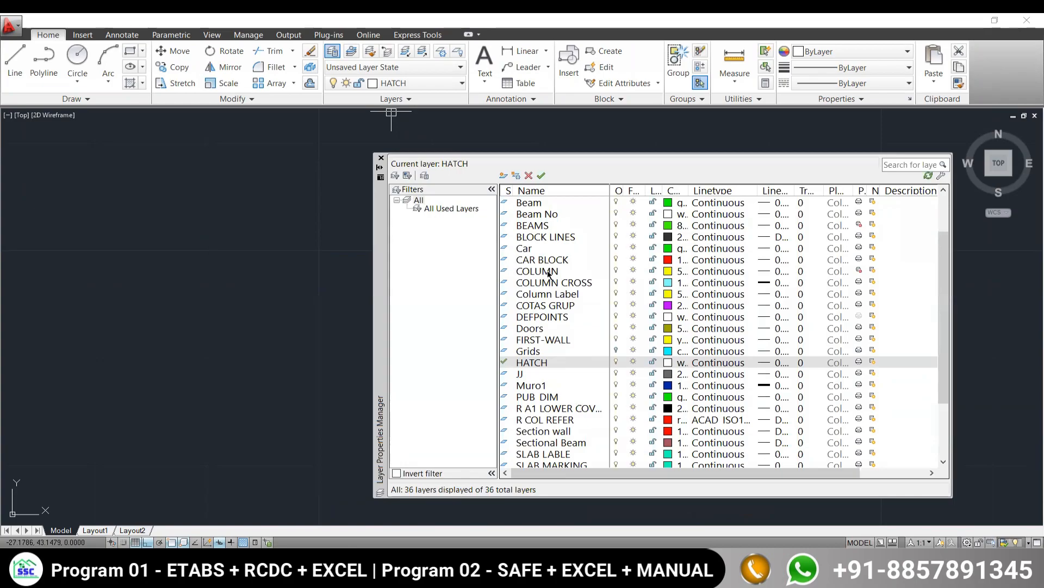
pyautogui.click(537, 272)
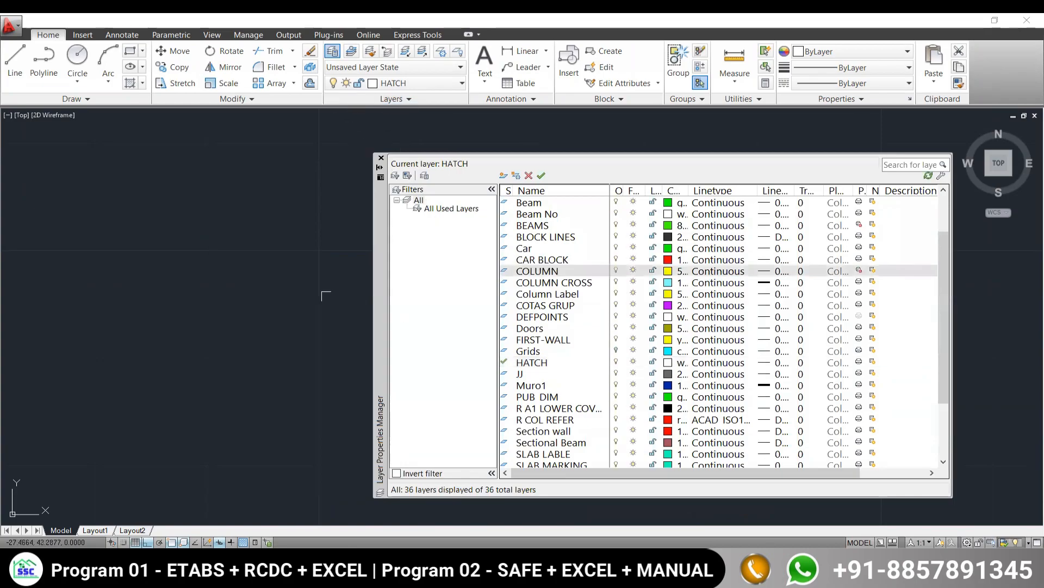
pyautogui.click(380, 158)
pyautogui.click(486, 266)
pyautogui.click(400, 433)
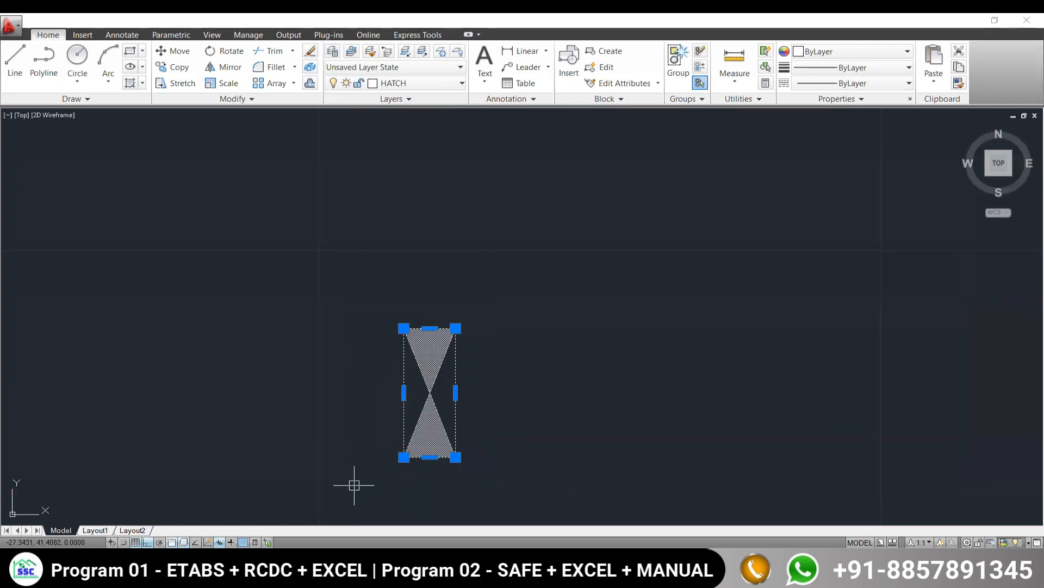
pyautogui.click(410, 83)
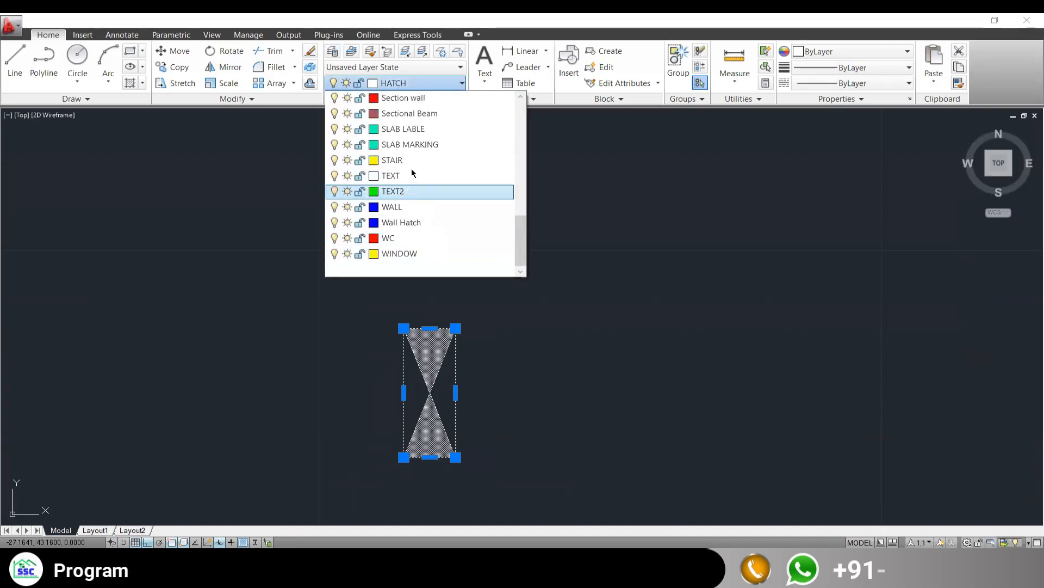
pyautogui.moveTo(520, 238); pyautogui.dragTo(523, 162)
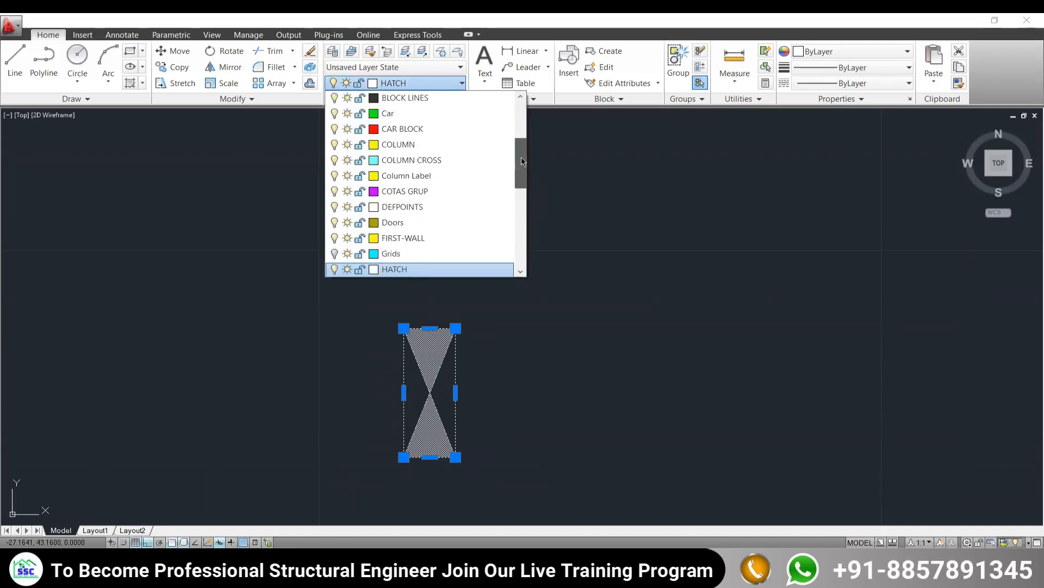
pyautogui.click(398, 144)
pyautogui.press('Escape')
# Copy the column symbol to the empty space just outside BEDROOM-02 of the 1st, 2nd, 3rd typical floor plan
pyautogui.scroll(-4, 548, 298)
pyautogui.moveTo(505, 252); pyautogui.dragTo(462, 201, button='middle')
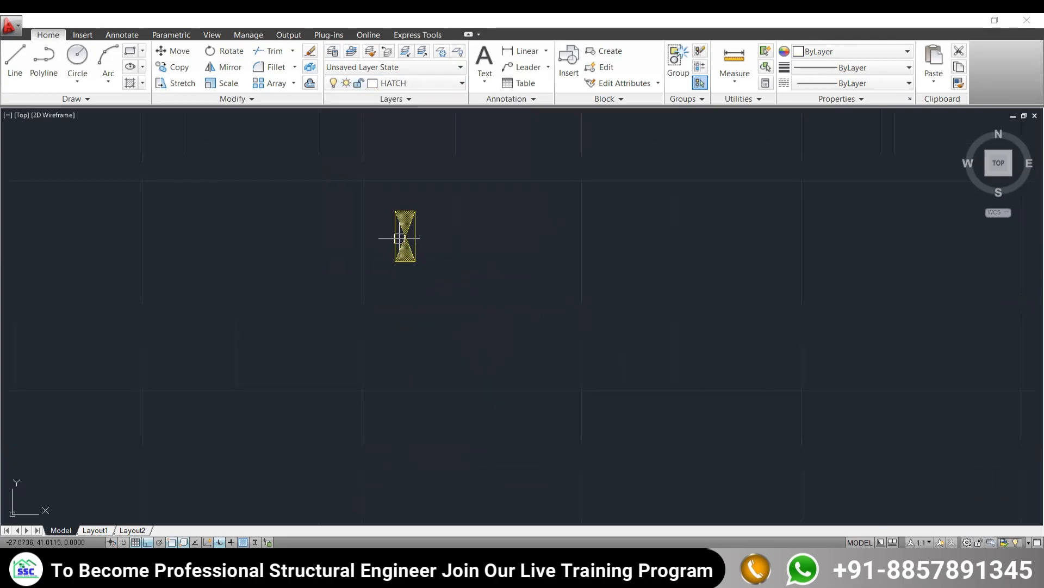
pyautogui.scroll(-6, 503, 255)
pyautogui.moveTo(503, 255)
pyautogui.mouseDown(button='middle')
pyautogui.moveTo(231, 300)
pyautogui.moveTo(316, 305)
pyautogui.moveTo(210, 256)
pyautogui.moveTo(113, 275)
pyautogui.moveTo(196, 268)
pyautogui.moveTo(220, 248)
pyautogui.mouseUp(button='middle')
pyautogui.click(113, 219)
pyautogui.click(214, 310)
pyautogui.write('c')
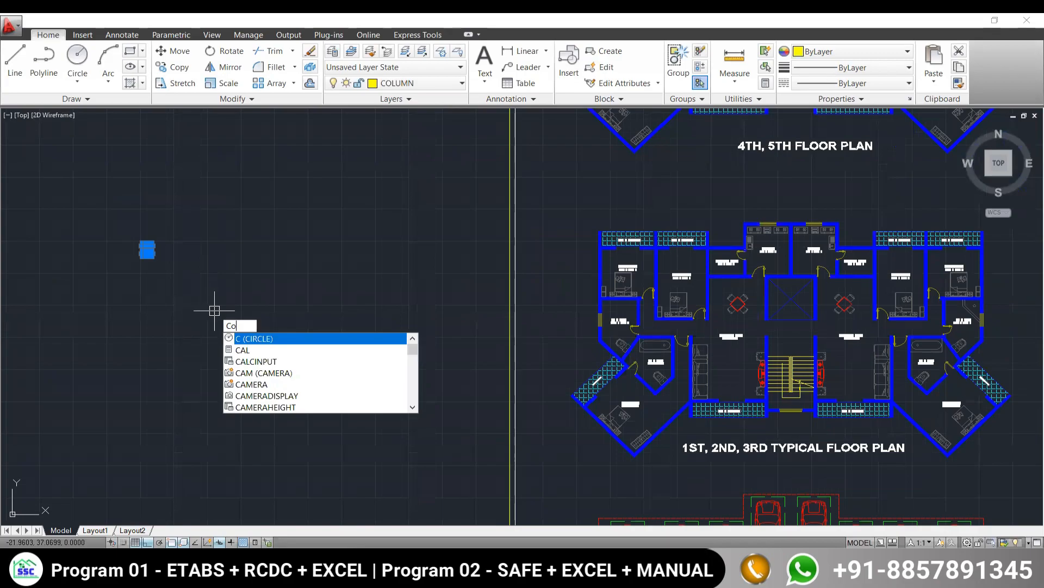
pyautogui.write('o')
pyautogui.press('Return')
pyautogui.scroll(3, 164, 231)
pyautogui.click(161, 230)
pyautogui.scroll(-6, 398, 288)
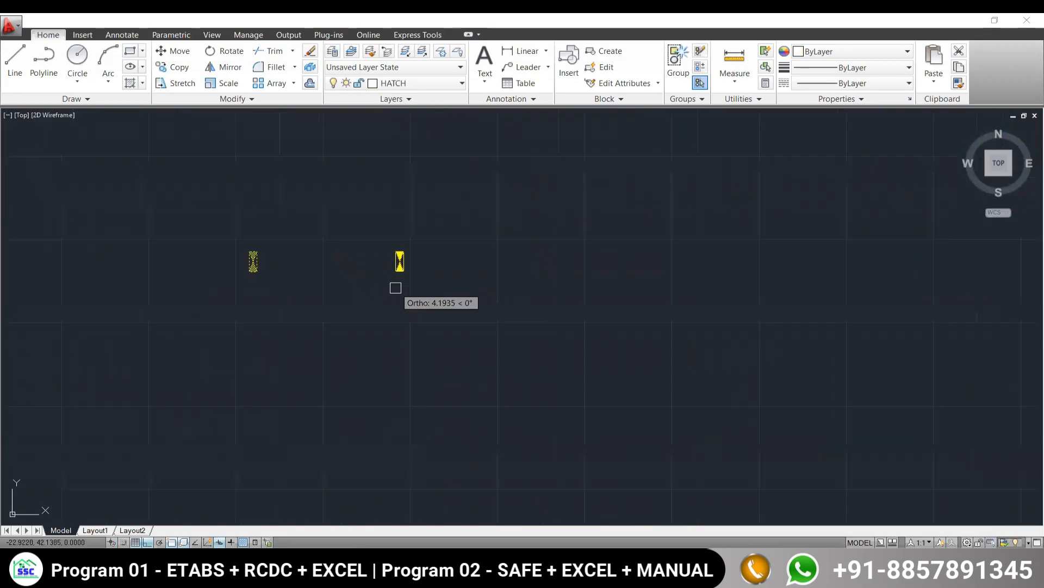
pyautogui.moveTo(585, 312); pyautogui.dragTo(323, 272, button='middle')
pyautogui.scroll(3, 473, 221)
pyautogui.scroll(4, 443, 250)
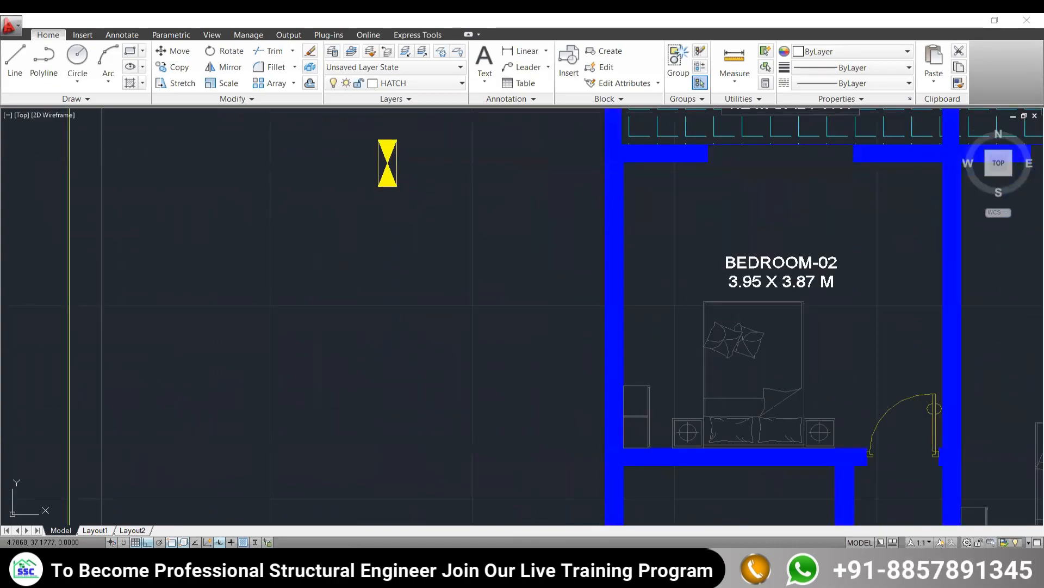
# Switch to STEPS FOR NEW PROJECT.pdf and read the Column Locations guidelines, highlighting their heading
pyautogui.hotkey('alt', 'Tab')
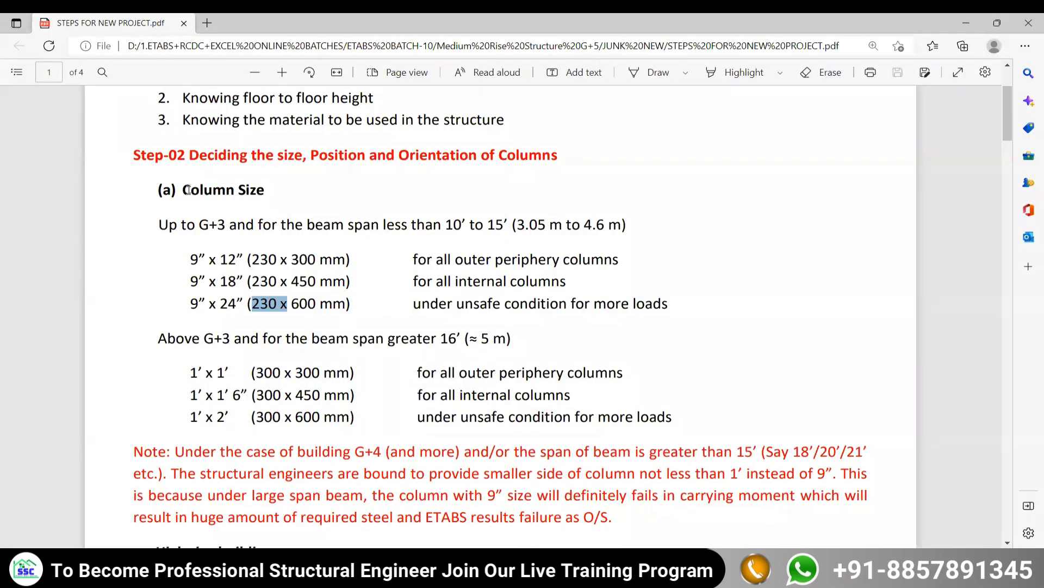
pyautogui.scroll(-4, 199, 212)
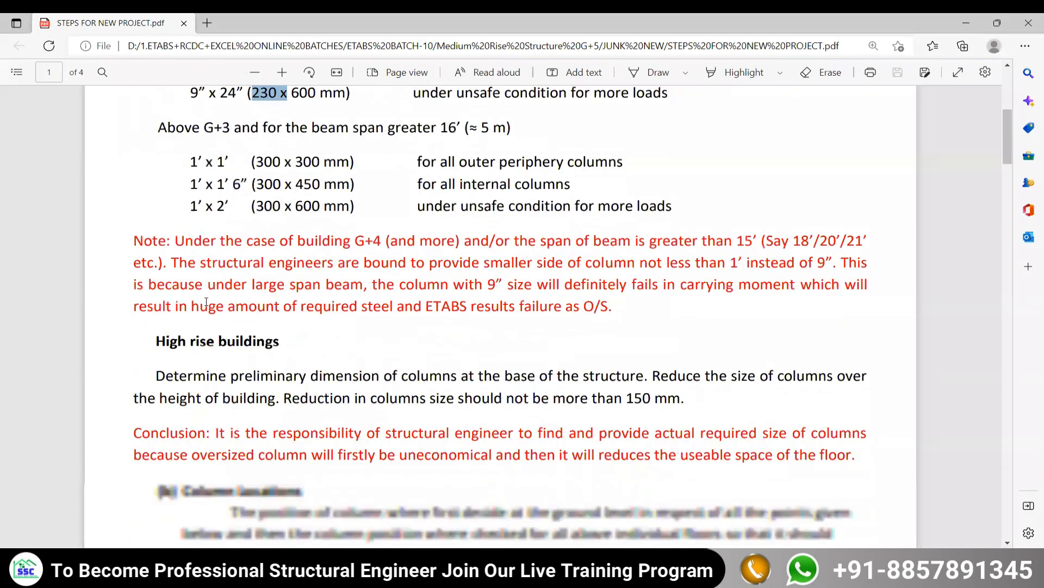
pyautogui.scroll(-4, 192, 258)
pyautogui.moveTo(182, 260); pyautogui.dragTo(298, 260)
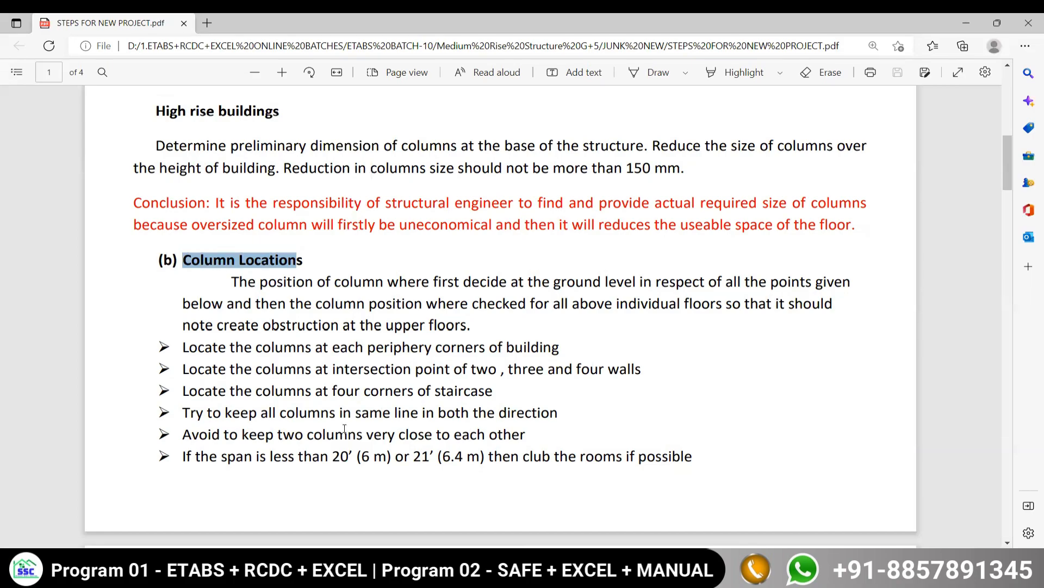
# Switch back to AutoCAD and sketch three stacked rectangles as on-screen floor outlines in blank space away from the floor plans
pyautogui.moveTo(322, 541)
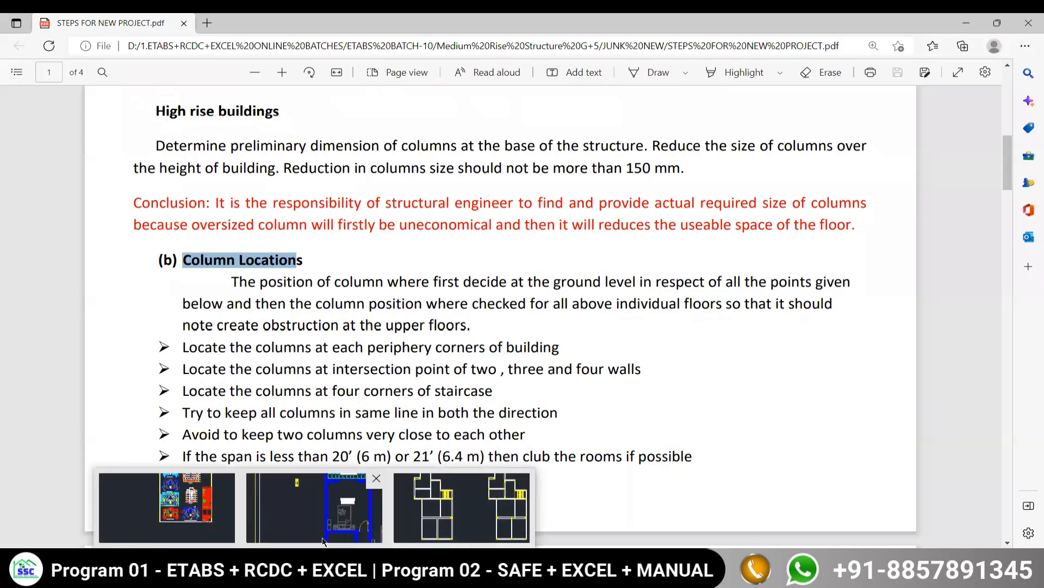
pyautogui.click(314, 507)
pyautogui.scroll(-5, 646, 285)
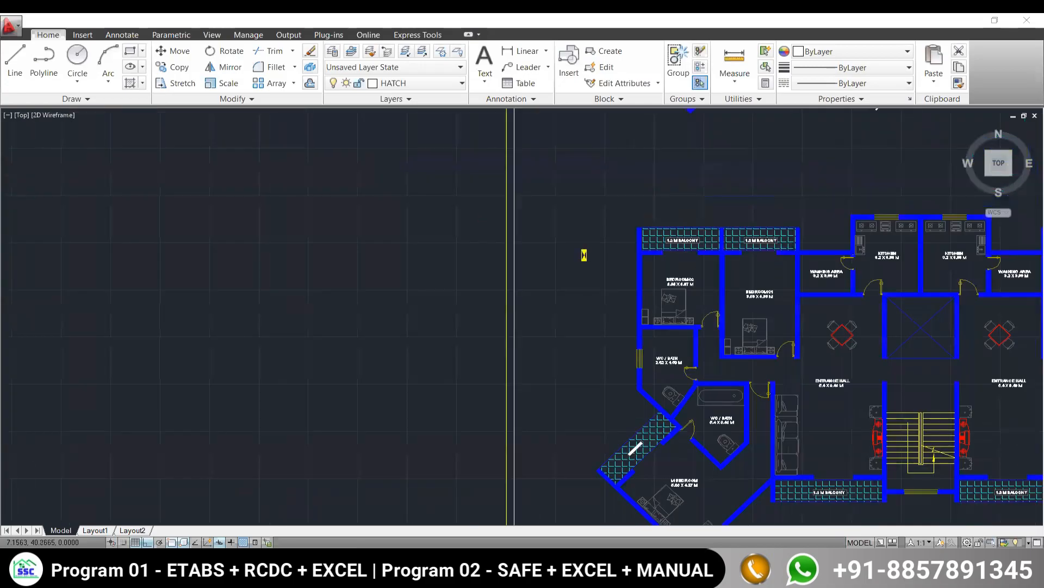
pyautogui.scroll(-8, 641, 272)
pyautogui.moveTo(429, 345)
pyautogui.mouseDown(button='middle')
pyautogui.moveTo(590, 217)
pyautogui.moveTo(702, 285)
pyautogui.mouseUp(button='middle')
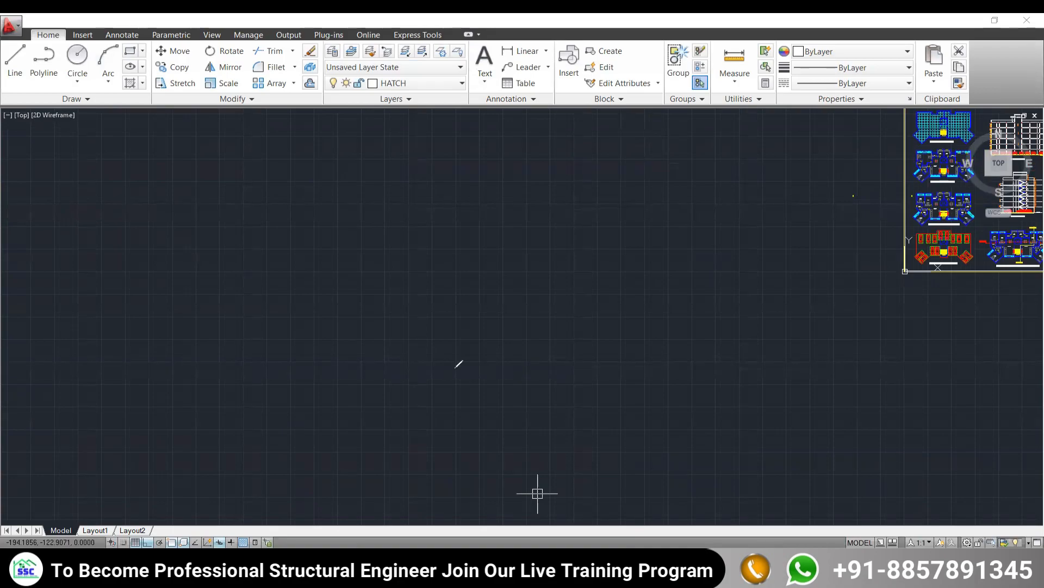
pyautogui.moveTo(628, 374)
pyautogui.mouseDown()
pyautogui.moveTo(615, 389)
pyautogui.moveTo(611, 379)
pyautogui.mouseUp()
pyautogui.moveTo(416, 258)
pyautogui.mouseDown()
pyautogui.moveTo(413, 286)
pyautogui.moveTo(606, 323)
pyautogui.moveTo(533, 242)
pyautogui.moveTo(426, 246)
pyautogui.mouseUp()
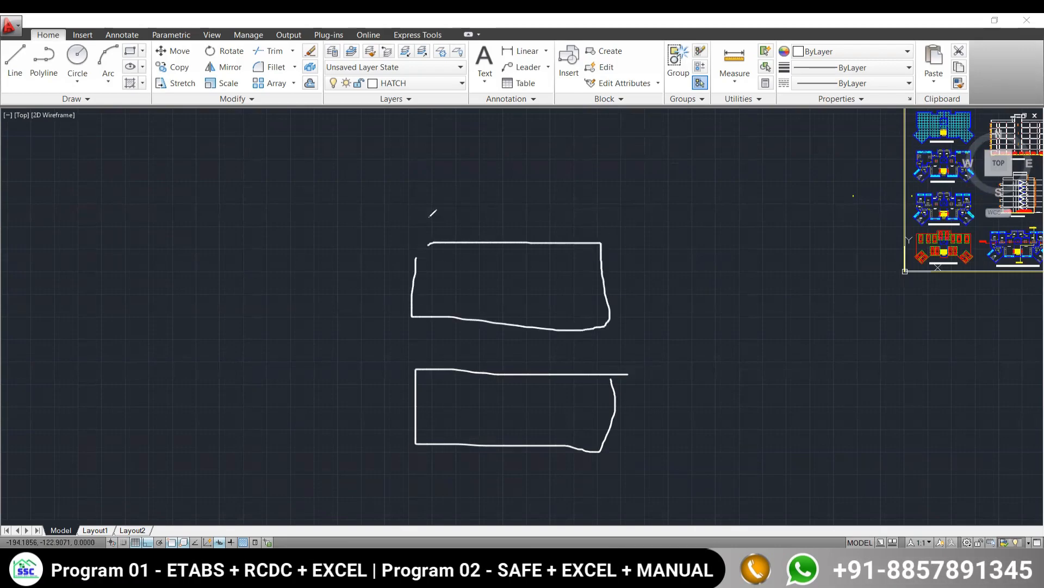
pyautogui.moveTo(422, 141)
pyautogui.mouseDown()
pyautogui.moveTo(579, 190)
pyautogui.moveTo(599, 139)
pyautogui.moveTo(433, 140)
pyautogui.mouseUp()
# Sketch partition walls inside the three floor outlines, with fewer walls on the uppermost one
pyautogui.moveTo(489, 374); pyautogui.dragTo(485, 442)
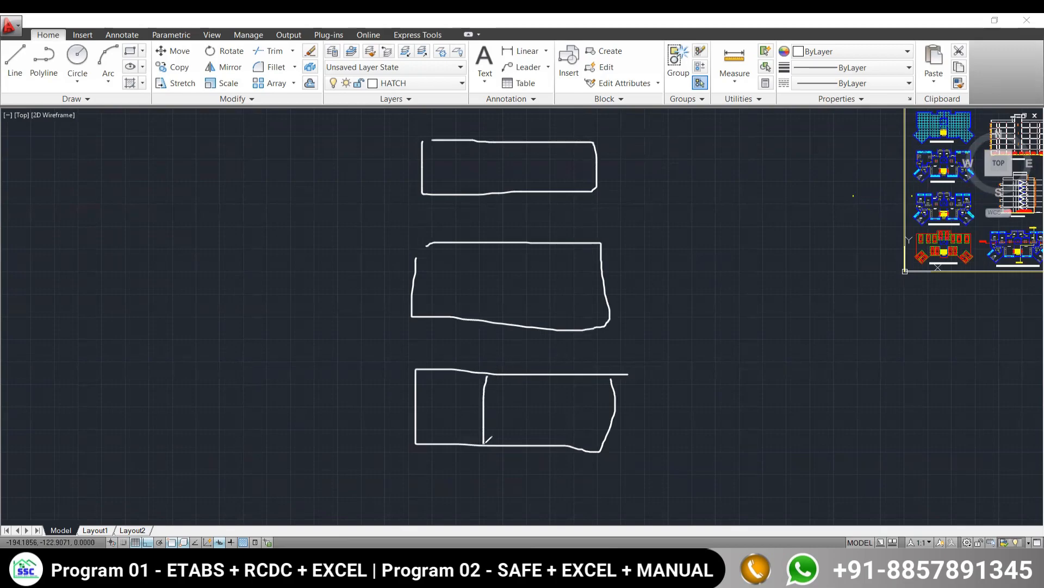
pyautogui.moveTo(409, 414)
pyautogui.mouseDown()
pyautogui.moveTo(482, 420)
pyautogui.moveTo(550, 400)
pyautogui.moveTo(547, 428)
pyautogui.mouseUp()
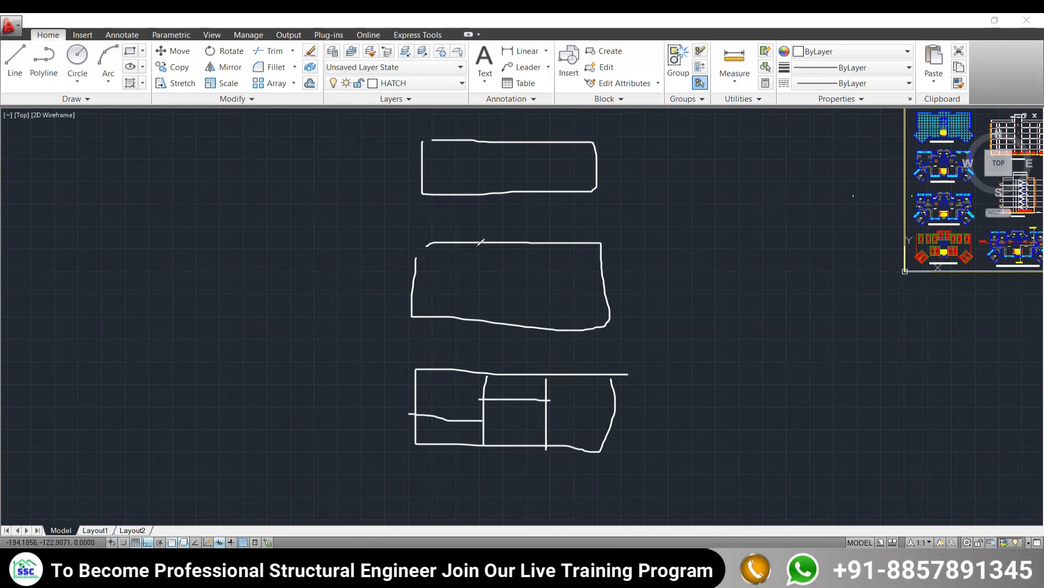
pyautogui.moveTo(474, 298); pyautogui.dragTo(473, 316)
pyautogui.moveTo(412, 297)
pyautogui.mouseDown()
pyautogui.moveTo(548, 279)
pyautogui.moveTo(545, 329)
pyautogui.mouseUp()
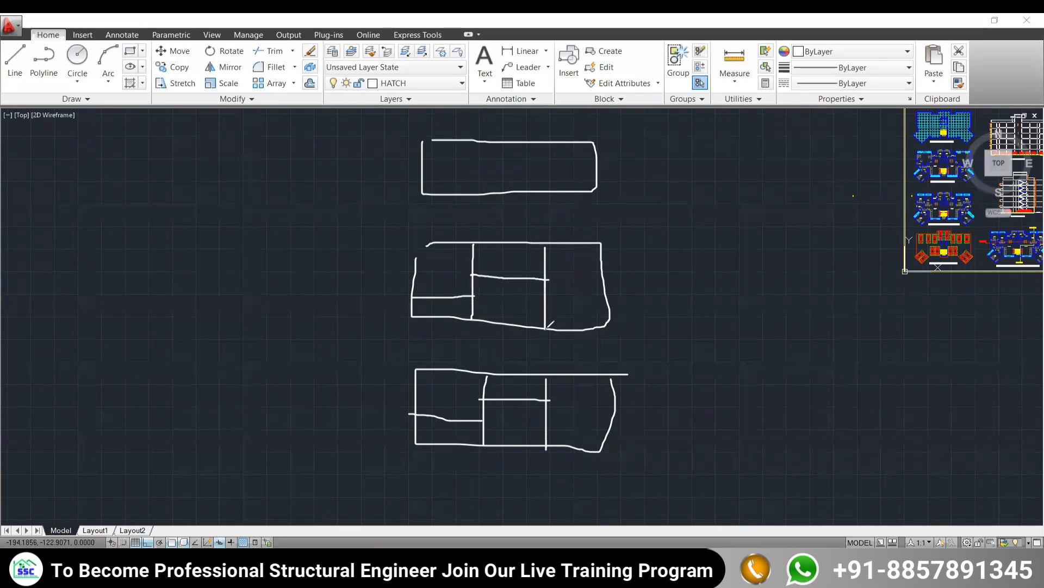
pyautogui.moveTo(480, 140); pyautogui.dragTo(479, 188)
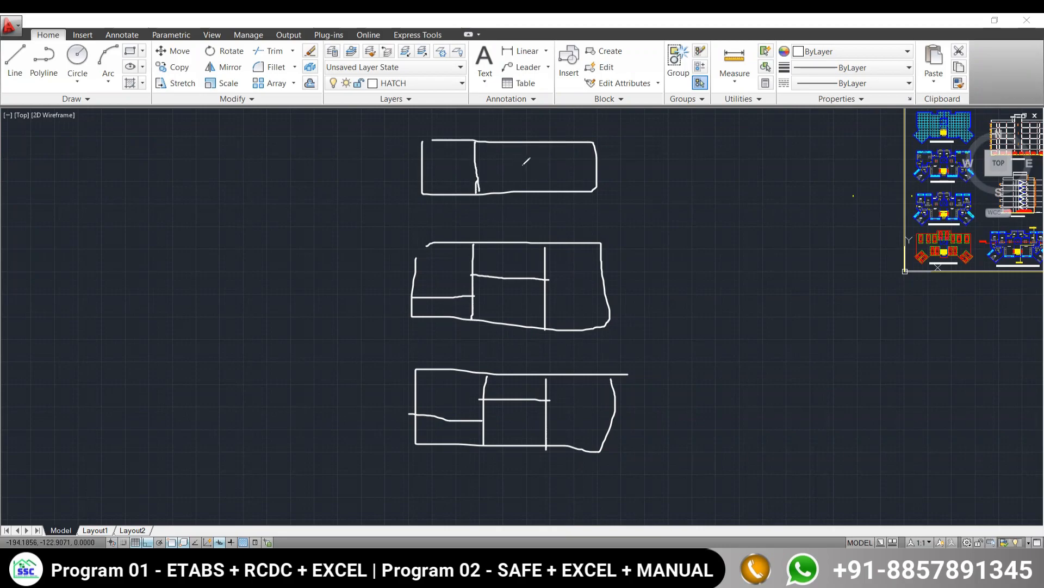
pyautogui.moveTo(478, 141); pyautogui.dragTo(482, 191)
pyautogui.moveTo(446, 175); pyautogui.dragTo(419, 180)
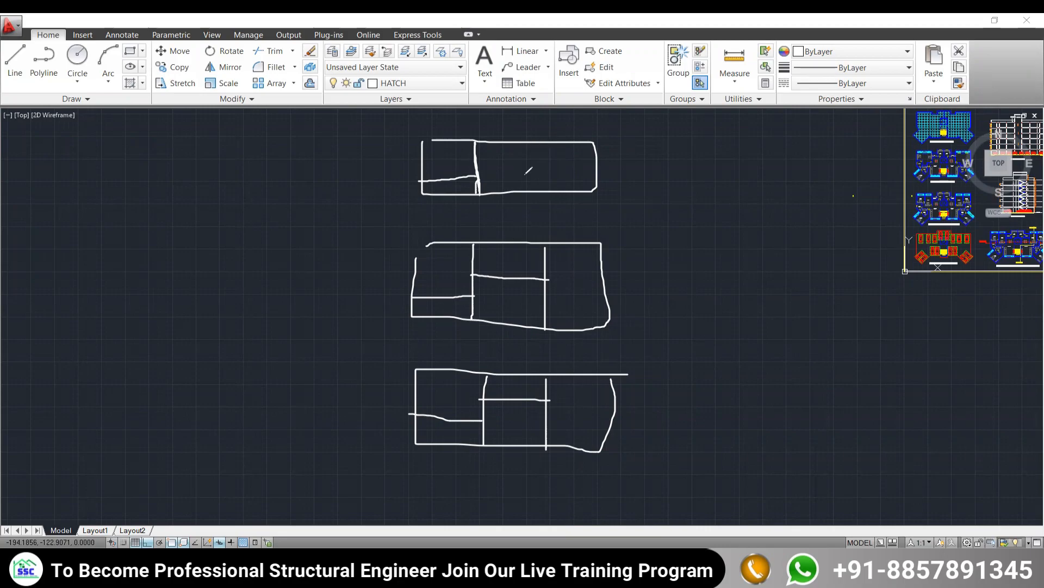
# Number the three sketched floors 1, 2 and 3 from the lowest to the uppermost
pyautogui.moveTo(640, 410); pyautogui.dragTo(652, 421)
pyautogui.moveTo(630, 281); pyautogui.dragTo(641, 293)
pyautogui.moveTo(621, 155); pyautogui.dragTo(610, 170)
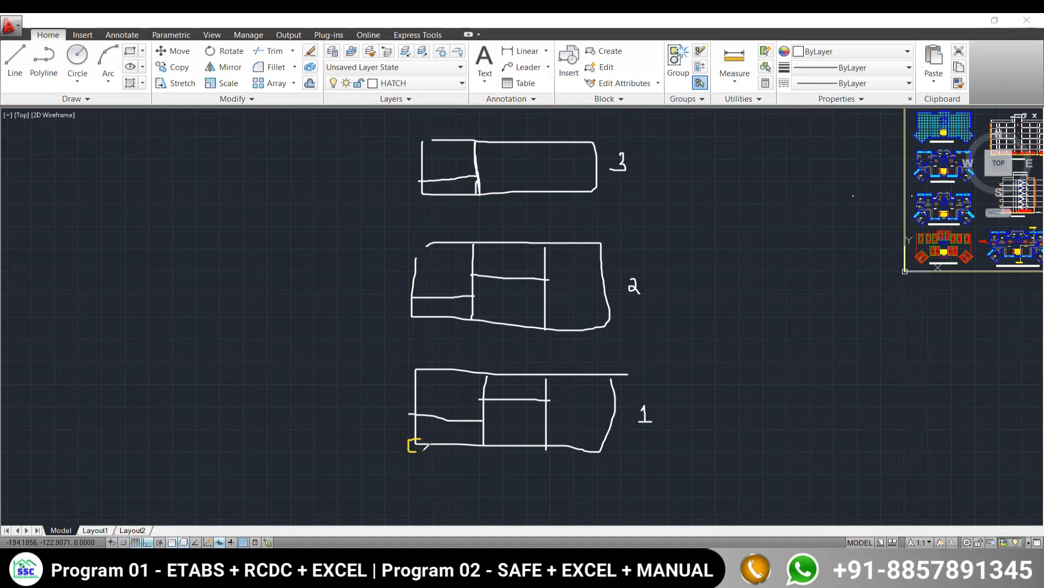
# Mark yellow column squares at the corners and wall junctions of the floor 1 sketch, and draw a tick beside it
pyautogui.moveTo(411, 363); pyautogui.dragTo(419, 370)
pyautogui.moveTo(482, 369)
pyautogui.mouseDown()
pyautogui.moveTo(492, 380)
pyautogui.moveTo(483, 370)
pyautogui.mouseUp()
pyautogui.moveTo(538, 400); pyautogui.dragTo(549, 409)
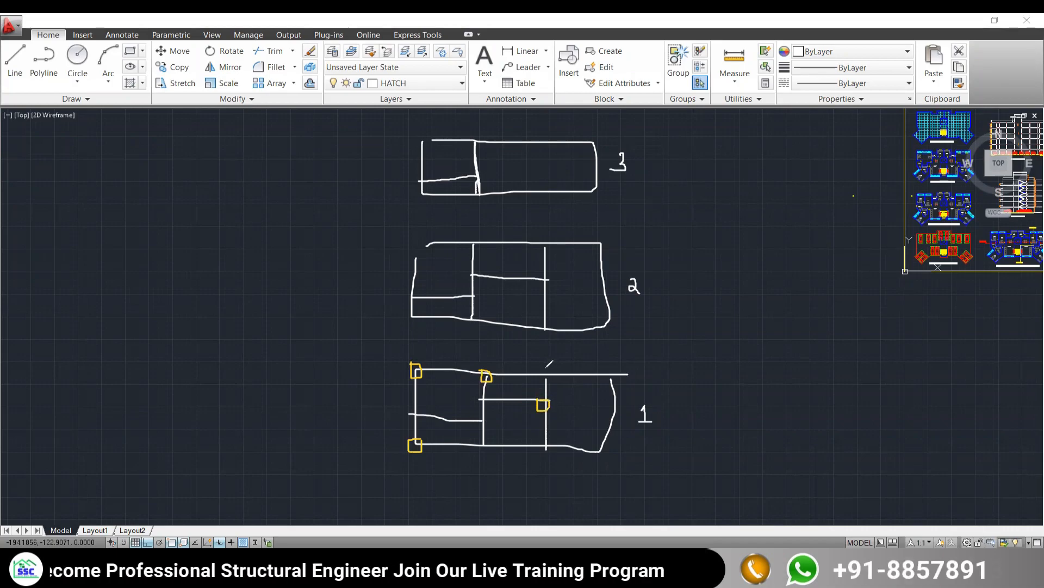
pyautogui.moveTo(543, 371)
pyautogui.mouseDown()
pyautogui.moveTo(615, 376)
pyautogui.moveTo(606, 461)
pyautogui.moveTo(611, 446)
pyautogui.moveTo(618, 462)
pyautogui.mouseUp()
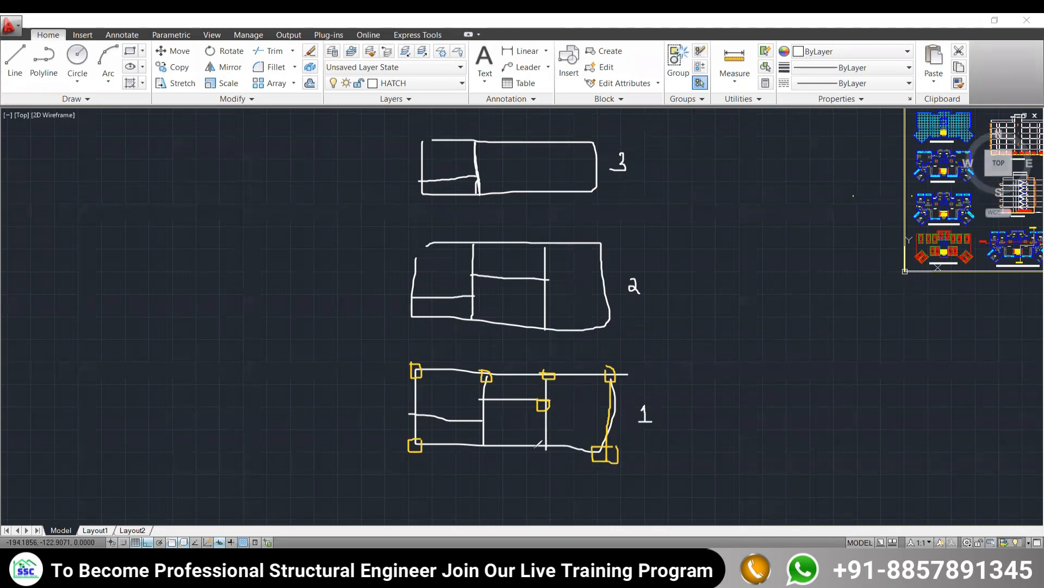
pyautogui.moveTo(542, 441); pyautogui.dragTo(556, 445)
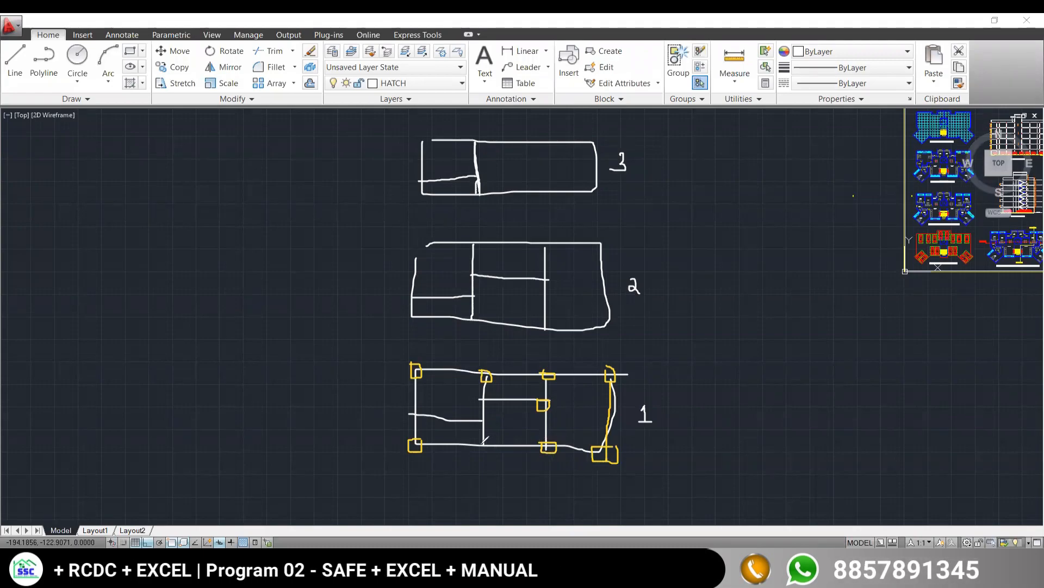
pyautogui.moveTo(474, 443)
pyautogui.mouseDown()
pyautogui.moveTo(479, 455)
pyautogui.moveTo(492, 441)
pyautogui.mouseUp()
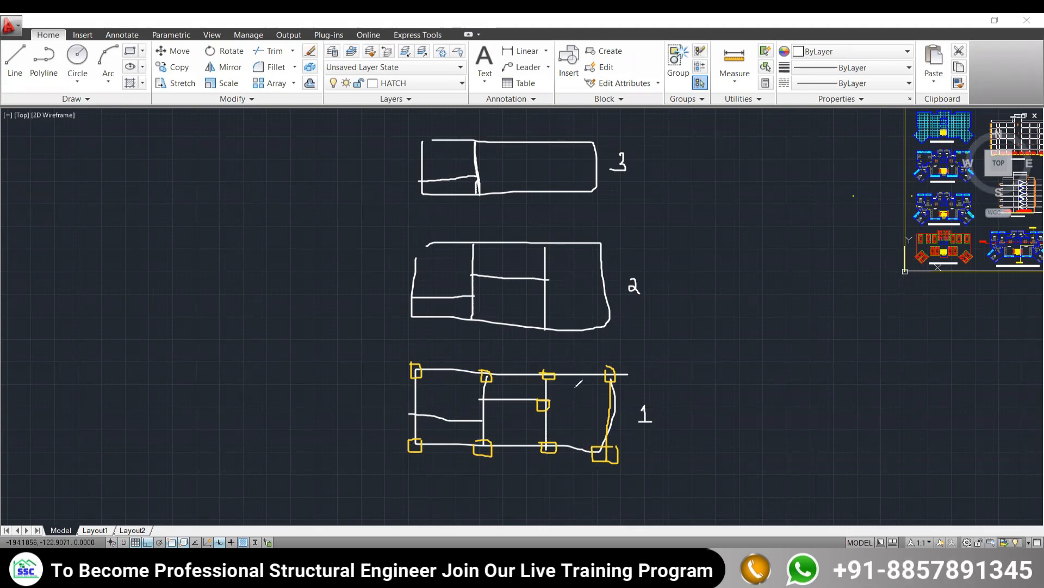
pyautogui.moveTo(679, 402); pyautogui.dragTo(775, 316)
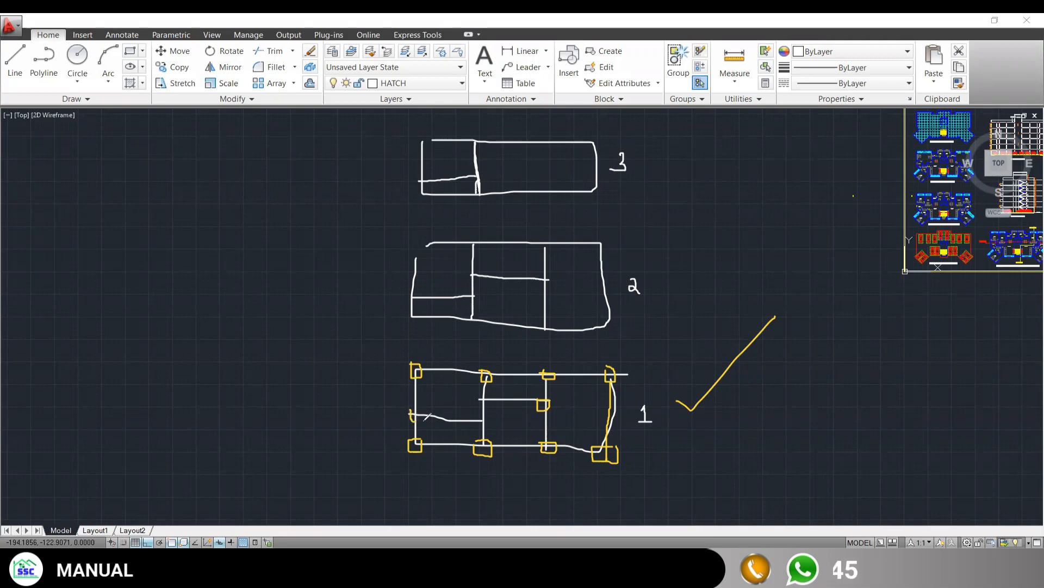
pyautogui.moveTo(415, 413); pyautogui.dragTo(412, 408)
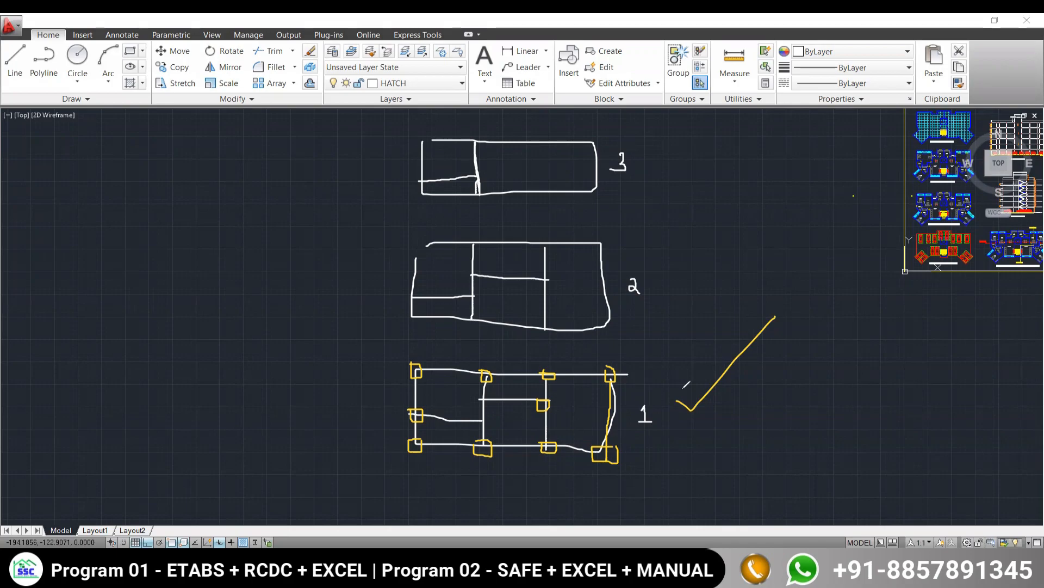
# Mark yellow column squares on the floor 2 sketch at the same corners and wall junctions as on floor 1
pyautogui.moveTo(592, 240)
pyautogui.mouseDown()
pyautogui.moveTo(594, 254)
pyautogui.moveTo(604, 231)
pyautogui.moveTo(595, 244)
pyautogui.mouseUp()
pyautogui.moveTo(603, 318)
pyautogui.mouseDown()
pyautogui.moveTo(607, 332)
pyautogui.moveTo(613, 324)
pyautogui.moveTo(604, 319)
pyautogui.mouseUp()
pyautogui.moveTo(533, 324)
pyautogui.mouseDown()
pyautogui.moveTo(550, 326)
pyautogui.moveTo(535, 325)
pyautogui.mouseUp()
pyautogui.moveTo(544, 278)
pyautogui.mouseDown()
pyautogui.moveTo(557, 288)
pyautogui.moveTo(543, 276)
pyautogui.mouseUp()
pyautogui.moveTo(539, 234)
pyautogui.mouseDown()
pyautogui.moveTo(559, 249)
pyautogui.moveTo(527, 238)
pyautogui.moveTo(471, 249)
pyautogui.moveTo(483, 249)
pyautogui.moveTo(471, 233)
pyautogui.mouseUp()
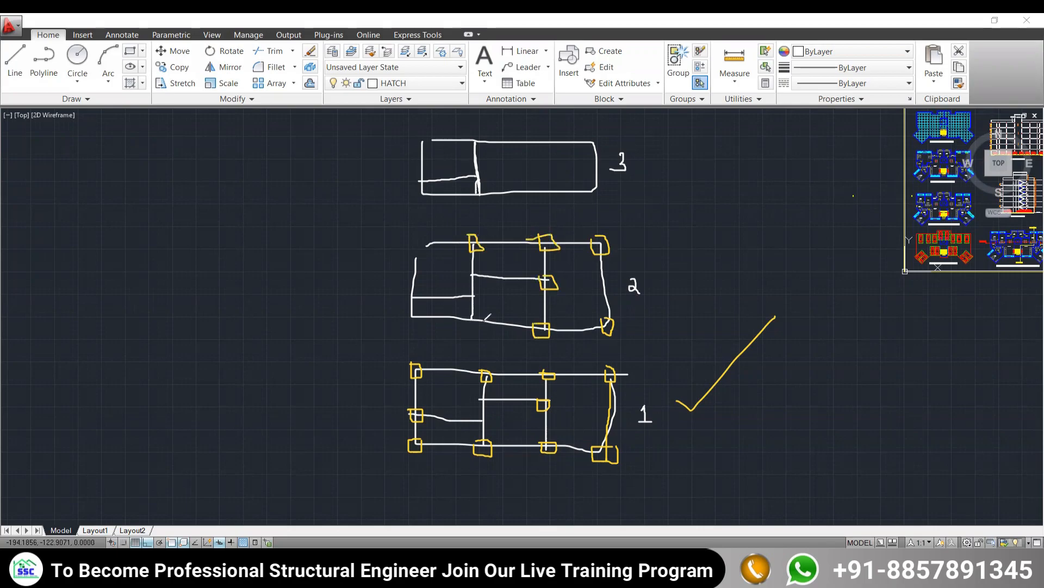
pyautogui.moveTo(468, 315)
pyautogui.mouseDown()
pyautogui.moveTo(476, 316)
pyautogui.moveTo(414, 322)
pyautogui.moveTo(404, 311)
pyautogui.mouseUp()
pyautogui.moveTo(414, 240)
pyautogui.mouseDown()
pyautogui.moveTo(411, 253)
pyautogui.moveTo(429, 252)
pyautogui.moveTo(412, 244)
pyautogui.mouseUp()
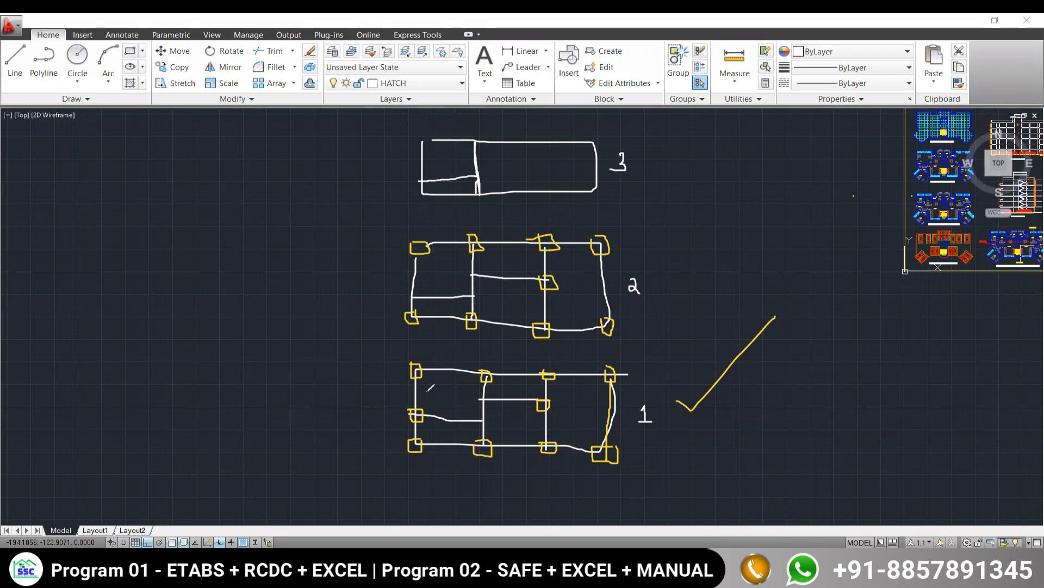
pyautogui.moveTo(409, 287)
pyautogui.mouseDown()
pyautogui.moveTo(418, 299)
pyautogui.moveTo(410, 289)
pyautogui.mouseUp()
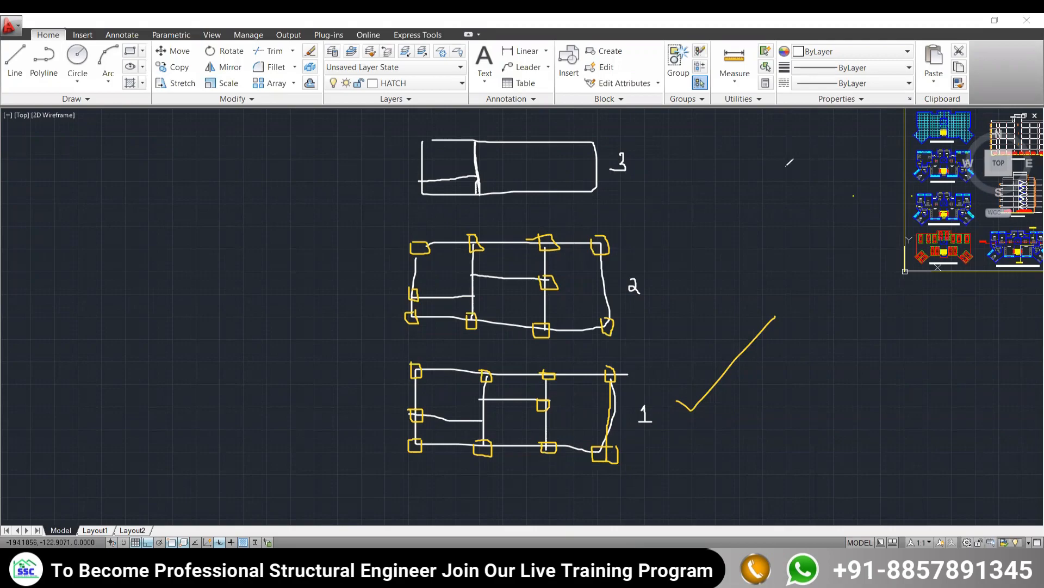
# Mark yellow column squares on the floor 3 sketch at the same positions as on the floors below, and erase the tick beside floor 1
pyautogui.moveTo(592, 188); pyautogui.dragTo(598, 187)
pyautogui.moveTo(589, 133); pyautogui.dragTo(597, 137)
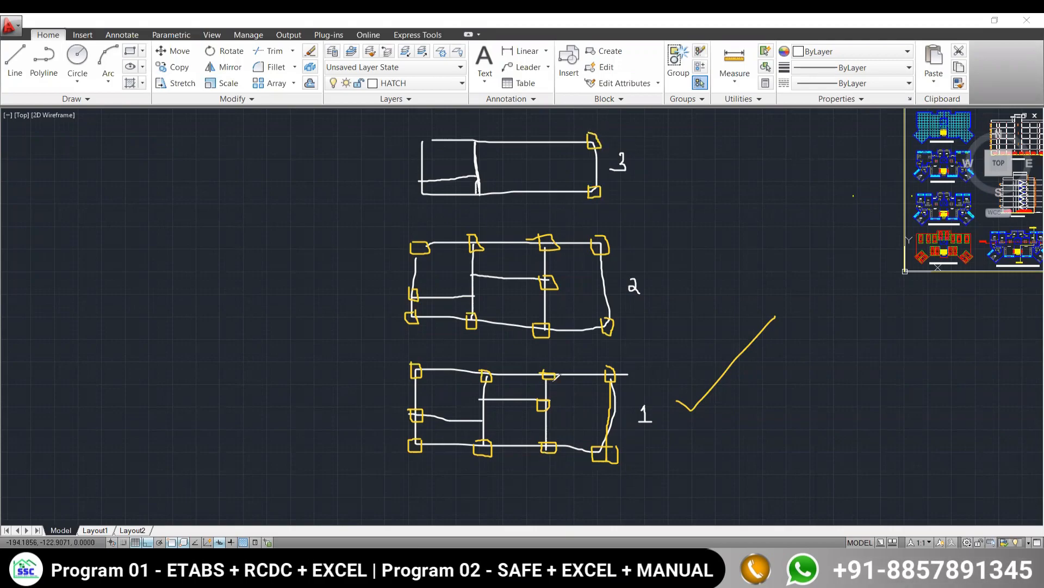
pyautogui.moveTo(540, 189)
pyautogui.mouseDown()
pyautogui.moveTo(551, 196)
pyautogui.moveTo(541, 189)
pyautogui.moveTo(550, 161)
pyautogui.mouseUp()
pyautogui.moveTo(541, 136)
pyautogui.mouseDown()
pyautogui.moveTo(541, 146)
pyautogui.moveTo(550, 139)
pyautogui.moveTo(541, 140)
pyautogui.mouseUp()
pyautogui.moveTo(470, 137)
pyautogui.mouseDown()
pyautogui.moveTo(479, 148)
pyautogui.moveTo(471, 137)
pyautogui.mouseUp()
pyautogui.moveTo(477, 185)
pyautogui.mouseDown()
pyautogui.moveTo(472, 196)
pyautogui.moveTo(484, 197)
pyautogui.moveTo(478, 188)
pyautogui.moveTo(419, 200)
pyautogui.moveTo(422, 173)
pyautogui.mouseUp()
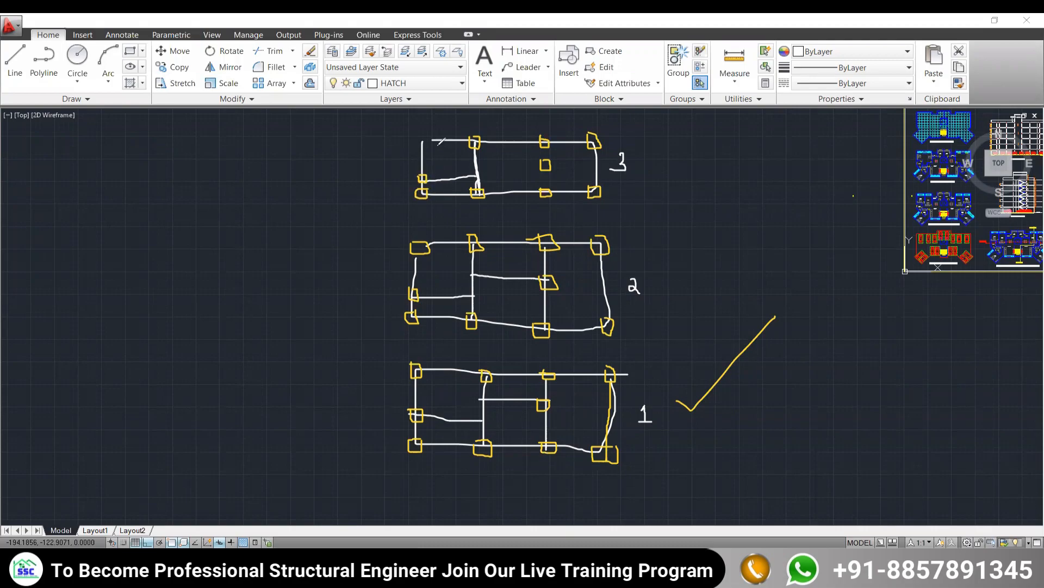
pyautogui.moveTo(422, 131)
pyautogui.mouseDown()
pyautogui.moveTo(418, 141)
pyautogui.moveTo(425, 129)
pyautogui.mouseUp()
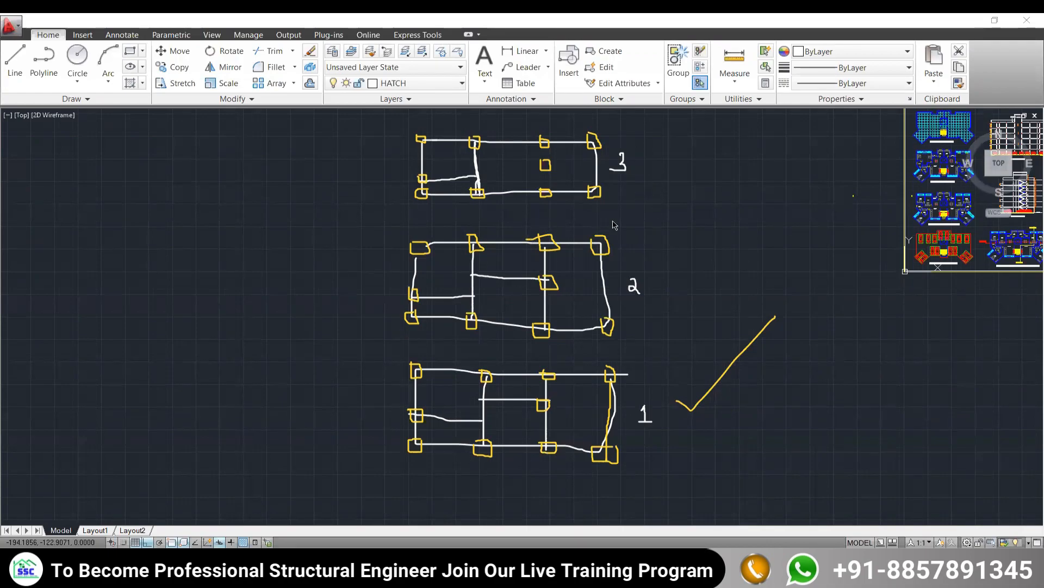
pyautogui.moveTo(780, 313); pyautogui.dragTo(746, 356)
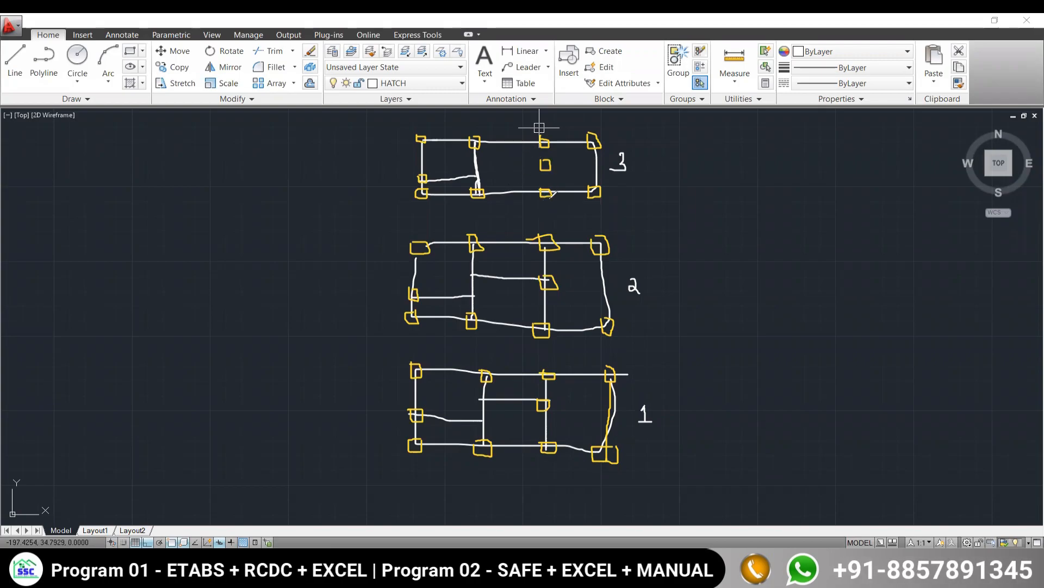
# Cross out the interior column square in the same bay of the floor 3, floor 2 and floor 1 sketches
pyautogui.moveTo(556, 156)
pyautogui.mouseDown()
pyautogui.moveTo(538, 174)
pyautogui.moveTo(552, 174)
pyautogui.mouseUp()
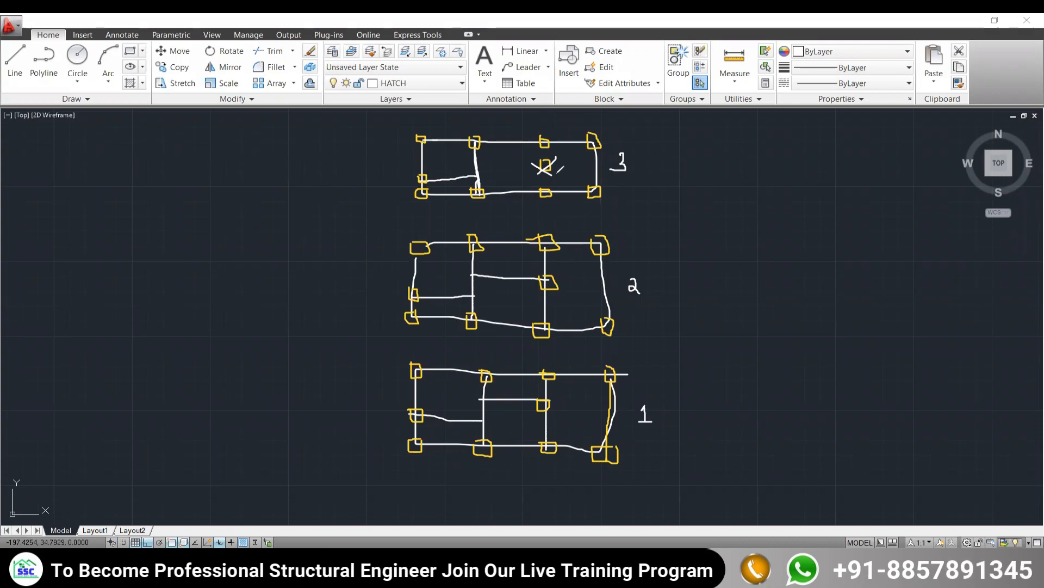
pyautogui.moveTo(551, 158); pyautogui.dragTo(531, 183)
pyautogui.moveTo(552, 269); pyautogui.dragTo(545, 292)
pyautogui.moveTo(538, 274); pyautogui.dragTo(555, 292)
pyautogui.moveTo(557, 398)
pyautogui.mouseDown()
pyautogui.moveTo(536, 425)
pyautogui.moveTo(554, 420)
pyautogui.mouseUp()
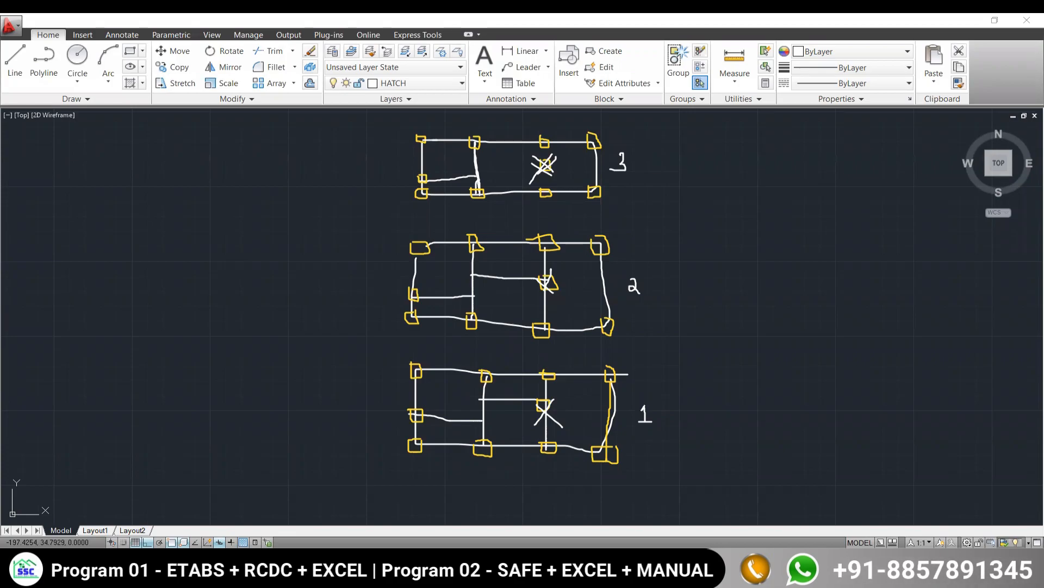
# Switch to the STEPS FOR NEW PROJECT PDF, clear the pen marks and select the line "Locate the columns at each periphery corners of building"
pyautogui.hotkey('alt', 'Tab')
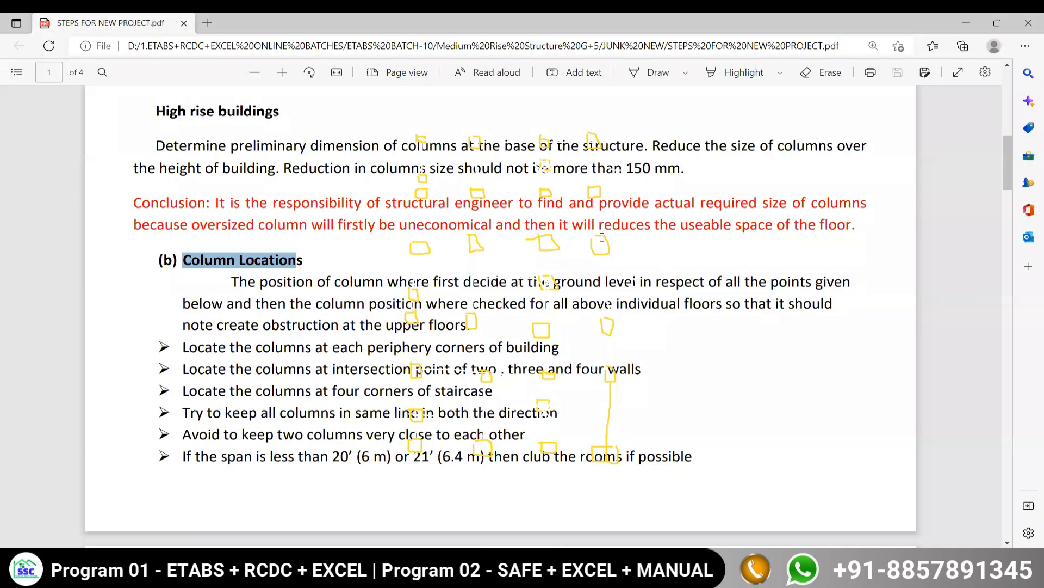
pyautogui.press('Escape')
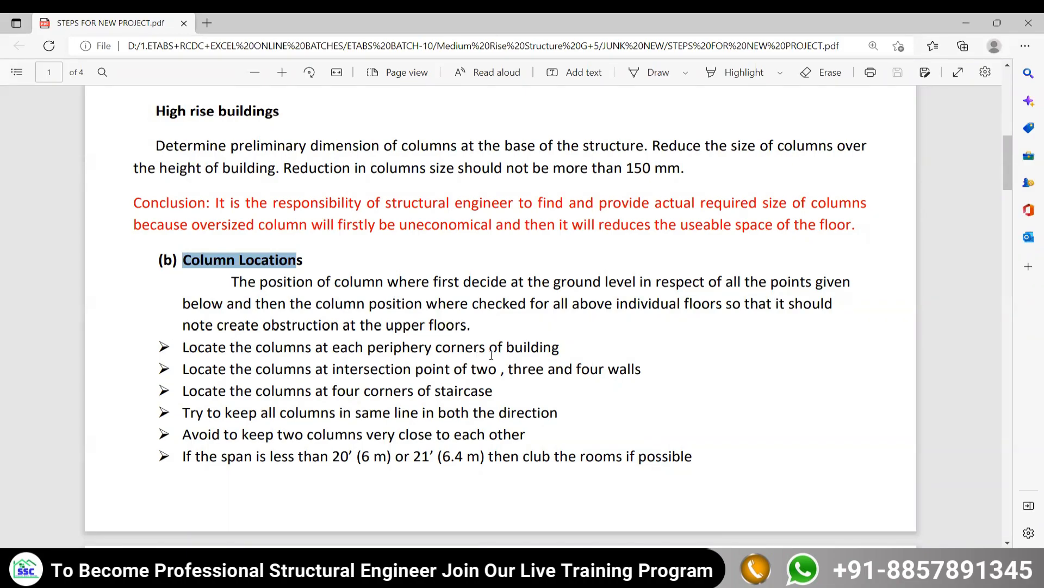
pyautogui.moveTo(562, 348); pyautogui.dragTo(180, 351)
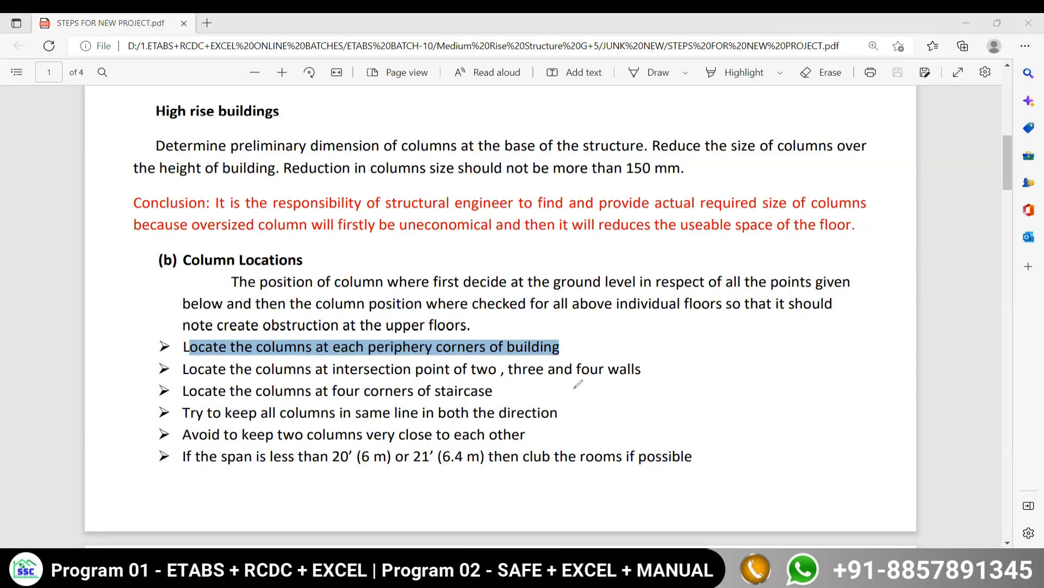
# Handwrite "/ Re-entrant Cor" after the periphery corners line and draw a tick above the end of that line
pyautogui.moveTo(574, 321)
pyautogui.mouseDown()
pyautogui.moveTo(560, 356)
pyautogui.moveTo(599, 350)
pyautogui.mouseUp()
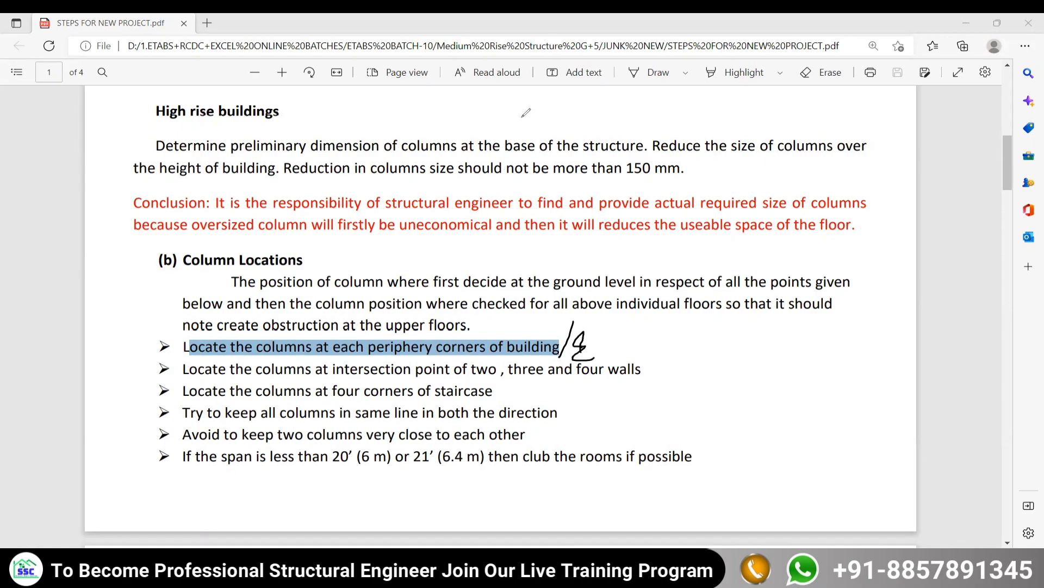
pyautogui.hotkey('ctrl', 'z')
pyautogui.moveTo(583, 338)
pyautogui.mouseDown()
pyautogui.moveTo(584, 361)
pyautogui.moveTo(601, 345)
pyautogui.moveTo(671, 346)
pyautogui.moveTo(685, 331)
pyautogui.moveTo(723, 349)
pyautogui.moveTo(753, 341)
pyautogui.mouseUp()
pyautogui.click(606, 344)
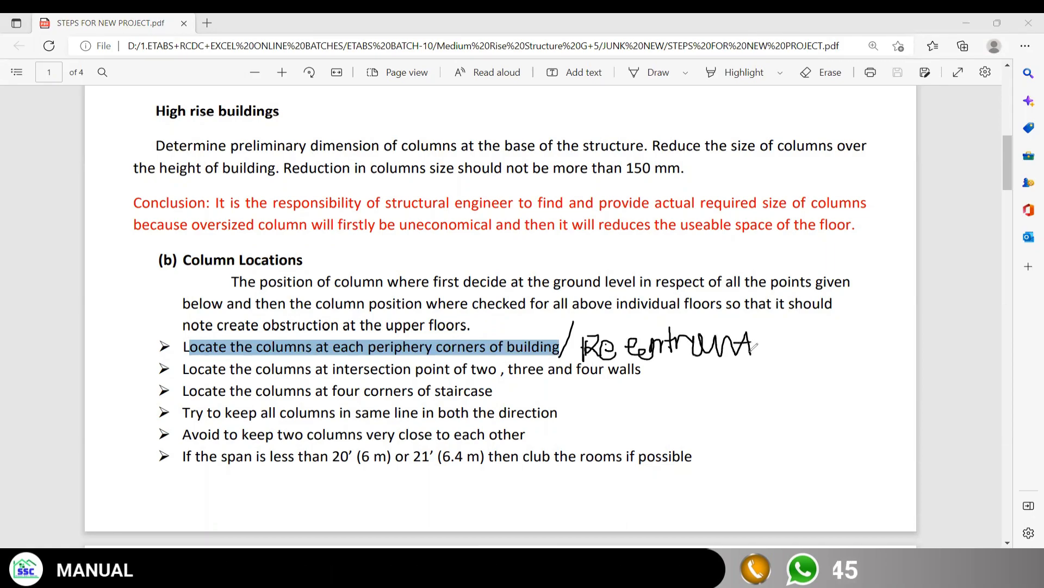
pyautogui.moveTo(614, 355); pyautogui.dragTo(626, 348)
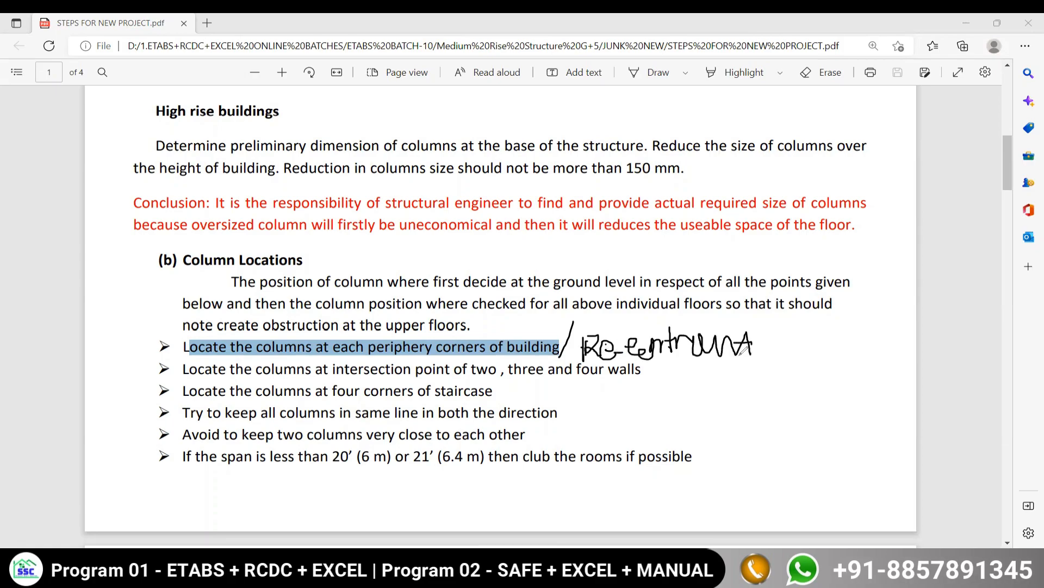
pyautogui.moveTo(814, 329)
pyautogui.mouseDown()
pyautogui.moveTo(838, 346)
pyautogui.moveTo(854, 334)
pyautogui.mouseUp()
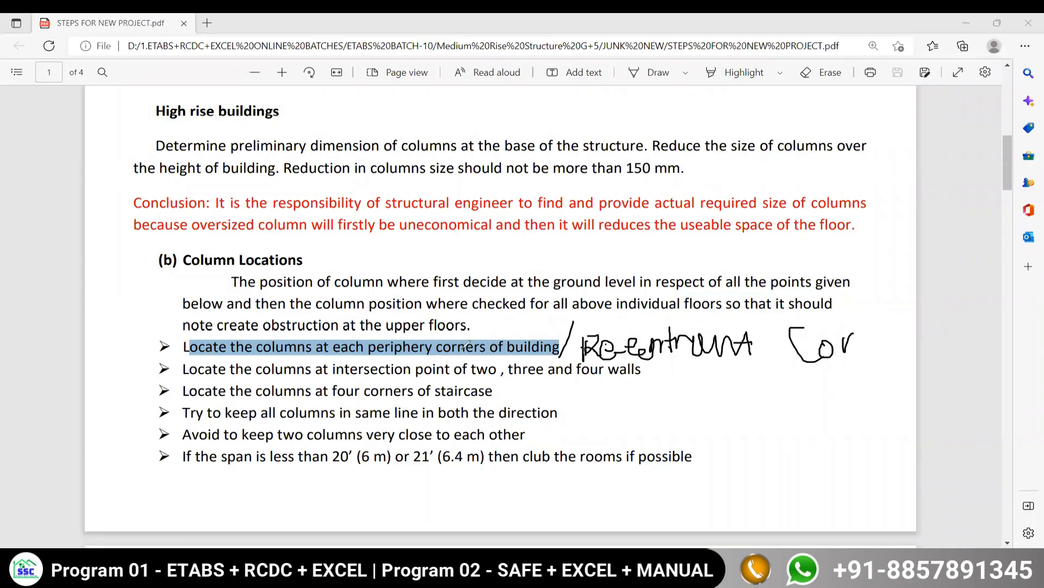
pyautogui.moveTo(499, 331); pyautogui.dragTo(567, 295)
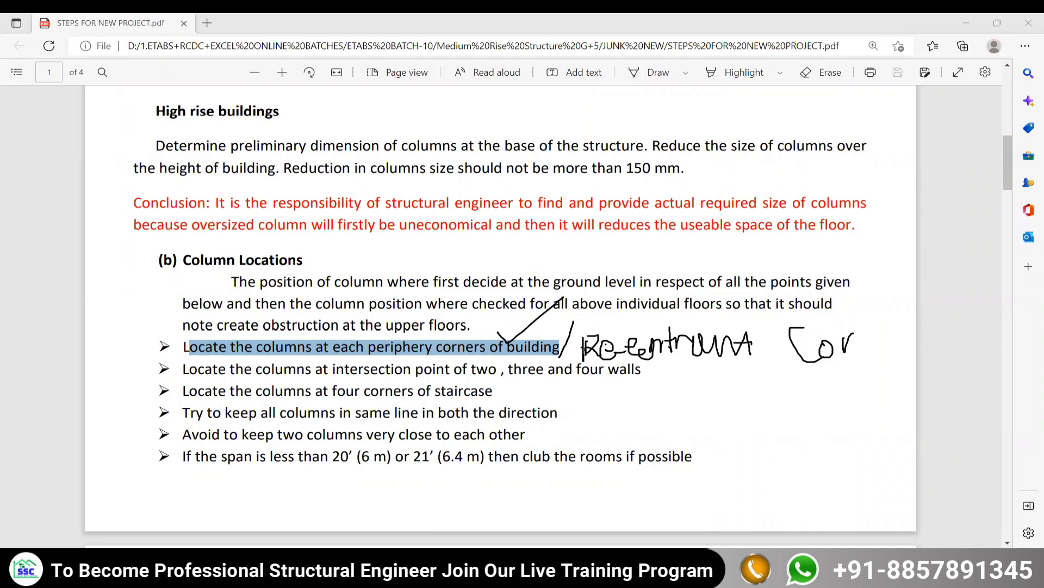
# Switch to the AutoCAD floor plans, clear the handwritten note and centre the plan that has fewer columns
pyautogui.hotkey('alt', 'Tab')
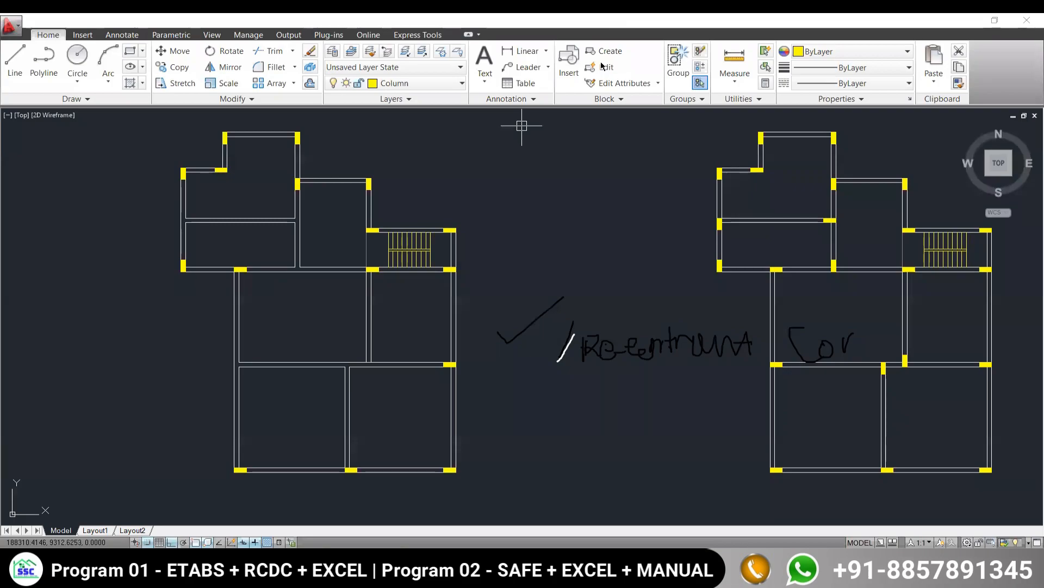
pyautogui.click(689, 120)
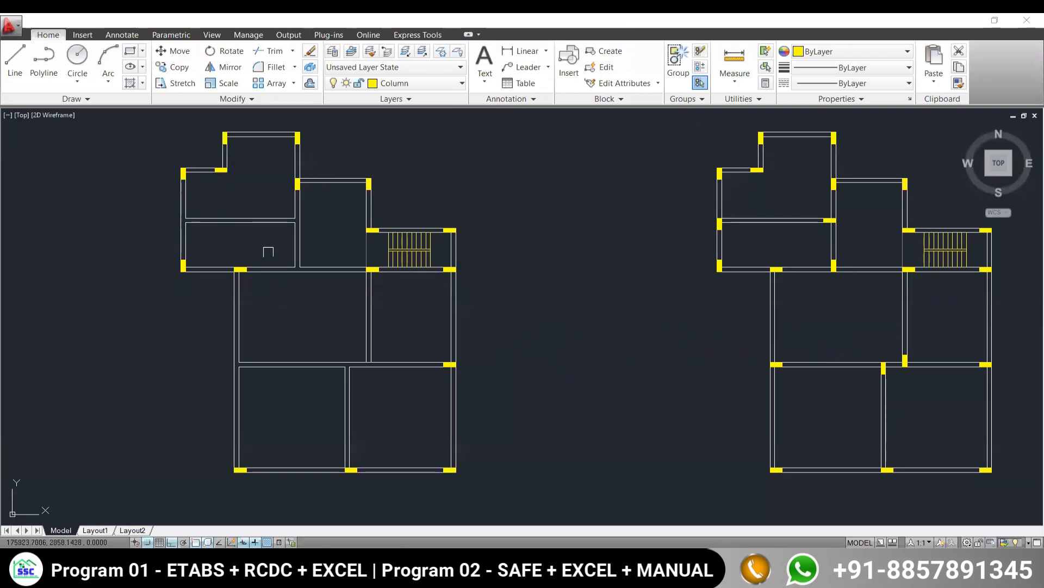
pyautogui.moveTo(285, 296); pyautogui.dragTo(413, 314, button='middle')
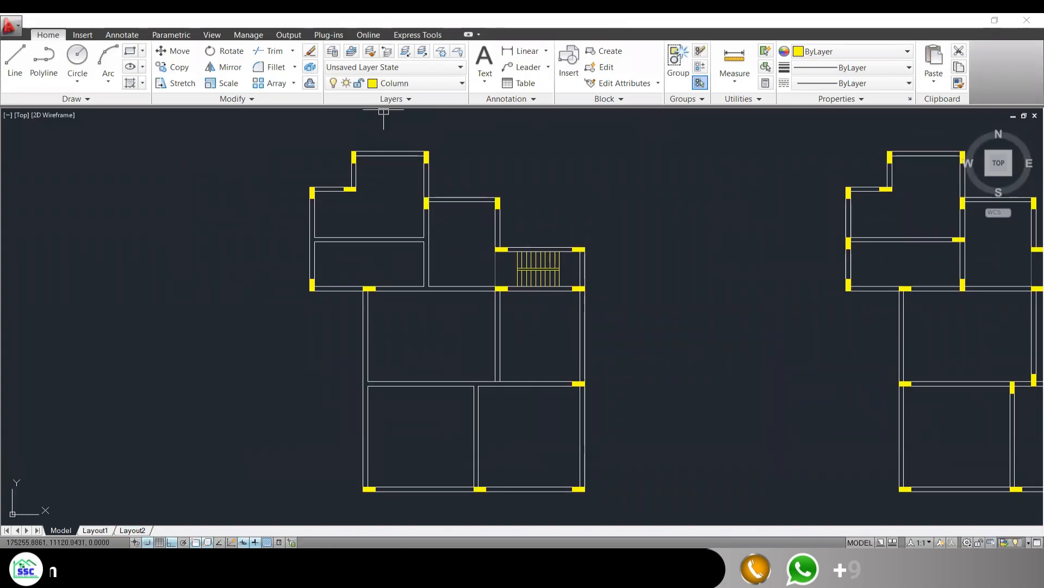
pyautogui.moveTo(495, 188)
pyautogui.mouseDown()
pyautogui.moveTo(513, 194)
pyautogui.moveTo(558, 168)
pyautogui.mouseUp()
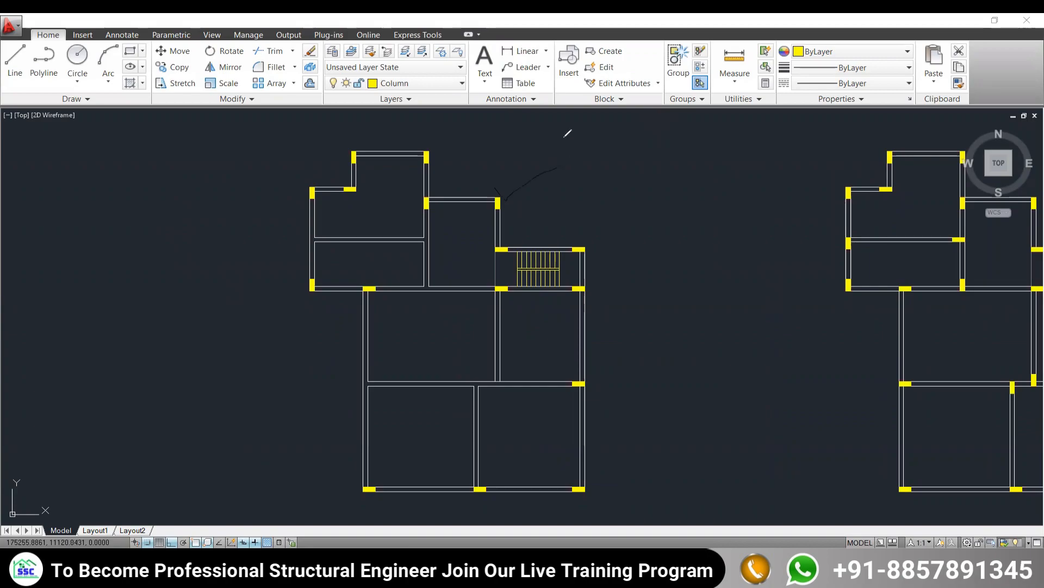
pyautogui.moveTo(500, 204); pyautogui.dragTo(608, 156)
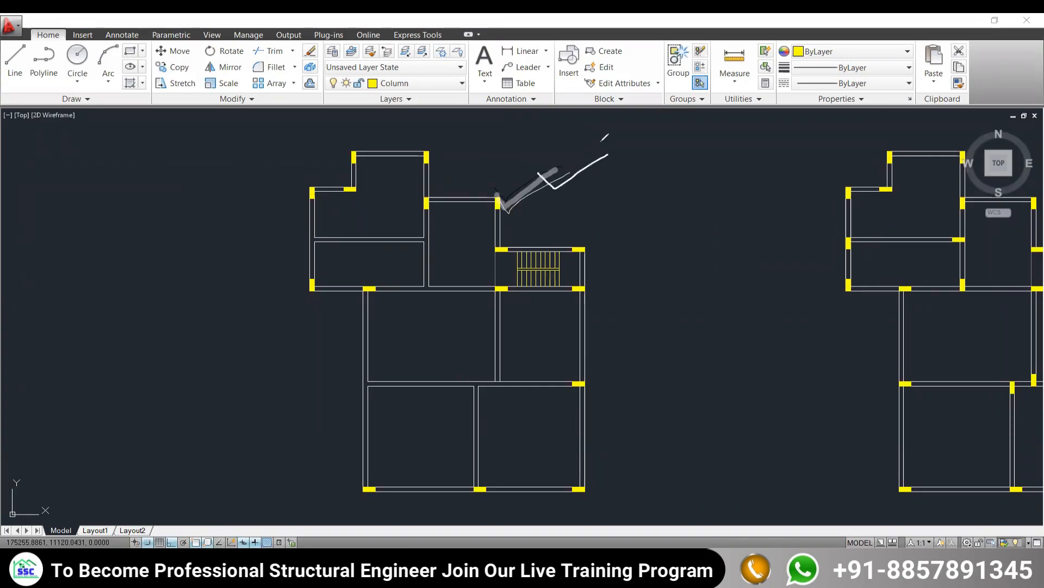
pyautogui.press('Delete')
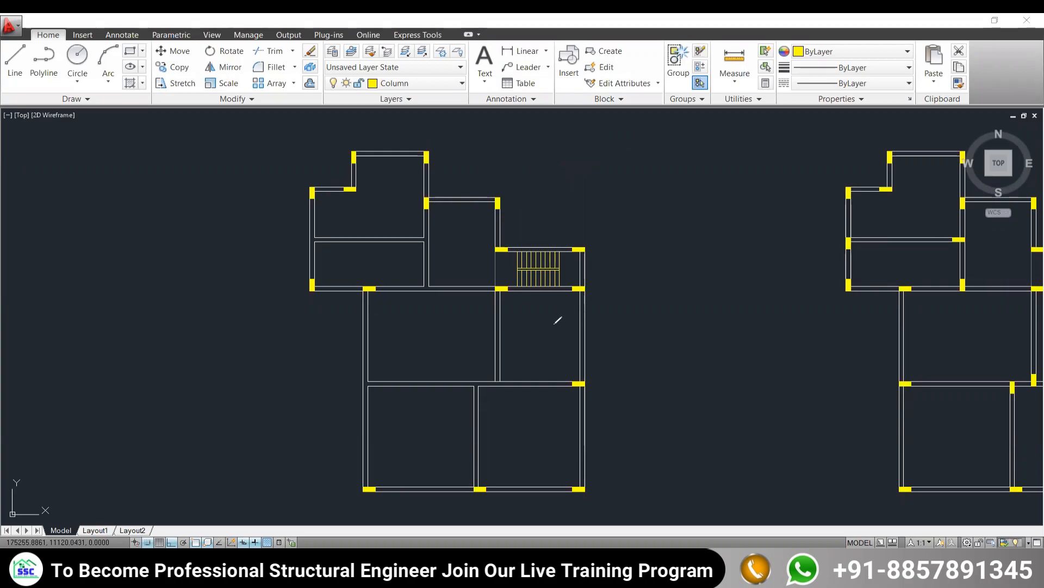
# Circle the plan's lower-right corner column, and sketch a ticked rectangle with column squares at its four corners between the two plans
pyautogui.moveTo(586, 470)
pyautogui.mouseDown()
pyautogui.moveTo(577, 492)
pyautogui.moveTo(606, 471)
pyautogui.mouseUp()
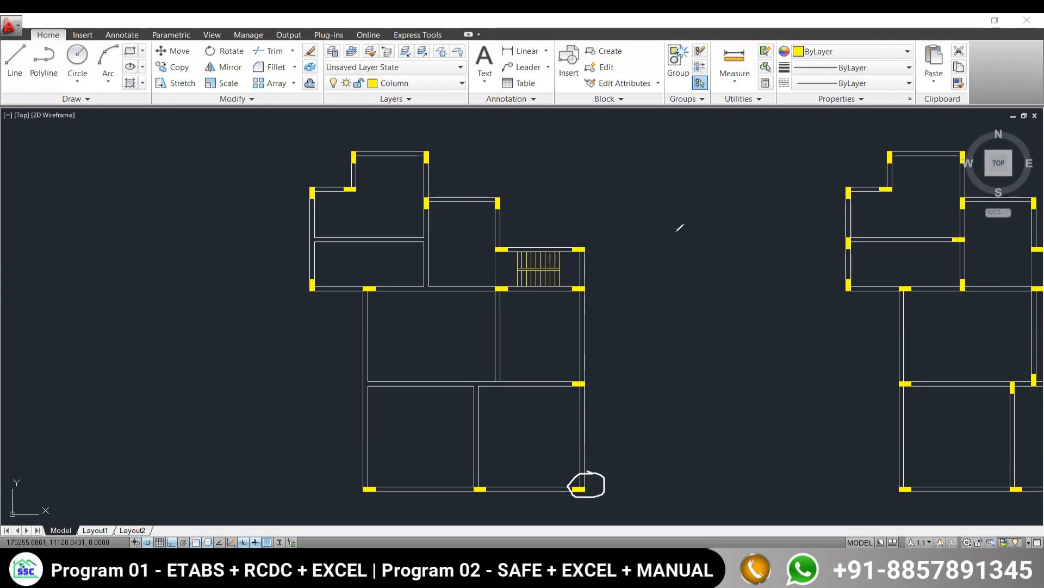
pyautogui.moveTo(790, 263)
pyautogui.mouseDown()
pyautogui.moveTo(687, 264)
pyautogui.moveTo(687, 338)
pyautogui.mouseUp()
pyautogui.moveTo(789, 263)
pyautogui.mouseDown()
pyautogui.moveTo(789, 339)
pyautogui.moveTo(688, 338)
pyautogui.mouseUp()
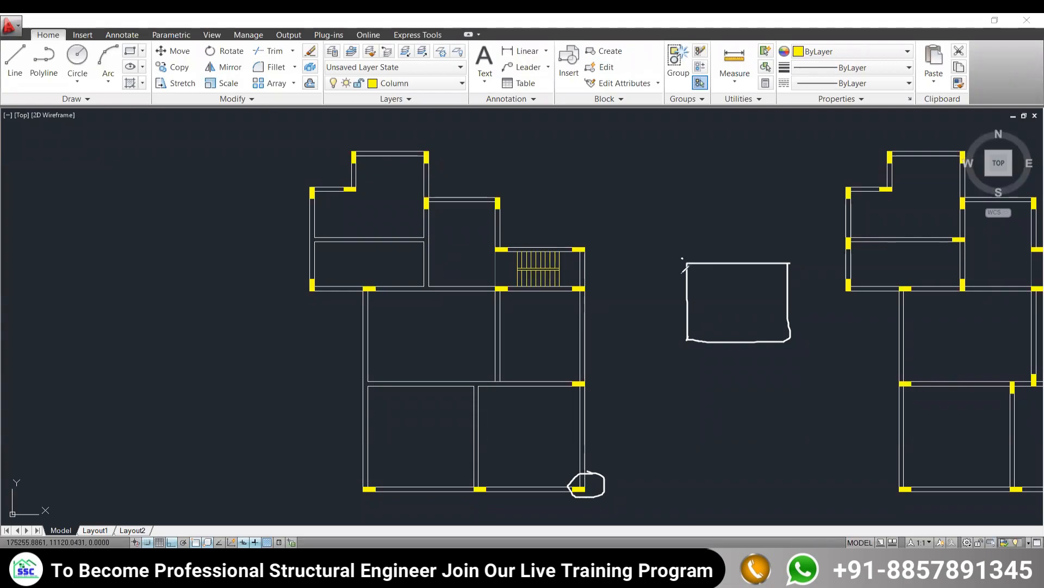
pyautogui.moveTo(681, 260); pyautogui.dragTo(689, 262)
pyautogui.moveTo(784, 259)
pyautogui.mouseDown()
pyautogui.moveTo(788, 267)
pyautogui.moveTo(787, 258)
pyautogui.mouseUp()
pyautogui.moveTo(783, 336); pyautogui.dragTo(791, 332)
pyautogui.moveTo(691, 333)
pyautogui.mouseDown()
pyautogui.moveTo(687, 352)
pyautogui.moveTo(693, 333)
pyautogui.mouseUp()
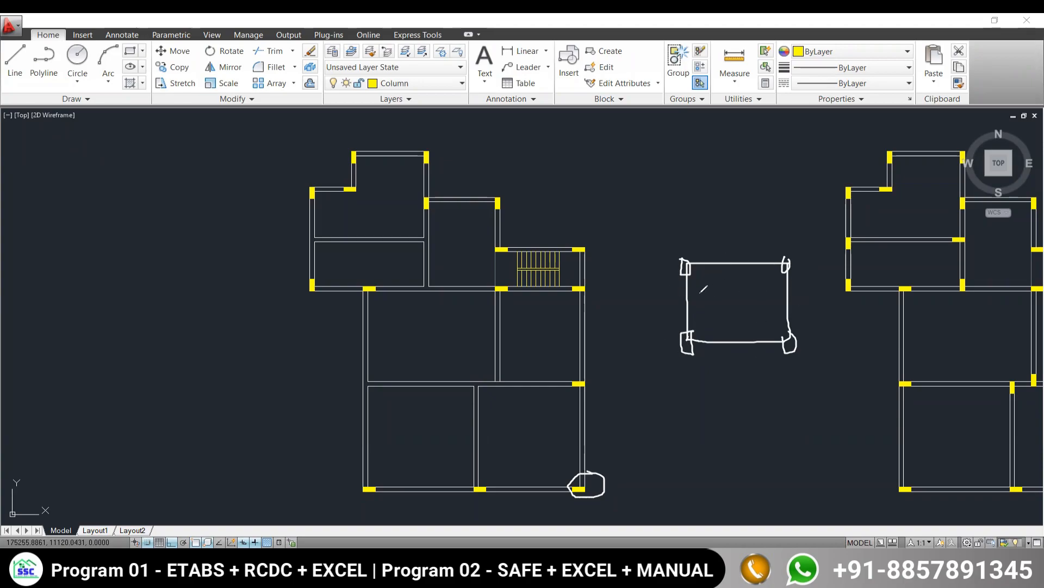
pyautogui.moveTo(723, 297); pyautogui.dragTo(767, 245)
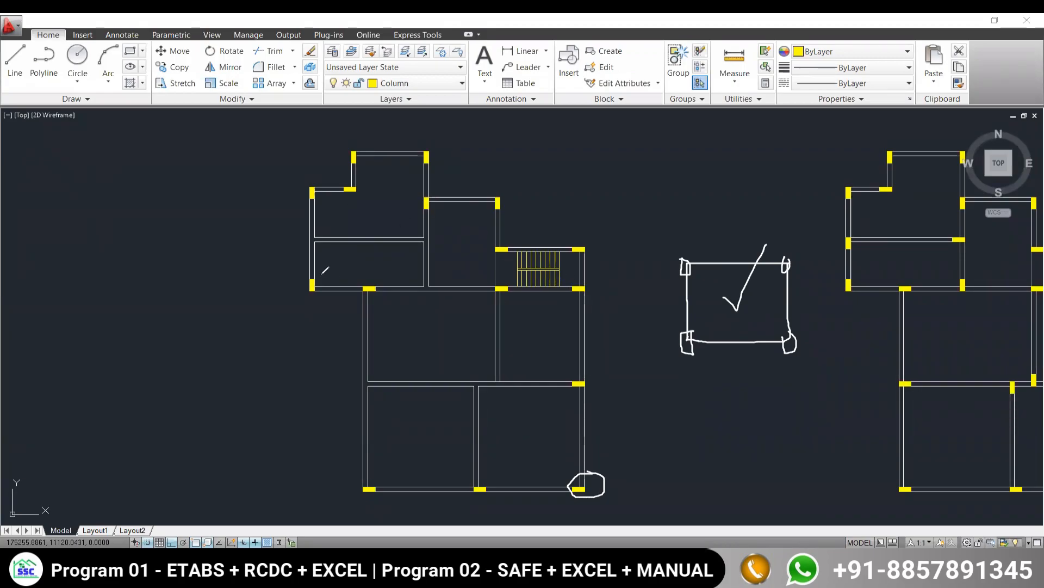
# Circle the outer corner columns and the wall junction on the plan's left side, and trace the inward corner between them
pyautogui.moveTo(317, 179)
pyautogui.mouseDown()
pyautogui.moveTo(297, 204)
pyautogui.moveTo(331, 198)
pyautogui.moveTo(326, 185)
pyautogui.mouseUp()
pyautogui.moveTo(320, 267)
pyautogui.mouseDown()
pyautogui.moveTo(326, 292)
pyautogui.moveTo(326, 278)
pyautogui.mouseUp()
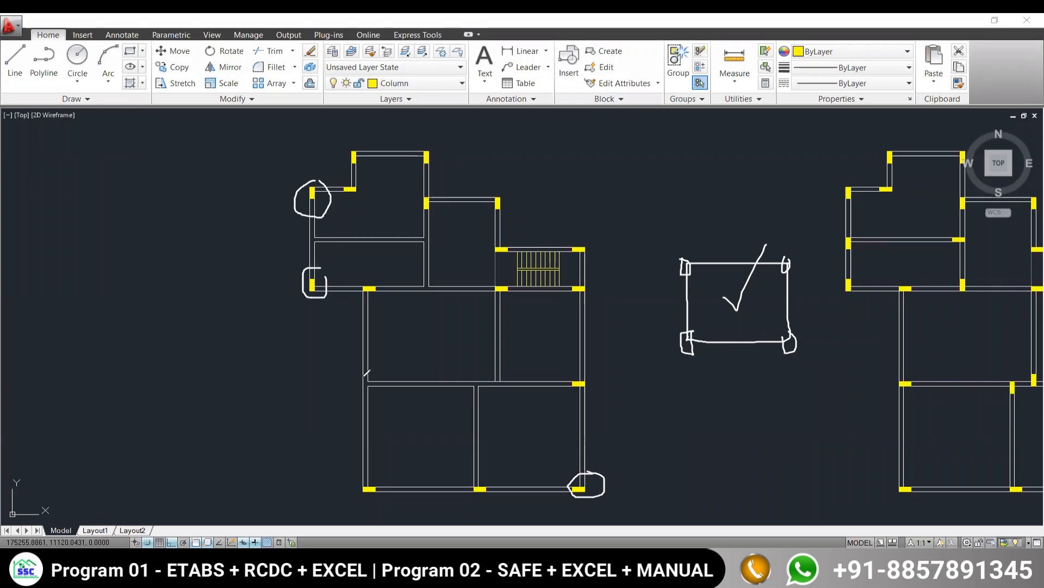
pyautogui.moveTo(383, 476)
pyautogui.mouseDown()
pyautogui.moveTo(361, 492)
pyautogui.moveTo(396, 476)
pyautogui.mouseUp()
pyautogui.moveTo(359, 359)
pyautogui.mouseDown()
pyautogui.moveTo(346, 367)
pyautogui.moveTo(392, 400)
pyautogui.moveTo(381, 356)
pyautogui.mouseUp()
pyautogui.moveTo(365, 275); pyautogui.dragTo(354, 277)
pyautogui.moveTo(364, 337)
pyautogui.mouseDown()
pyautogui.moveTo(364, 286)
pyautogui.moveTo(322, 301)
pyautogui.mouseUp()
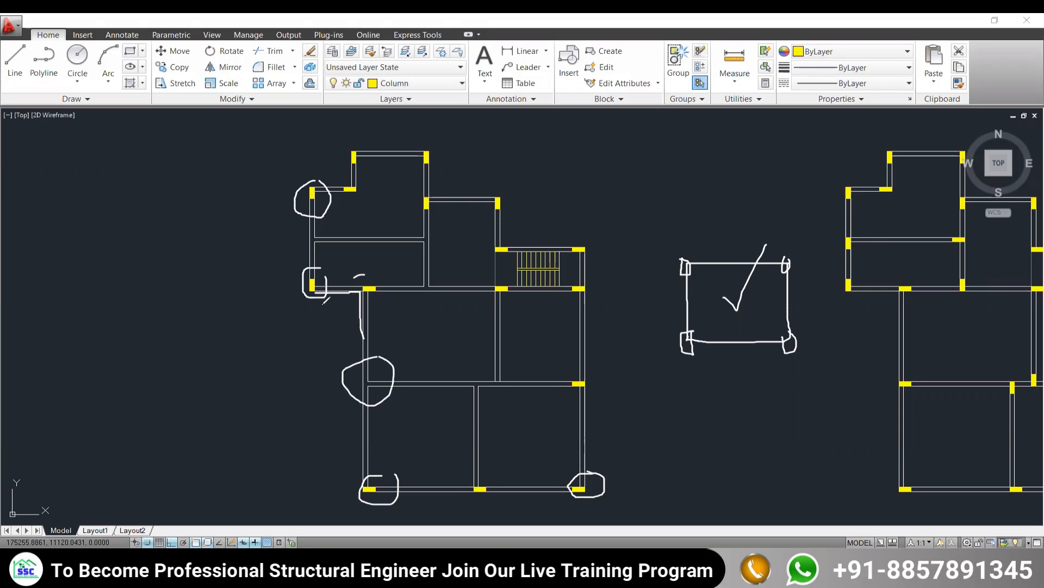
# Sketch a stepped building outline left of the plan, and circle one projecting corner and one inward corner on it
pyautogui.moveTo(192, 388); pyautogui.dragTo(198, 342)
pyautogui.moveTo(198, 342); pyautogui.dragTo(136, 343)
pyautogui.moveTo(133, 341)
pyautogui.mouseDown()
pyautogui.moveTo(129, 271)
pyautogui.moveTo(172, 276)
pyautogui.moveTo(173, 240)
pyautogui.moveTo(216, 240)
pyautogui.moveTo(220, 279)
pyautogui.moveTo(293, 280)
pyautogui.mouseUp()
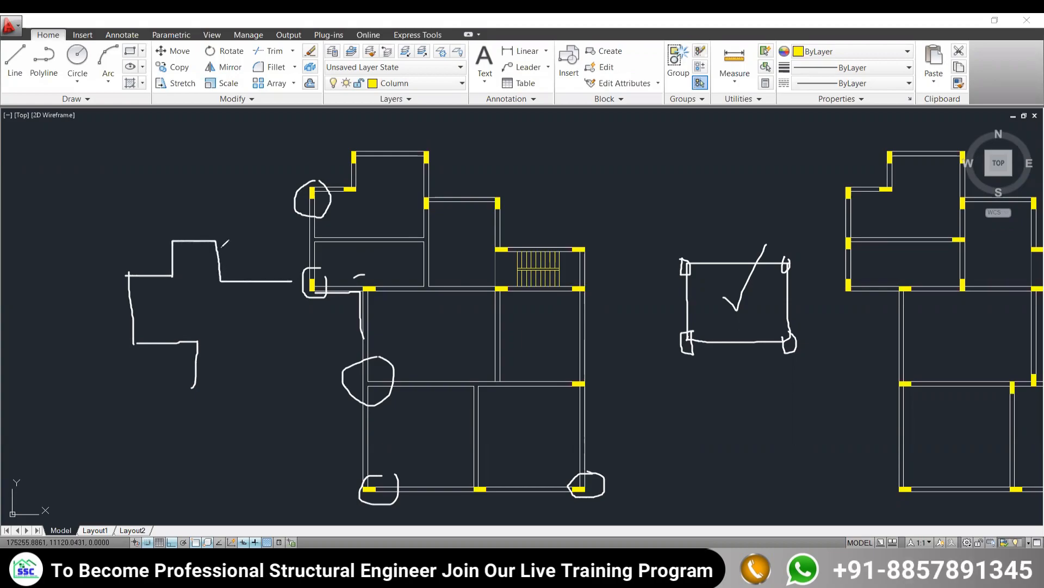
pyautogui.moveTo(212, 230)
pyautogui.mouseDown()
pyautogui.moveTo(211, 254)
pyautogui.moveTo(227, 252)
pyautogui.moveTo(220, 234)
pyautogui.mouseUp()
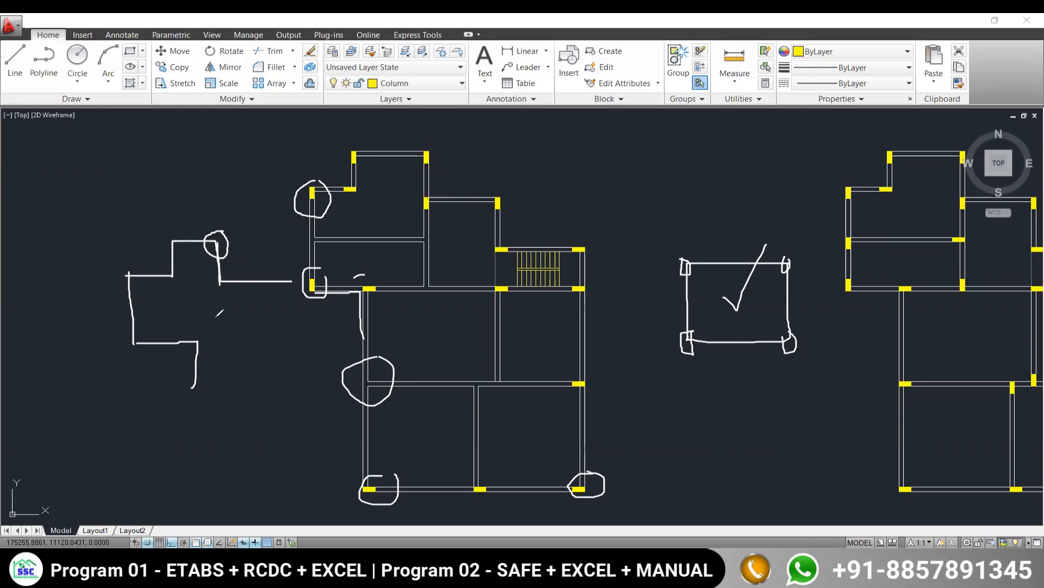
pyautogui.moveTo(177, 267)
pyautogui.mouseDown()
pyautogui.moveTo(158, 276)
pyautogui.moveTo(179, 290)
pyautogui.moveTo(175, 268)
pyautogui.mouseUp()
# Write R above the stepped outline, retrace its left edges, extend the lower edge outward and circle the lower-left corner
pyautogui.moveTo(106, 212)
pyautogui.mouseDown()
pyautogui.moveTo(106, 232)
pyautogui.moveTo(110, 222)
pyautogui.moveTo(126, 234)
pyautogui.mouseUp()
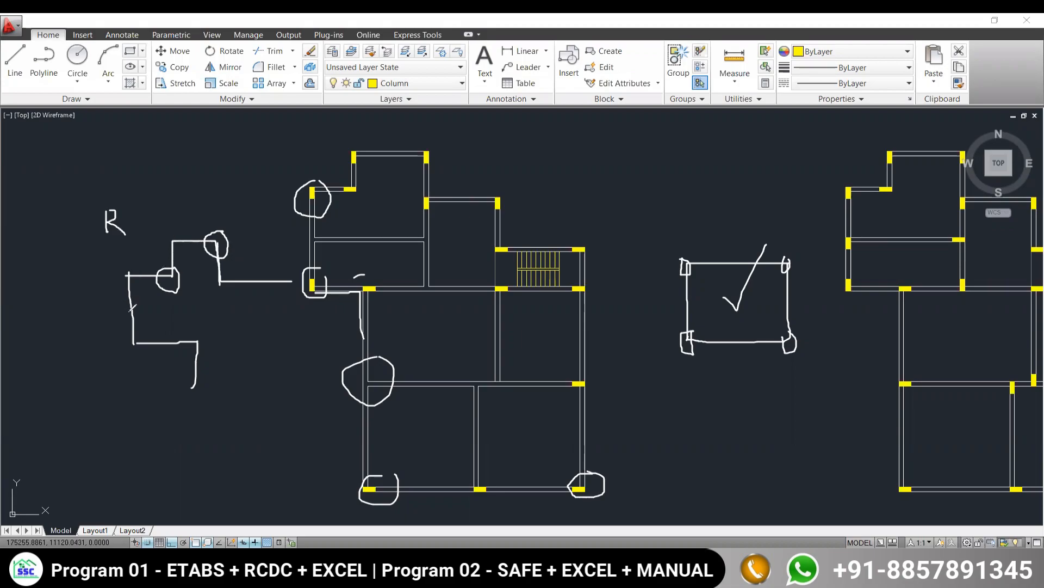
pyautogui.moveTo(128, 275)
pyautogui.mouseDown()
pyautogui.moveTo(123, 325)
pyautogui.moveTo(158, 341)
pyautogui.mouseUp()
pyautogui.moveTo(170, 279)
pyautogui.mouseDown()
pyautogui.moveTo(125, 279)
pyautogui.moveTo(131, 344)
pyautogui.moveTo(197, 342)
pyautogui.mouseUp()
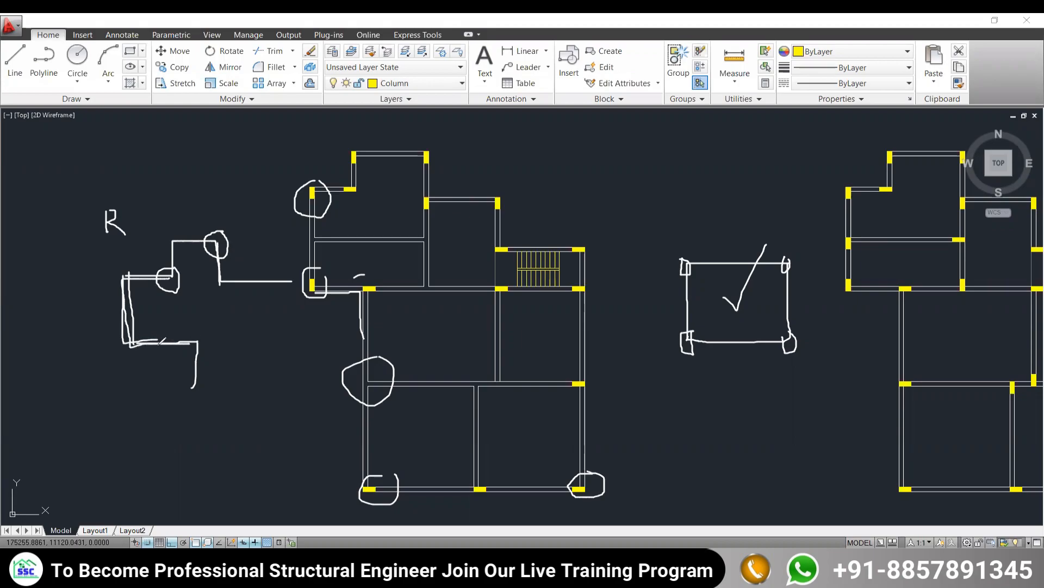
pyautogui.moveTo(131, 344); pyautogui.dragTo(45, 349)
pyautogui.moveTo(148, 328)
pyautogui.mouseDown()
pyautogui.moveTo(114, 347)
pyautogui.moveTo(161, 340)
pyautogui.moveTo(158, 325)
pyautogui.mouseUp()
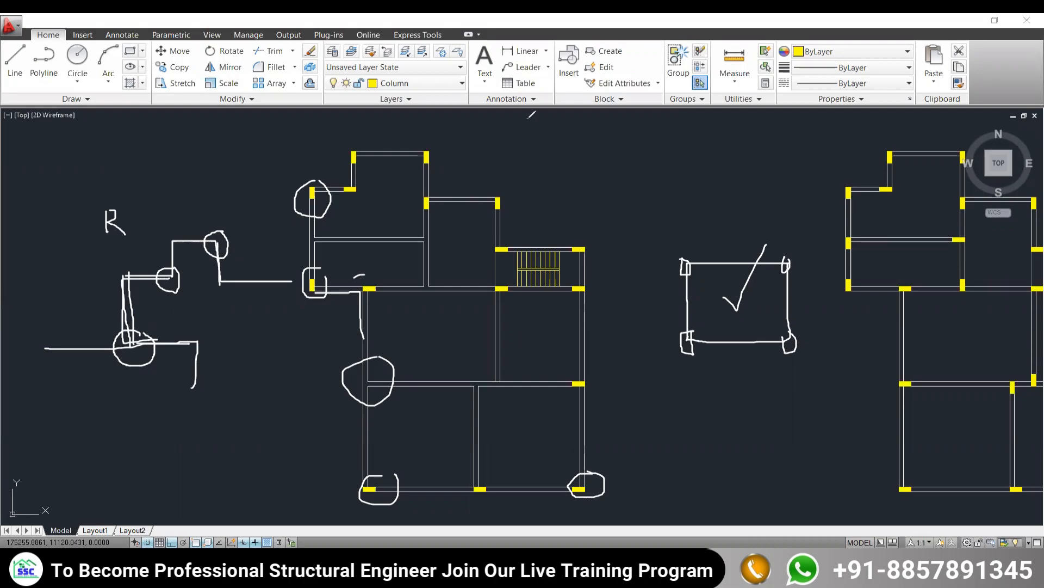
# Clear the pen marks, circle the plan's upper corner columns and the left wall junction, trace the inward corner and draw a tick
pyautogui.click(605, 144)
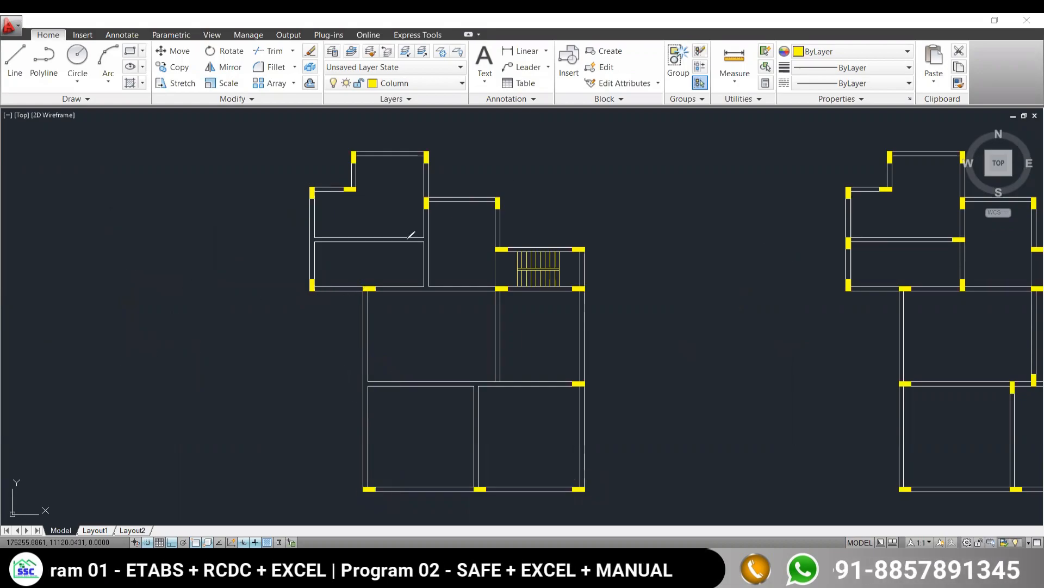
pyautogui.moveTo(432, 190); pyautogui.dragTo(438, 188)
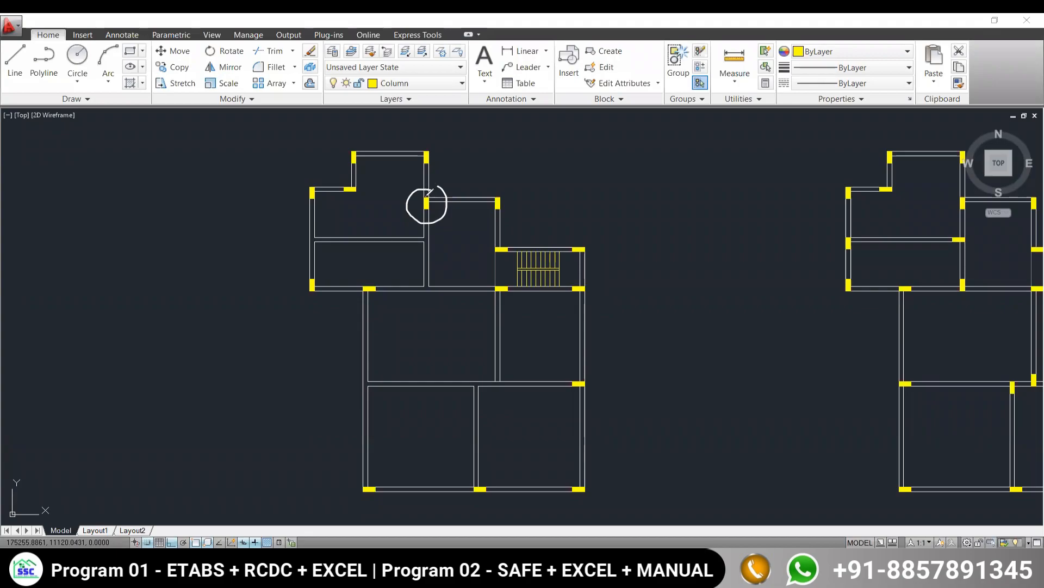
pyautogui.moveTo(511, 189)
pyautogui.mouseDown()
pyautogui.moveTo(519, 211)
pyautogui.moveTo(496, 190)
pyautogui.moveTo(497, 199)
pyautogui.mouseUp()
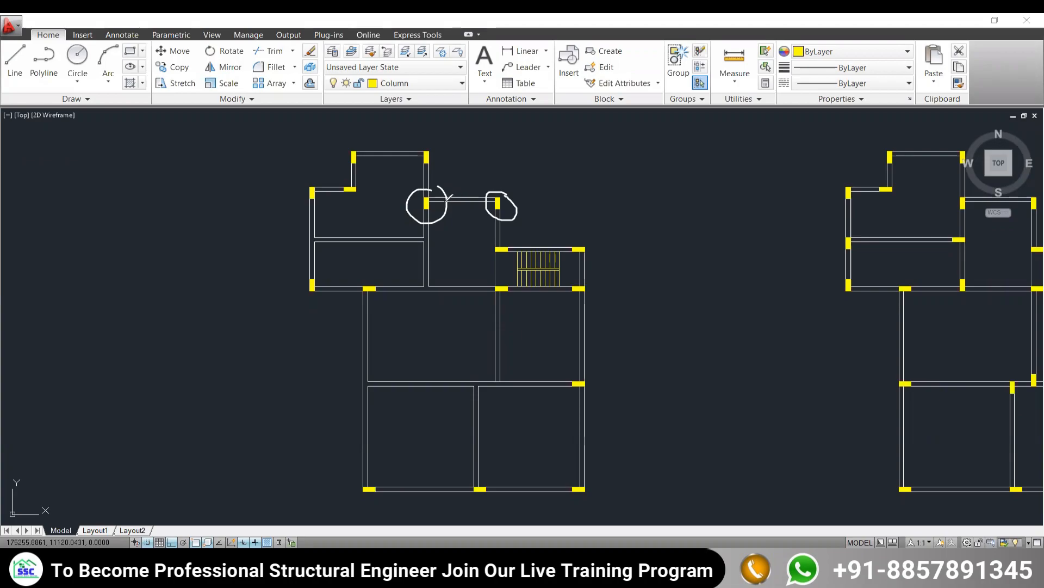
pyautogui.moveTo(418, 205); pyautogui.dragTo(403, 165)
pyautogui.moveTo(378, 374)
pyautogui.mouseDown()
pyautogui.moveTo(384, 395)
pyautogui.moveTo(386, 383)
pyautogui.mouseUp()
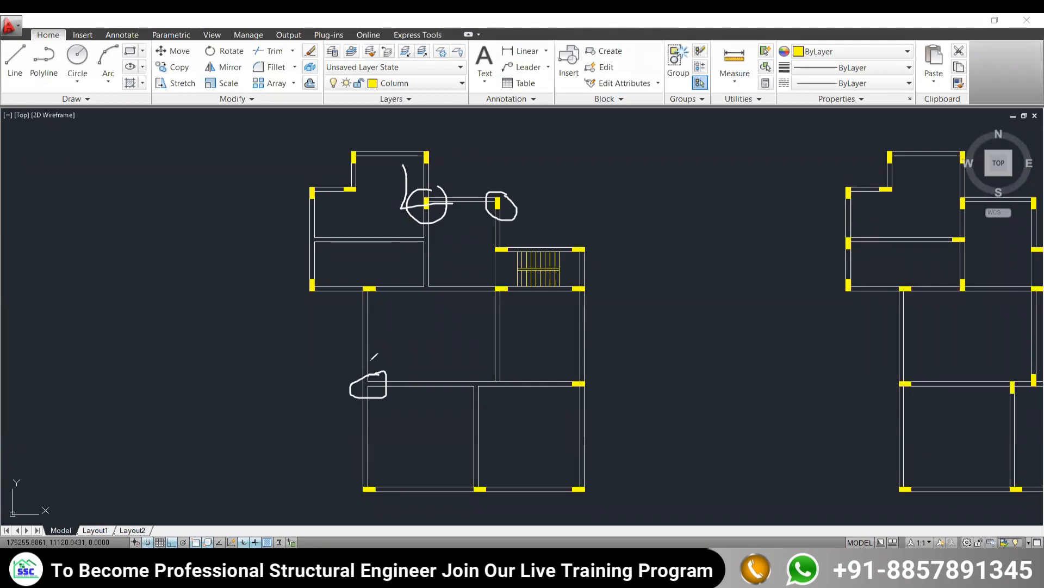
pyautogui.moveTo(315, 179)
pyautogui.mouseDown()
pyautogui.moveTo(289, 201)
pyautogui.moveTo(311, 188)
pyautogui.mouseUp()
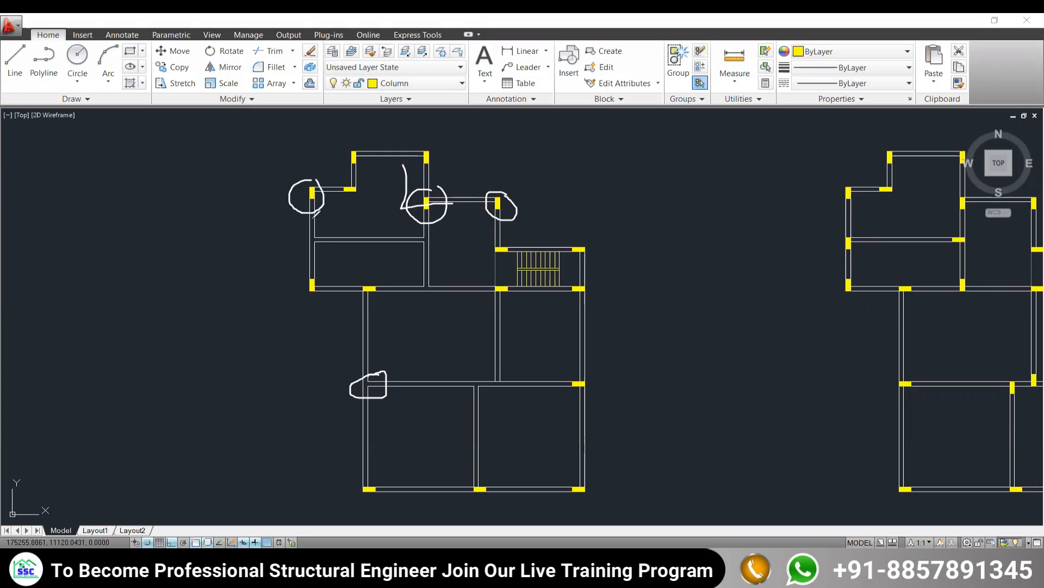
pyautogui.moveTo(255, 321); pyautogui.dragTo(360, 243)
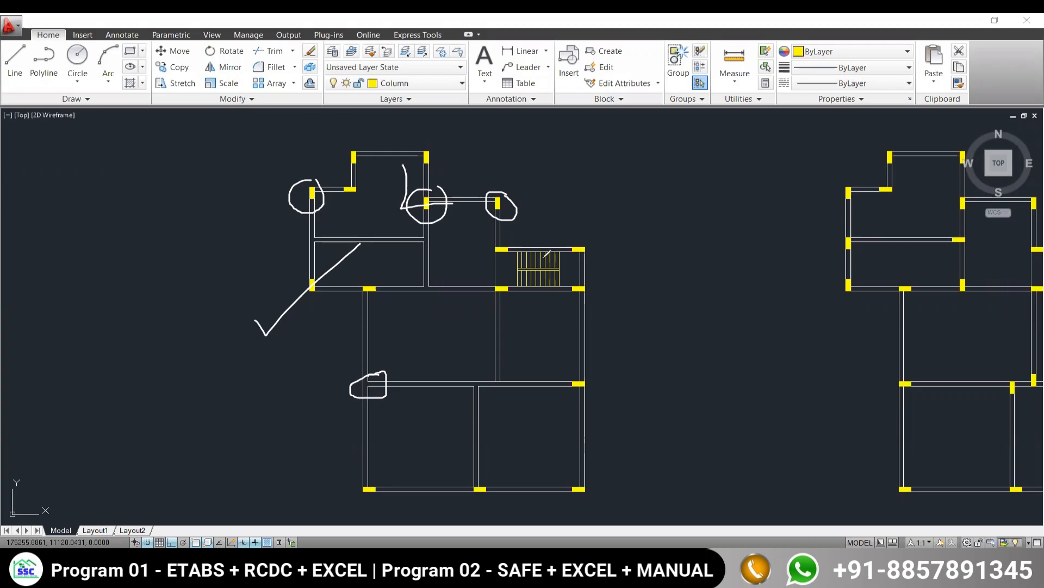
# Clear the pen marks and bring the neighbouring floor plan with the additional interior columns to the centre
pyautogui.press('Escape')
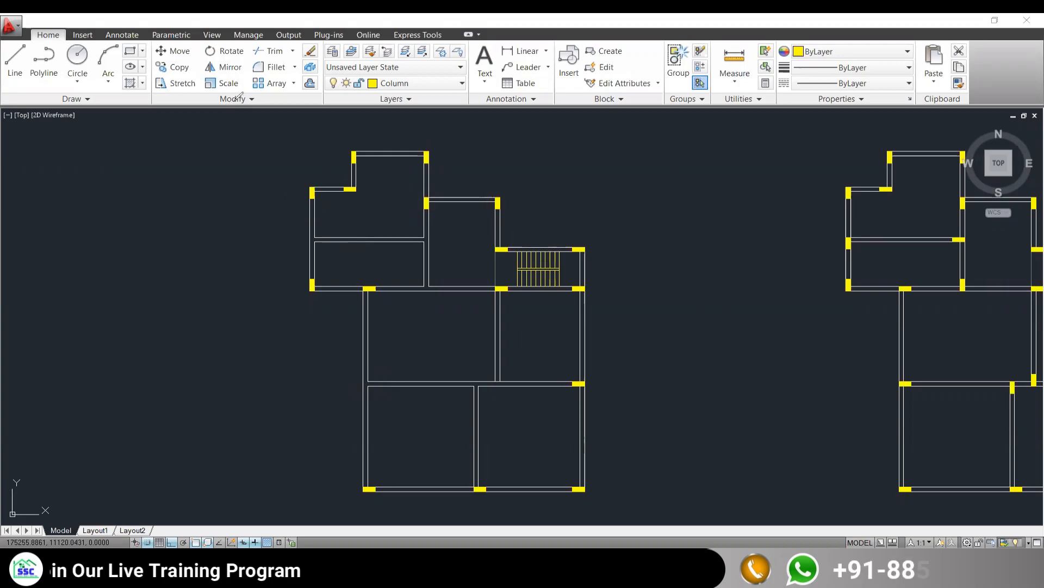
pyautogui.moveTo(766, 315); pyautogui.dragTo(263, 288, button='middle')
pyautogui.moveTo(402, 293); pyautogui.dragTo(385, 304, button='middle')
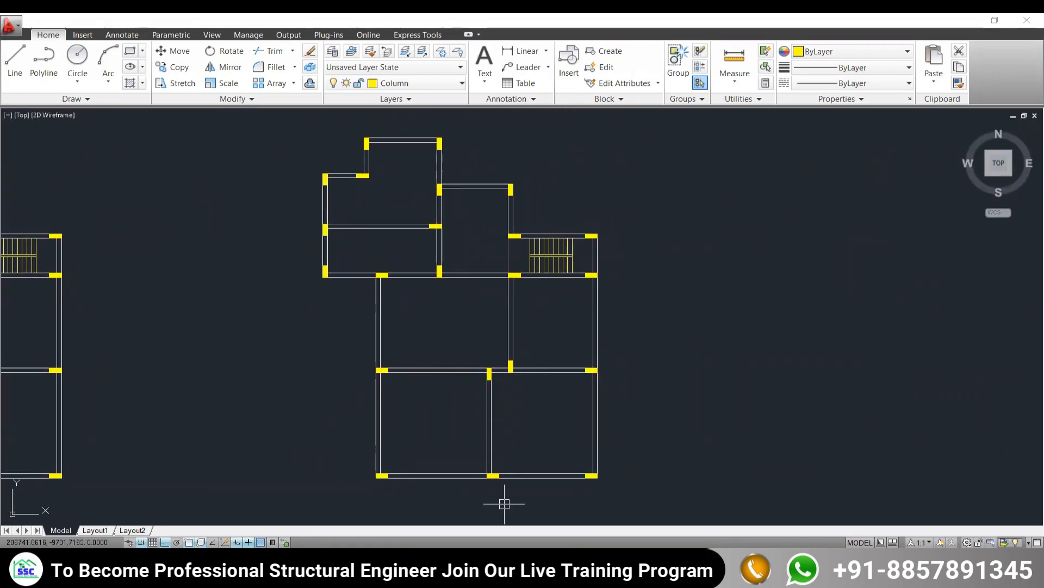
# Switch to the PDF notes, mark the rule on columns where two, three and four walls intersect, and return to the floor plan
pyautogui.hotkey('alt', 'Tab')
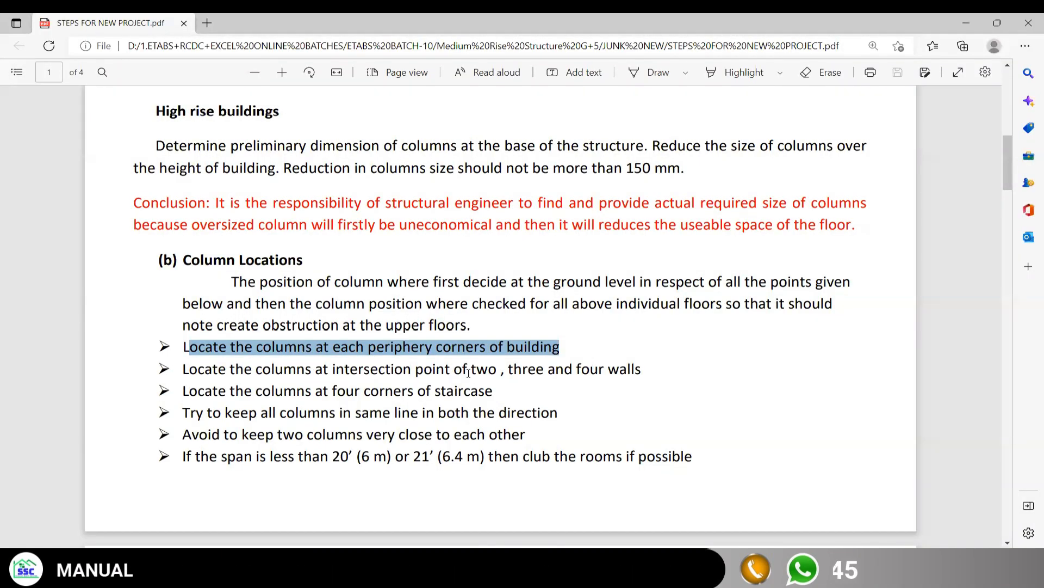
pyautogui.moveTo(468, 368); pyautogui.dragTo(522, 369)
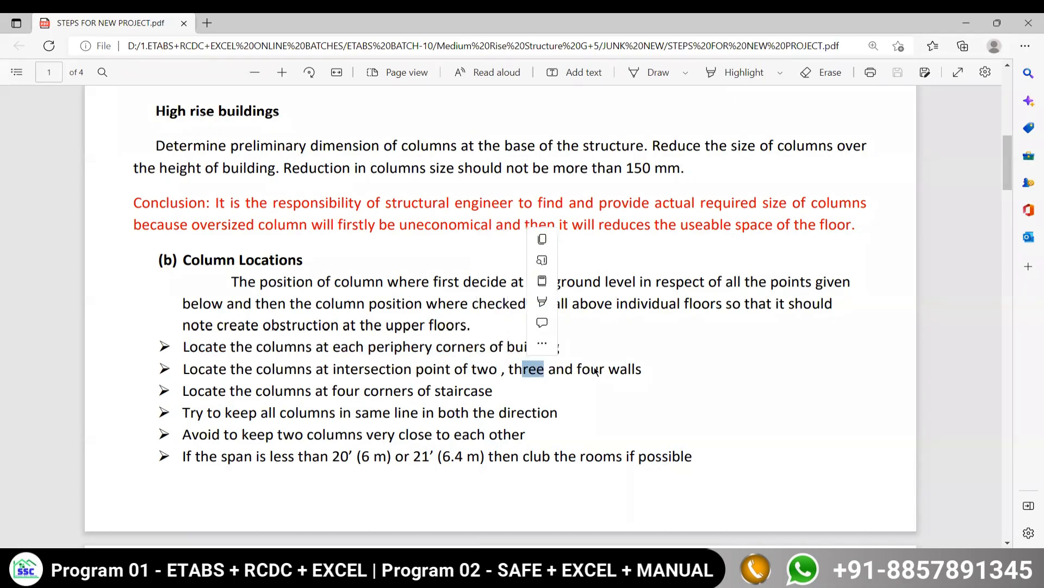
pyautogui.hotkey('alt', 'Tab')
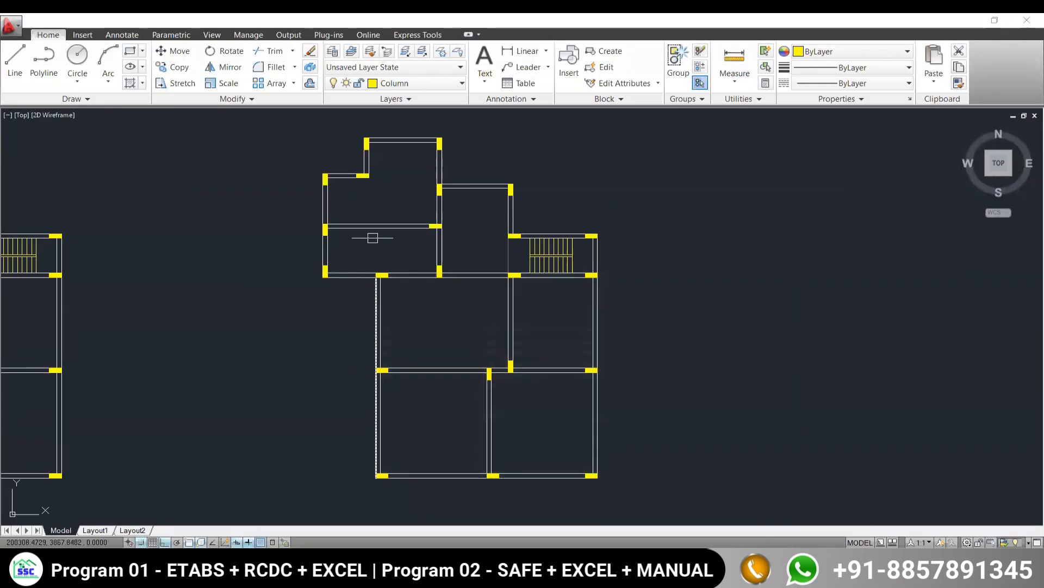
# Select the wall lines meeting near the plan's inward left corner, clear the selection, and bring the lower rooms into view
pyautogui.scroll(2, 361, 238)
pyautogui.click(444, 333)
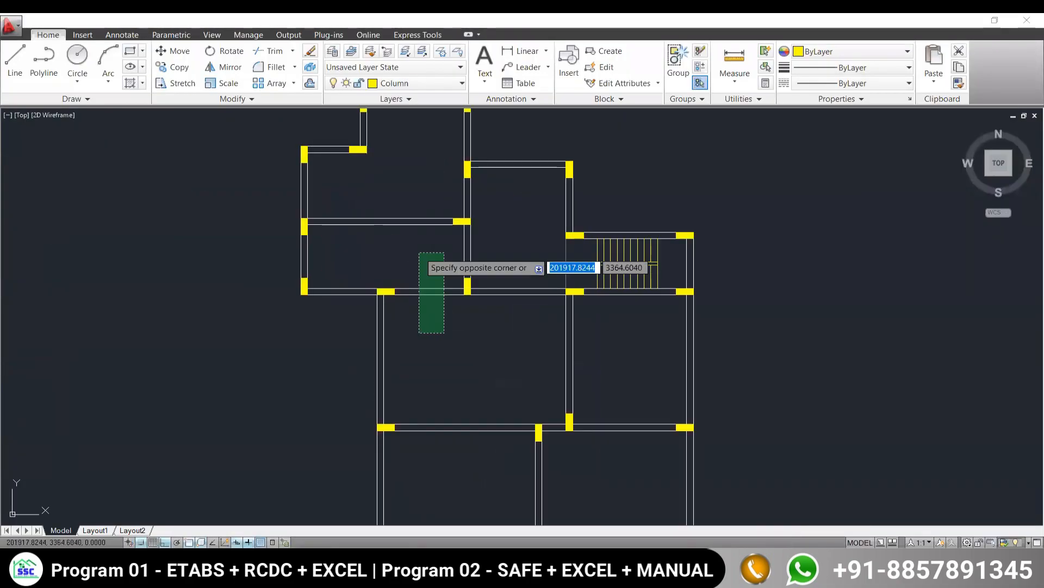
pyautogui.click(419, 252)
pyautogui.click(415, 344)
pyautogui.click(326, 362)
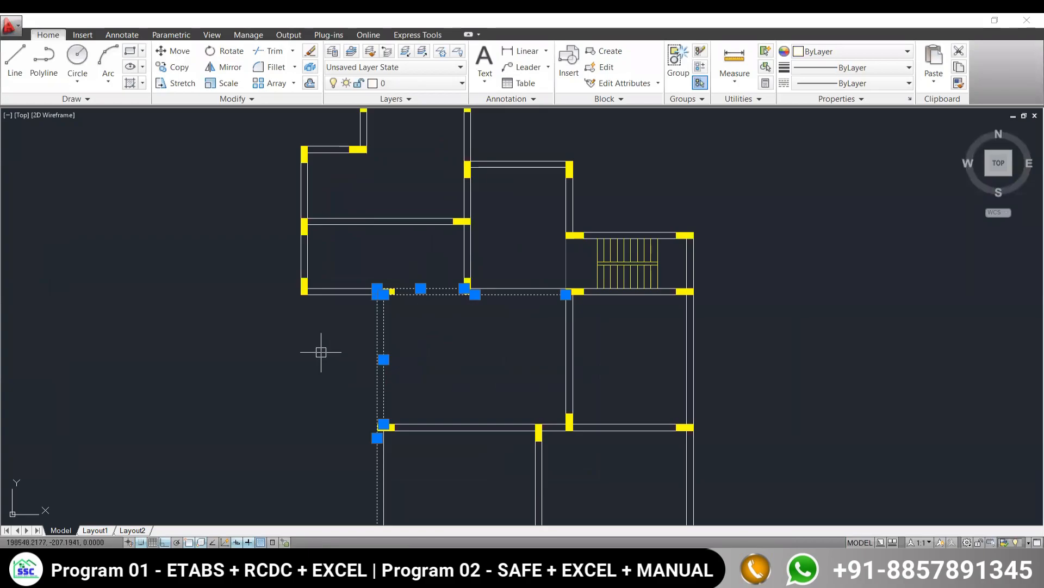
pyautogui.press('Escape')
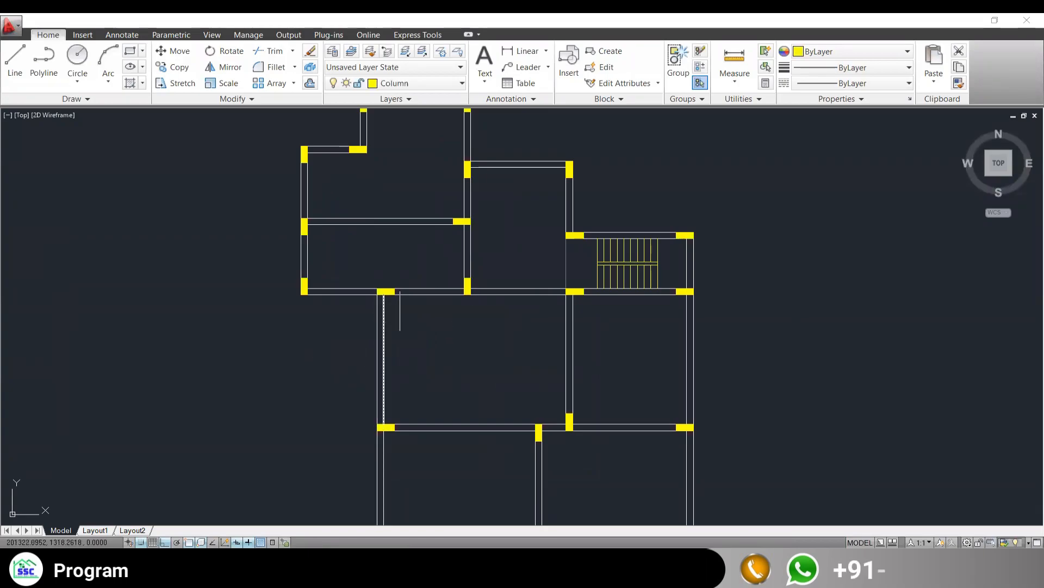
pyautogui.moveTo(443, 380); pyautogui.dragTo(483, 295, button='middle')
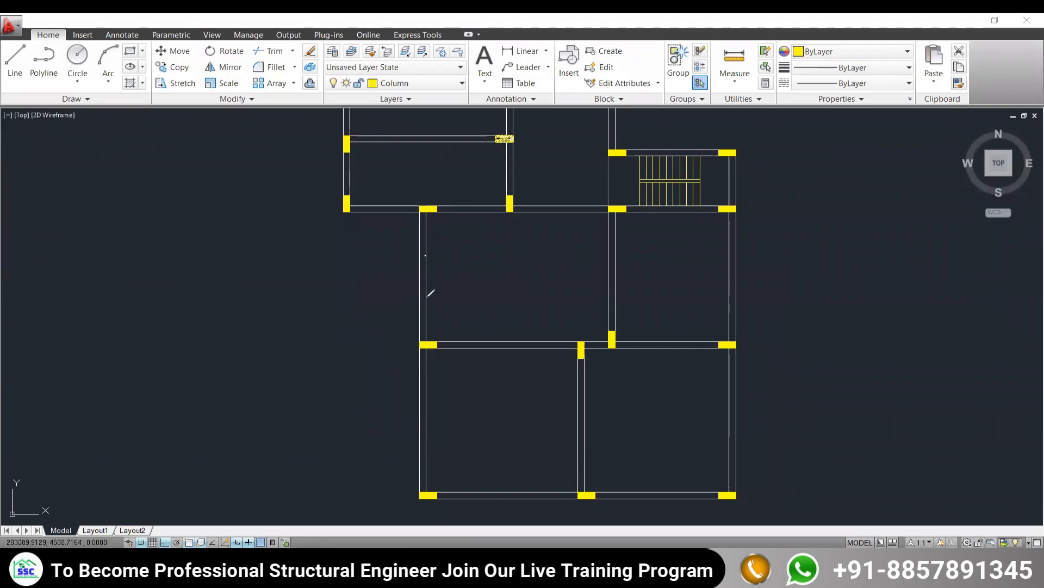
# Trace with the pen the three walls meeting at the lower rooms' left junction and circle the column there
pyautogui.moveTo(426, 296); pyautogui.dragTo(428, 331)
pyautogui.moveTo(424, 250); pyautogui.dragTo(427, 319)
pyautogui.moveTo(423, 249); pyautogui.dragTo(449, 261)
pyautogui.moveTo(418, 216); pyautogui.dragTo(426, 337)
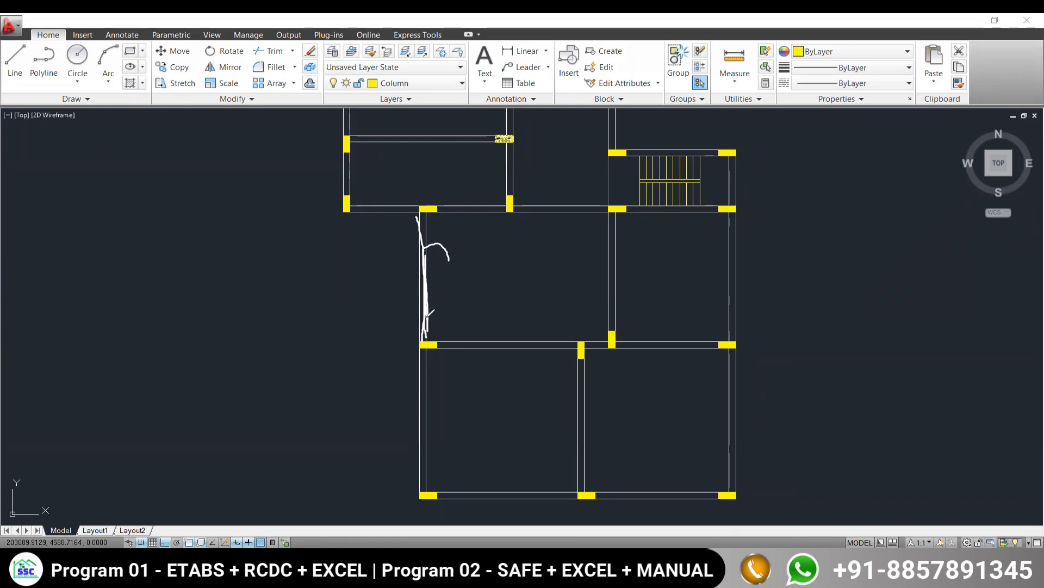
pyautogui.moveTo(427, 421)
pyautogui.mouseDown()
pyautogui.moveTo(429, 350)
pyautogui.moveTo(508, 344)
pyautogui.mouseUp()
pyautogui.moveTo(432, 322)
pyautogui.mouseDown()
pyautogui.moveTo(413, 372)
pyautogui.moveTo(457, 348)
pyautogui.moveTo(435, 323)
pyautogui.mouseUp()
# Circle the lower rooms' middle and right junction columns and the two upper staircase corners, with short strokes along their walls
pyautogui.moveTo(632, 346); pyautogui.dragTo(610, 348)
pyautogui.moveTo(570, 311); pyautogui.dragTo(577, 330)
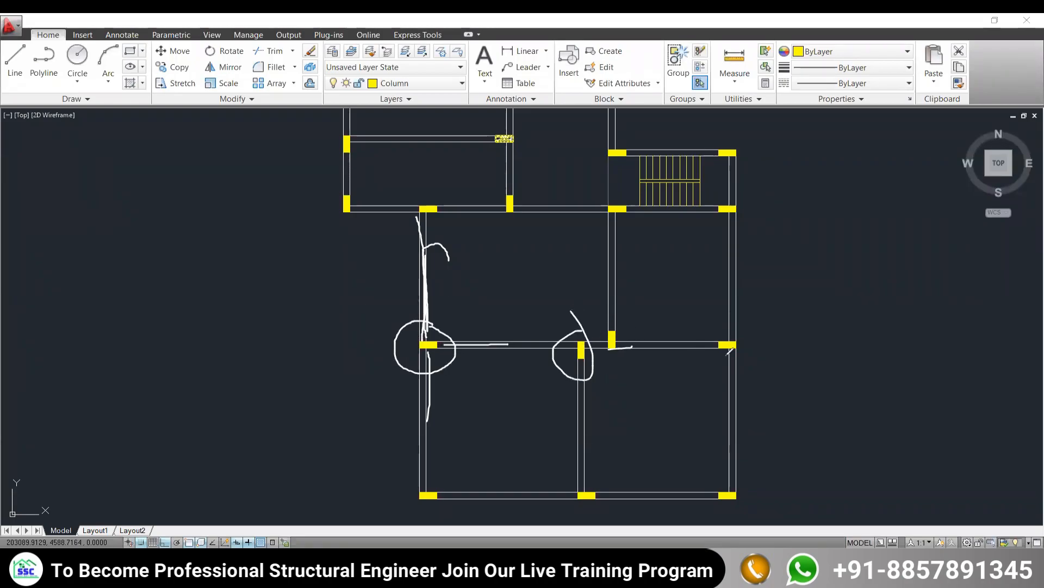
pyautogui.moveTo(733, 313); pyautogui.dragTo(733, 351)
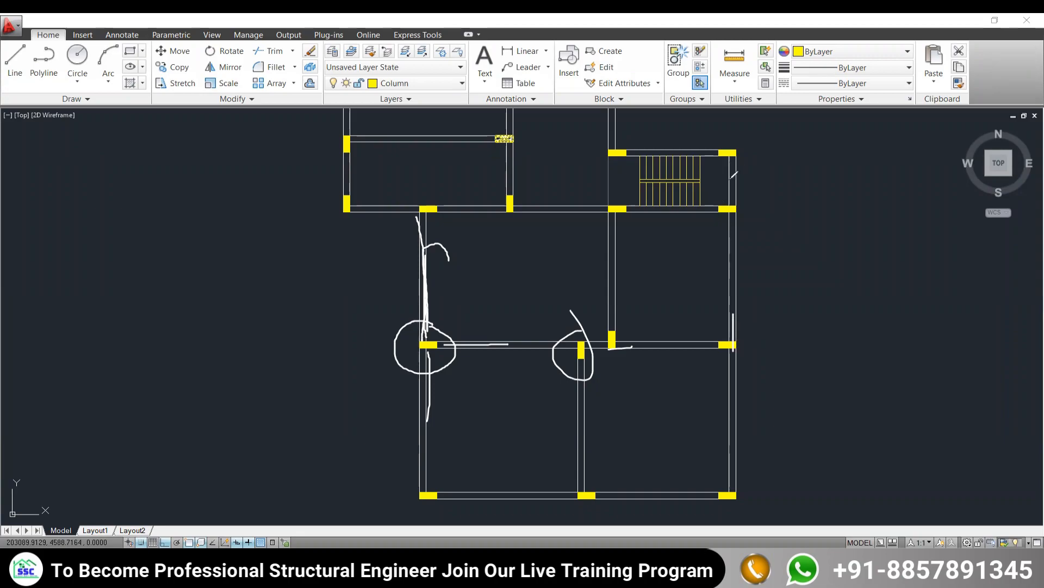
pyautogui.moveTo(739, 154)
pyautogui.mouseDown()
pyautogui.moveTo(698, 155)
pyautogui.moveTo(725, 162)
pyautogui.moveTo(755, 146)
pyautogui.mouseUp()
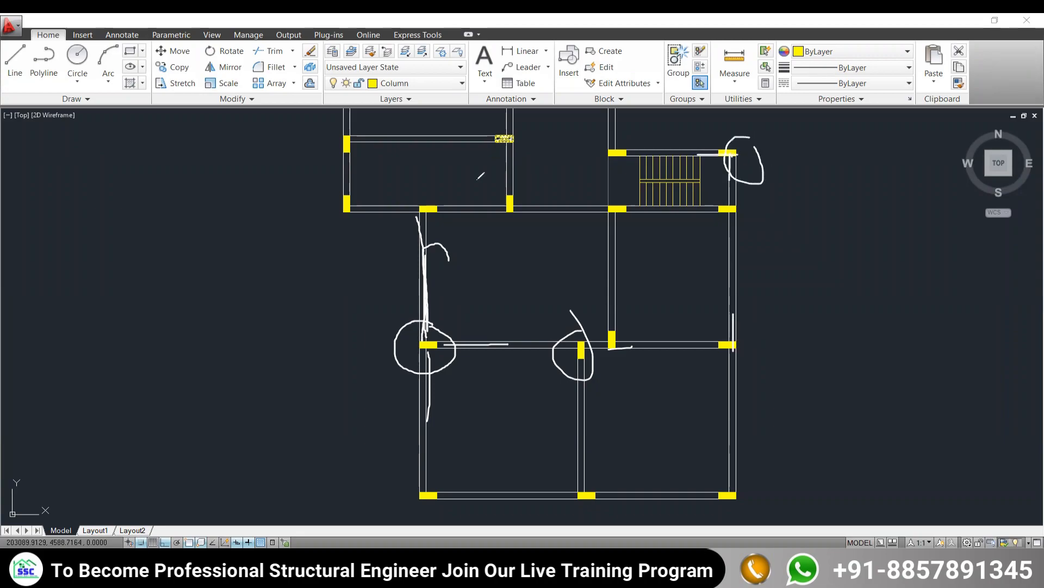
pyautogui.moveTo(624, 134)
pyautogui.mouseDown()
pyautogui.moveTo(601, 164)
pyautogui.moveTo(634, 165)
pyautogui.moveTo(638, 147)
pyautogui.mouseUp()
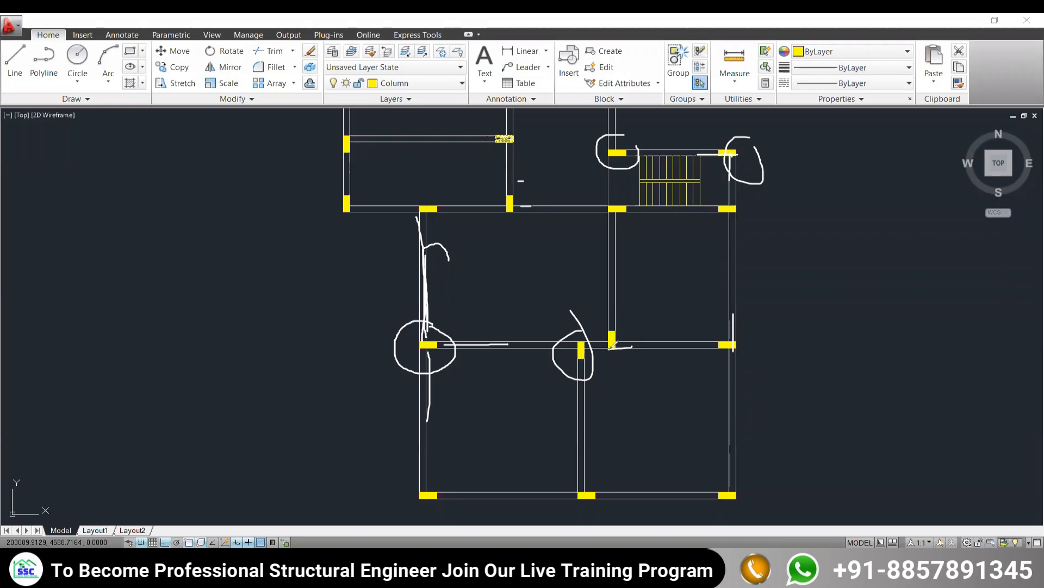
pyautogui.moveTo(729, 320)
pyautogui.mouseDown()
pyautogui.moveTo(757, 376)
pyautogui.moveTo(735, 314)
pyautogui.mouseUp()
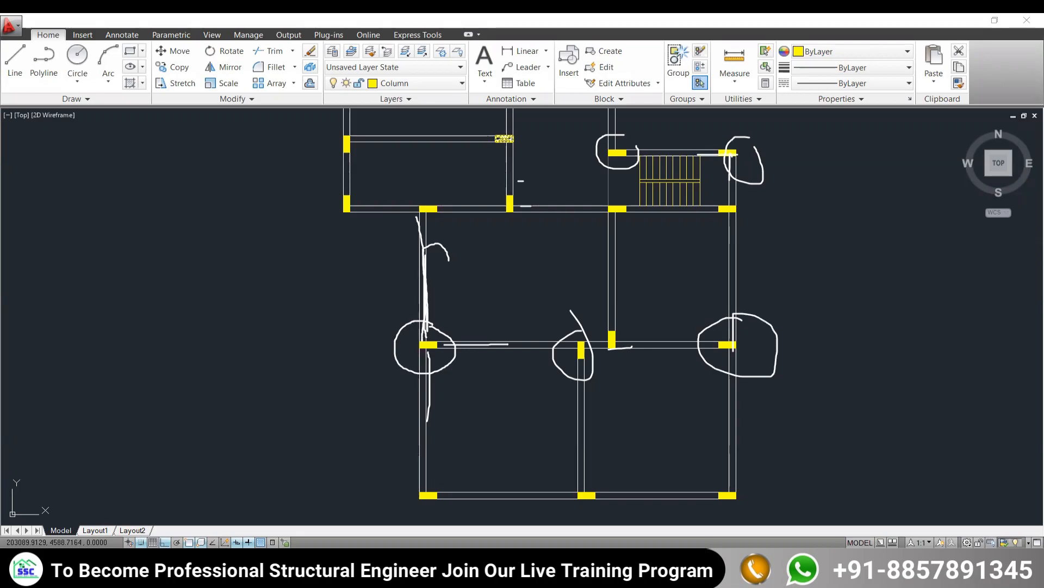
# Switch to the PDF notes and select the rule about locating columns at the four corners of the staircase
pyautogui.moveTo(291, 571)
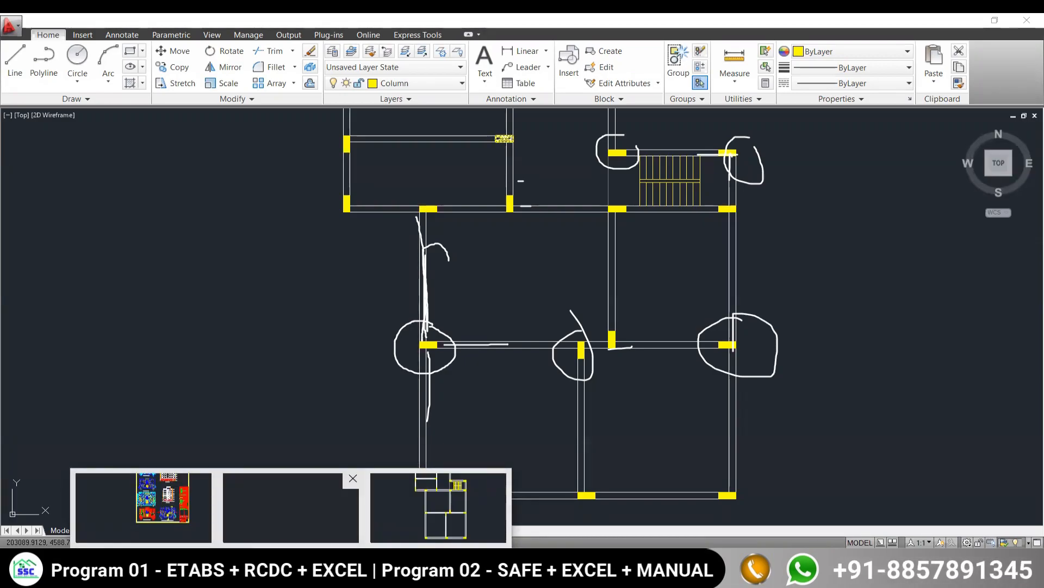
pyautogui.click(291, 507)
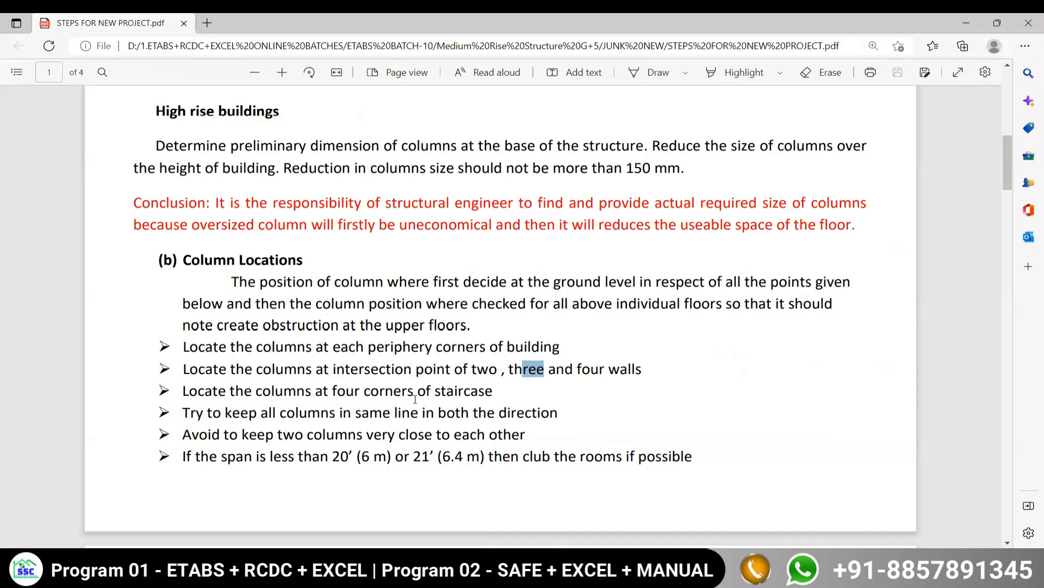
pyautogui.moveTo(492, 390); pyautogui.dragTo(186, 389)
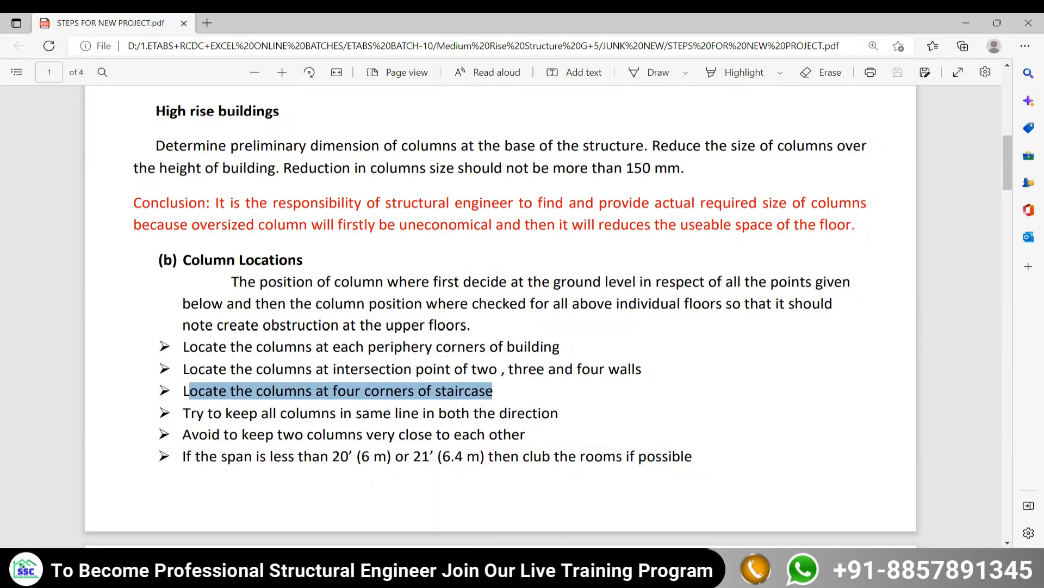
# Switch to the architectural drawing in AutoCAD and bring the ground and typical floor plans into view
pyautogui.hotkey('alt', 'Tab')
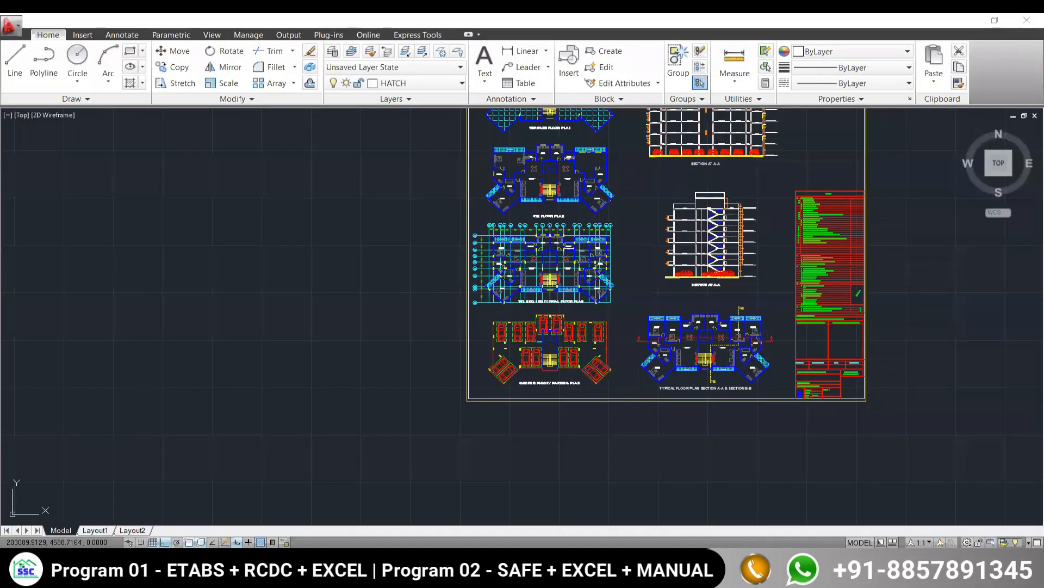
pyautogui.hotkey('ctrl', 'Tab')
pyautogui.scroll(-4, 497, 348)
pyautogui.moveTo(861, 302); pyautogui.dragTo(555, 309, button='middle')
pyautogui.scroll(5, 556, 320)
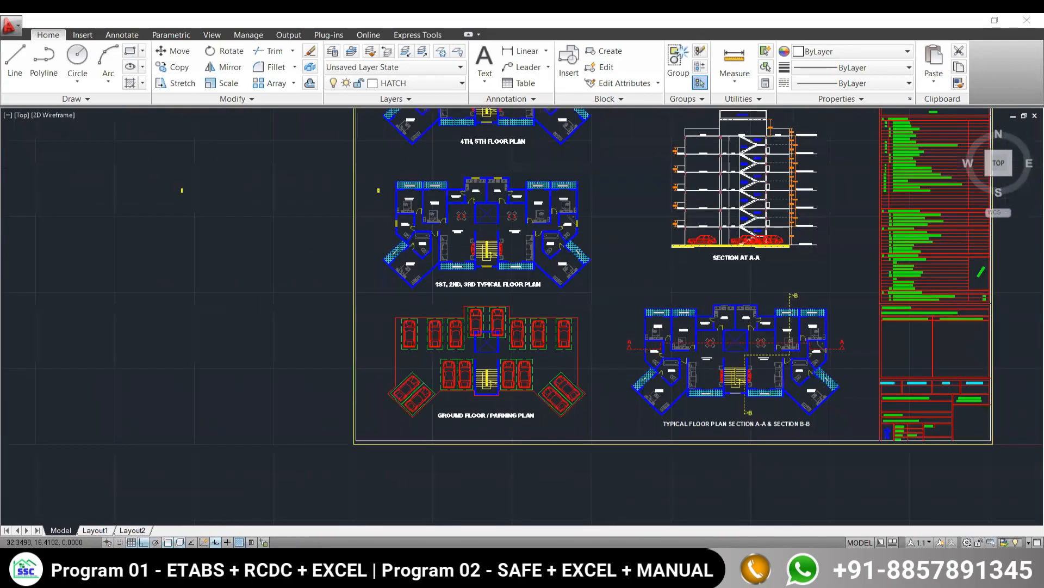
# Return to the column plan and show the staircase's four corner columns up close with empty space to their right
pyautogui.scroll(2, 553, 341)
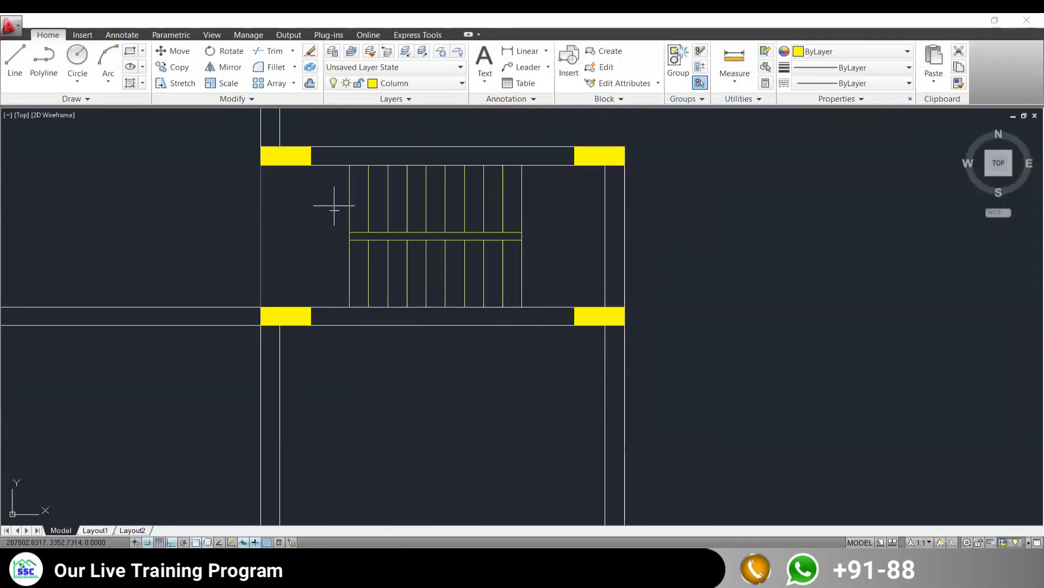
pyautogui.click(220, 135)
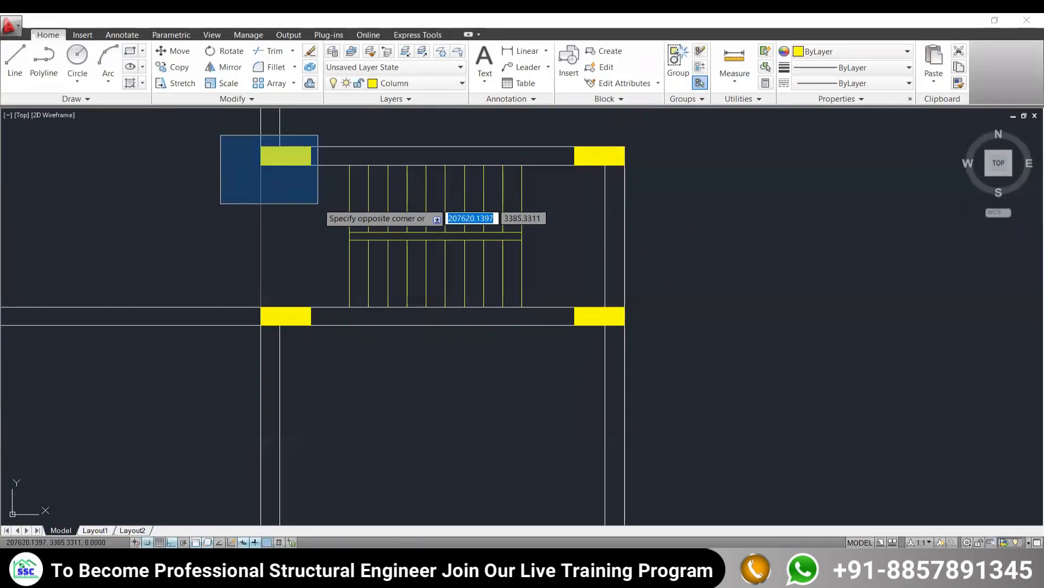
pyautogui.press('Escape')
pyautogui.moveTo(331, 196); pyautogui.dragTo(317, 229, button='middle')
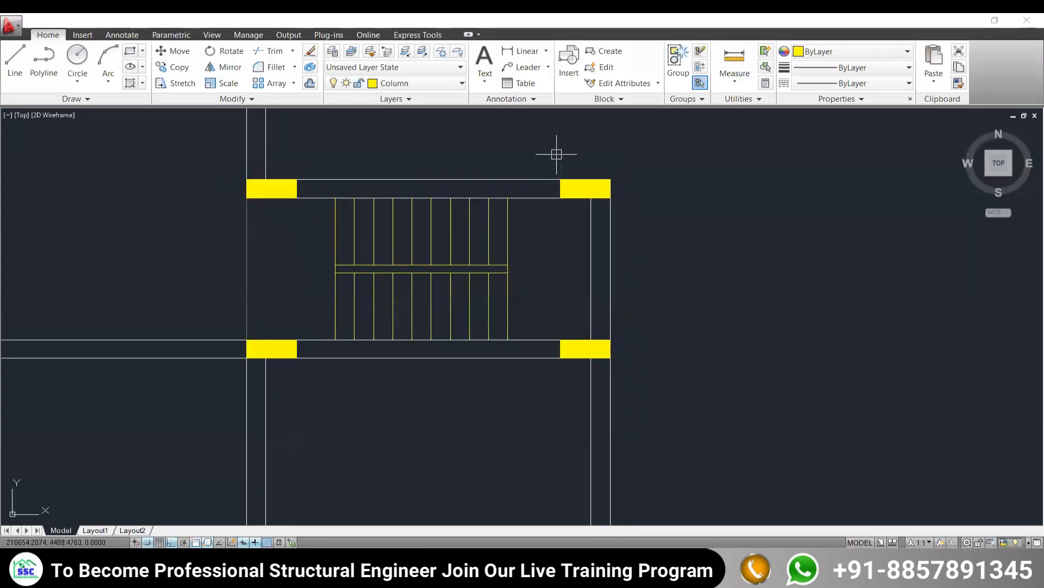
pyautogui.moveTo(631, 297)
pyautogui.mouseDown(button='middle')
pyautogui.moveTo(560, 336)
pyautogui.moveTo(475, 355)
pyautogui.mouseUp(button='middle')
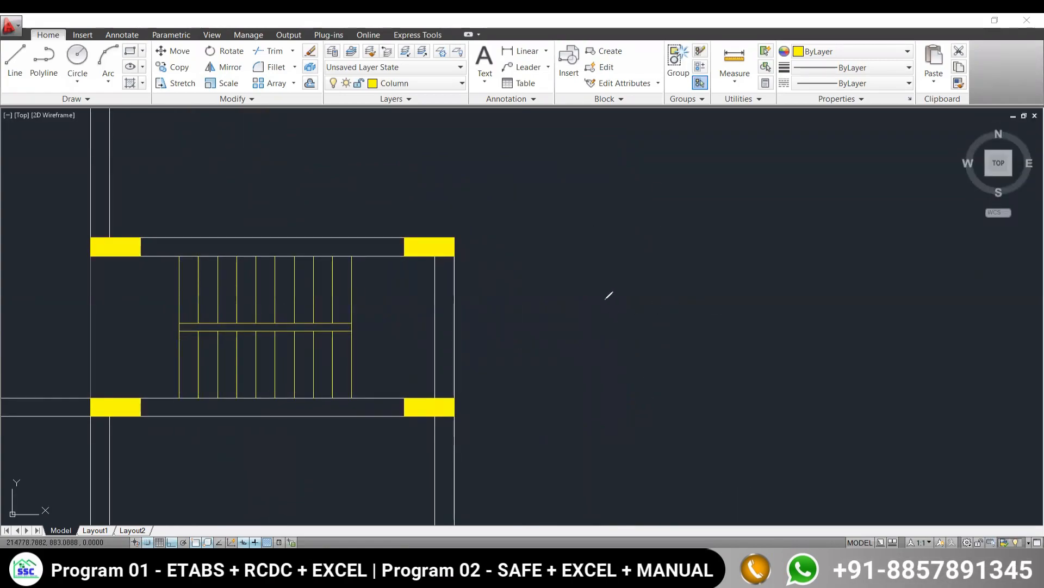
# Sketch a vertical line beside the staircase with two level ticks labelled 2 and 3, and erase the stray short stroke
pyautogui.moveTo(586, 384)
pyautogui.mouseDown()
pyautogui.moveTo(641, 382)
pyautogui.moveTo(581, 384)
pyautogui.mouseUp()
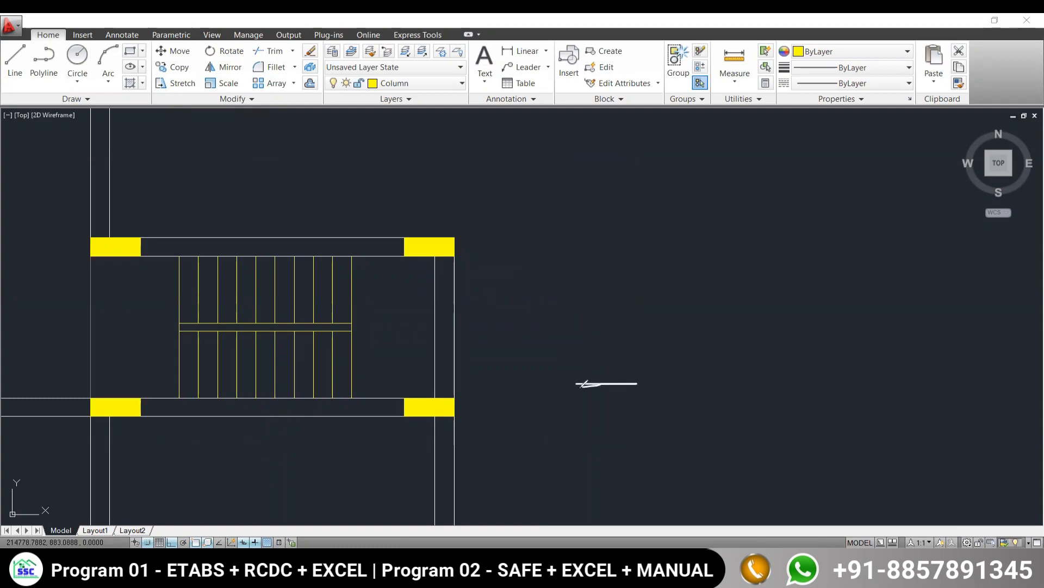
pyautogui.moveTo(756, 150); pyautogui.dragTo(761, 475)
pyautogui.moveTo(759, 409); pyautogui.dragTo(795, 409)
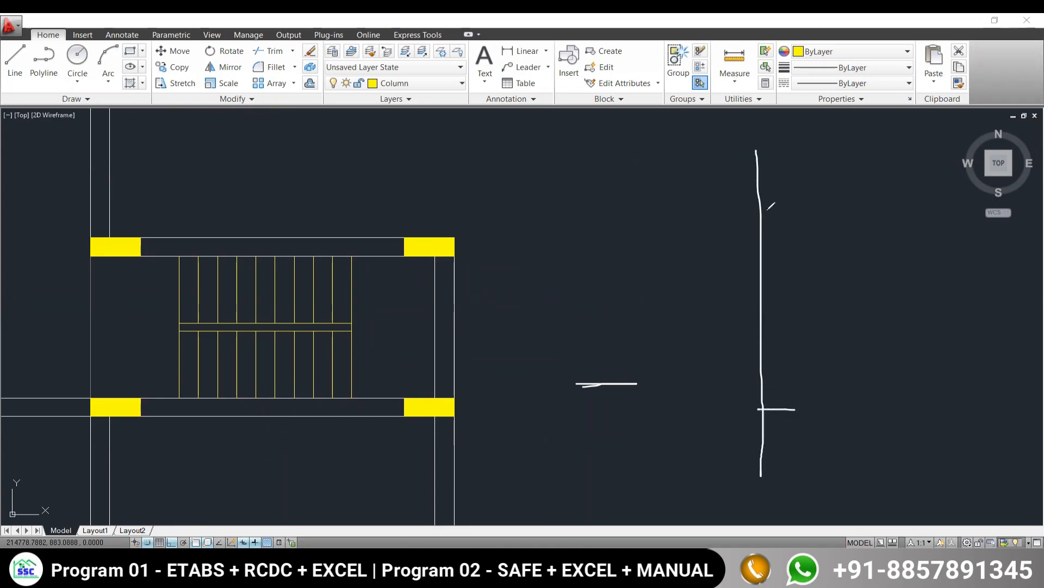
pyautogui.moveTo(762, 210); pyautogui.dragTo(807, 214)
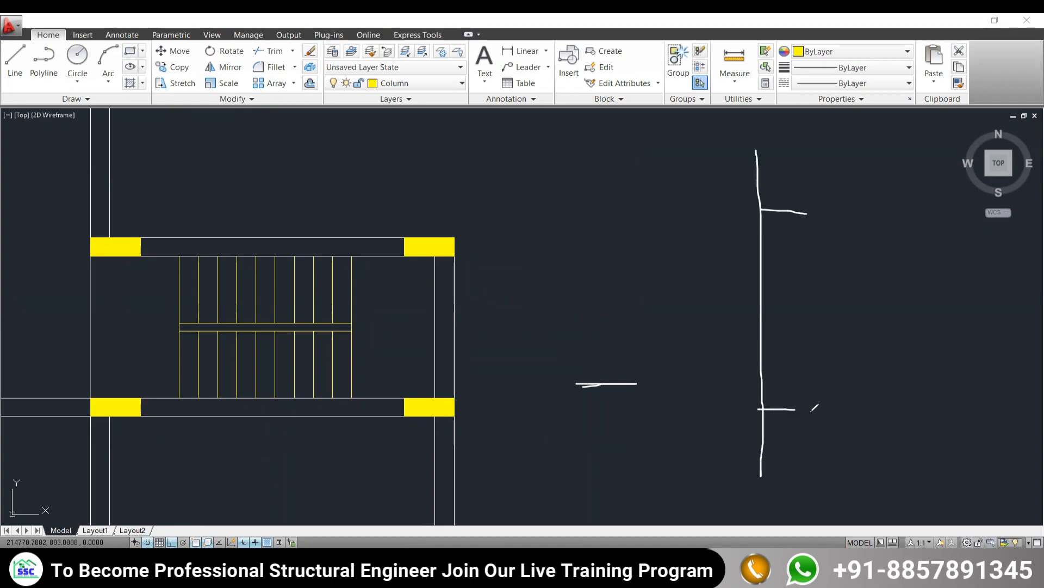
pyautogui.moveTo(812, 416)
pyautogui.mouseDown()
pyautogui.moveTo(836, 431)
pyautogui.moveTo(831, 442)
pyautogui.mouseUp()
pyautogui.moveTo(825, 207)
pyautogui.mouseDown()
pyautogui.moveTo(841, 217)
pyautogui.moveTo(824, 227)
pyautogui.mouseUp()
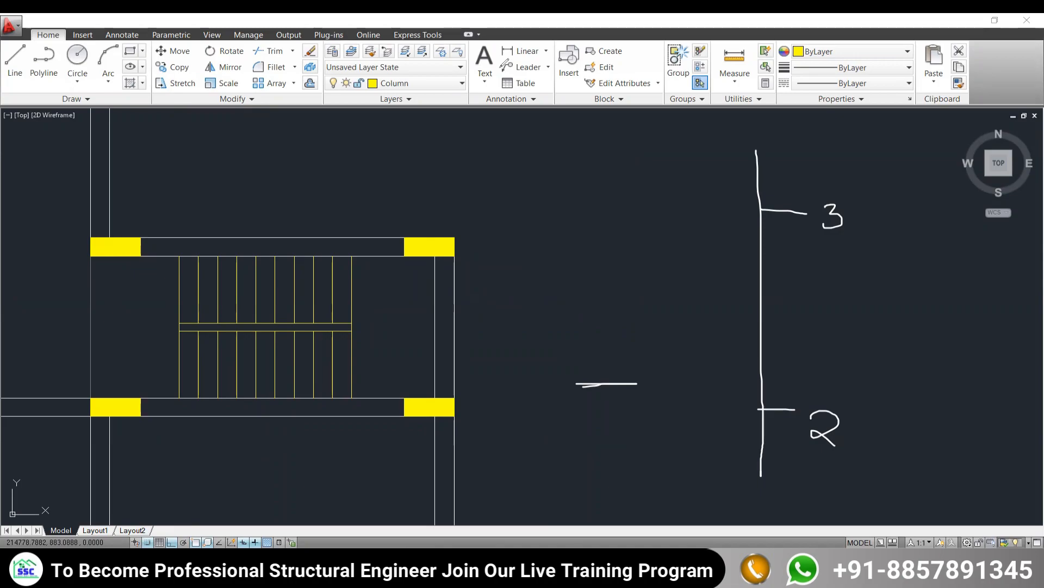
pyautogui.click(607, 383)
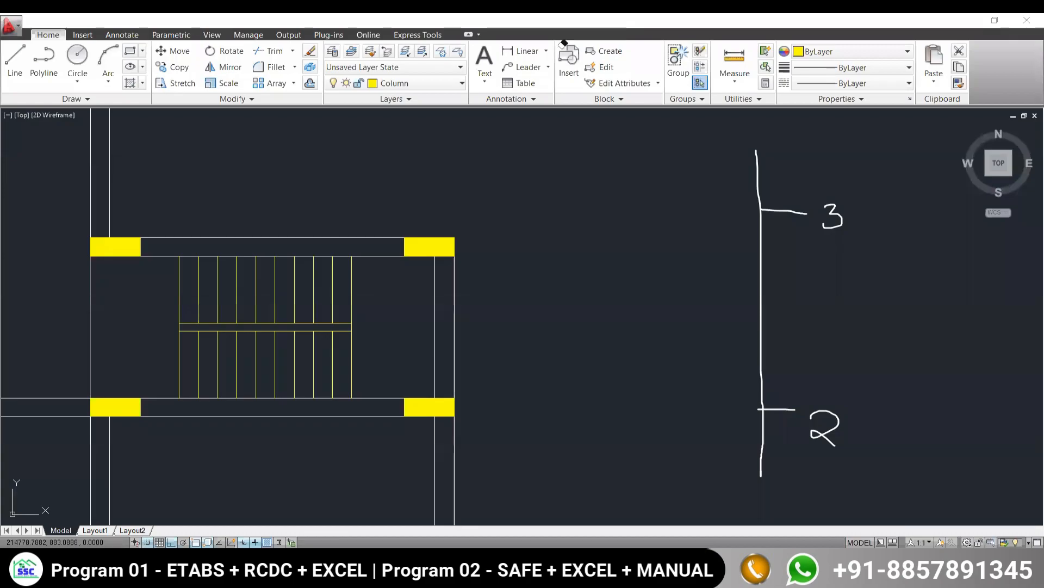
# Draw dashed floor lines leftward from levels 2 and 3, and sketch a landing with a door at the end of level 2
pyautogui.moveTo(768, 408); pyautogui.dragTo(512, 411)
pyautogui.moveTo(764, 208); pyautogui.dragTo(506, 209)
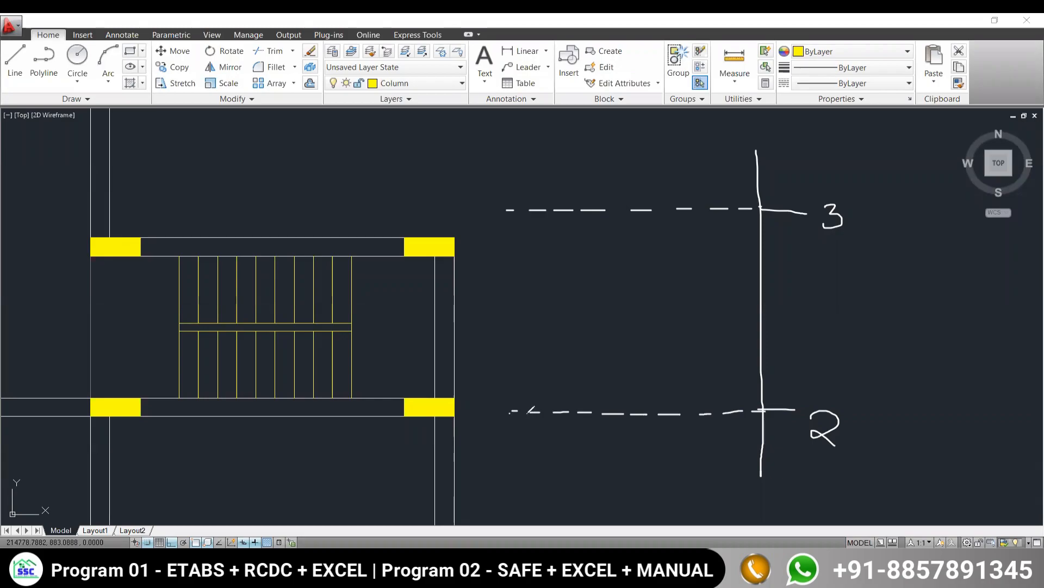
pyautogui.moveTo(536, 412); pyautogui.dragTo(481, 414)
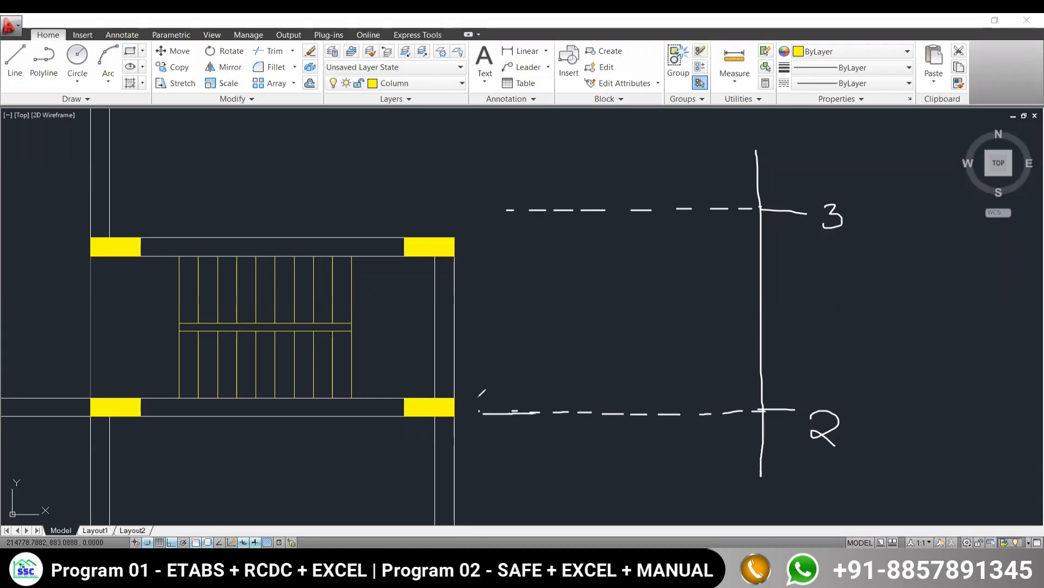
pyautogui.moveTo(464, 363)
pyautogui.mouseDown()
pyautogui.moveTo(464, 414)
pyautogui.moveTo(490, 387)
pyautogui.moveTo(503, 414)
pyautogui.moveTo(527, 415)
pyautogui.mouseUp()
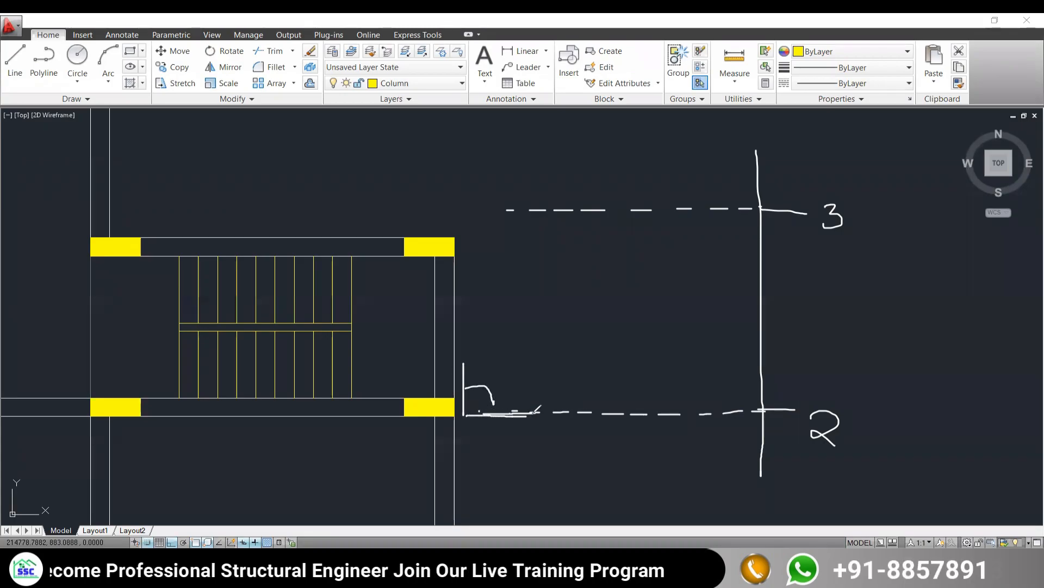
# Sketch the lower stair flight from level 2 up to a mid-height landing, and label the landings FL and ML
pyautogui.moveTo(536, 412)
pyautogui.mouseDown()
pyautogui.moveTo(683, 309)
pyautogui.moveTo(760, 312)
pyautogui.mouseUp()
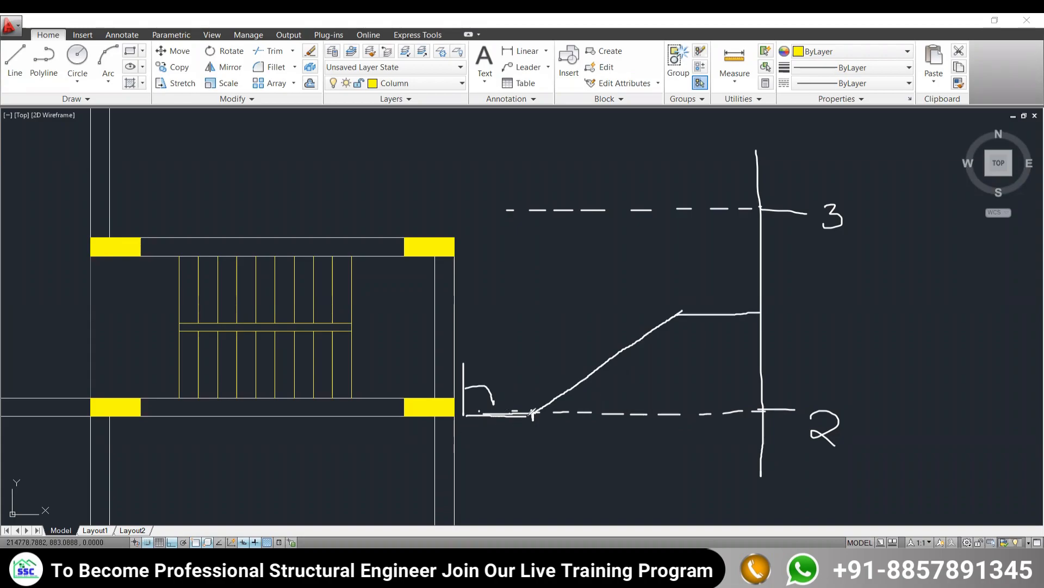
pyautogui.moveTo(536, 412); pyautogui.dragTo(464, 416)
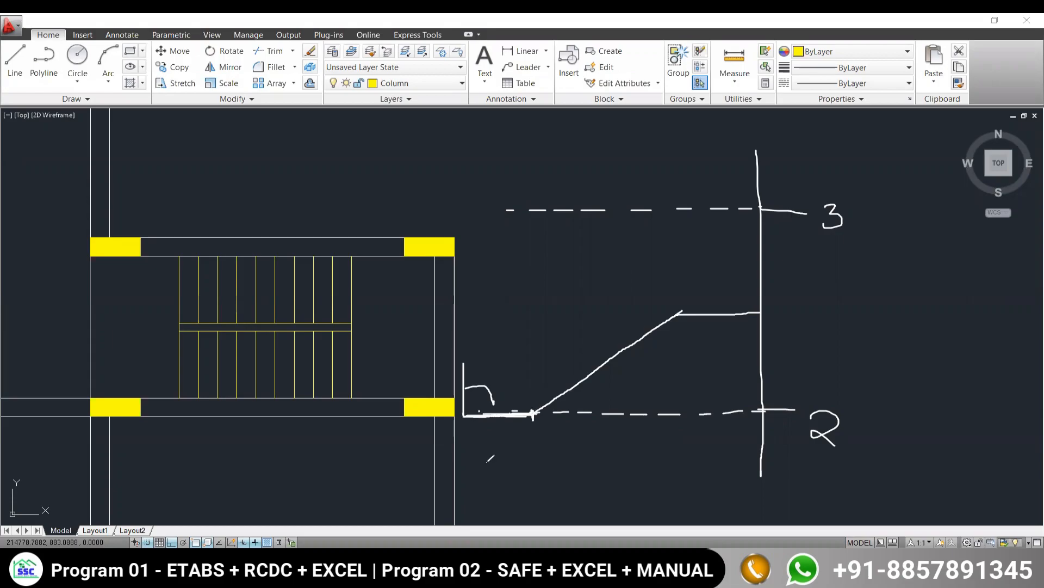
pyautogui.moveTo(494, 431)
pyautogui.mouseDown()
pyautogui.moveTo(481, 437)
pyautogui.moveTo(484, 459)
pyautogui.moveTo(500, 439)
pyautogui.moveTo(520, 449)
pyautogui.mouseUp()
pyautogui.click(505, 432)
pyautogui.moveTo(767, 298)
pyautogui.mouseDown()
pyautogui.moveTo(797, 314)
pyautogui.moveTo(832, 311)
pyautogui.mouseUp()
# Sketch the upper flight from the ML landing to level 3, add a dashed vertical alignment line, and label the upper landing FL
pyautogui.moveTo(676, 311); pyautogui.dragTo(554, 210)
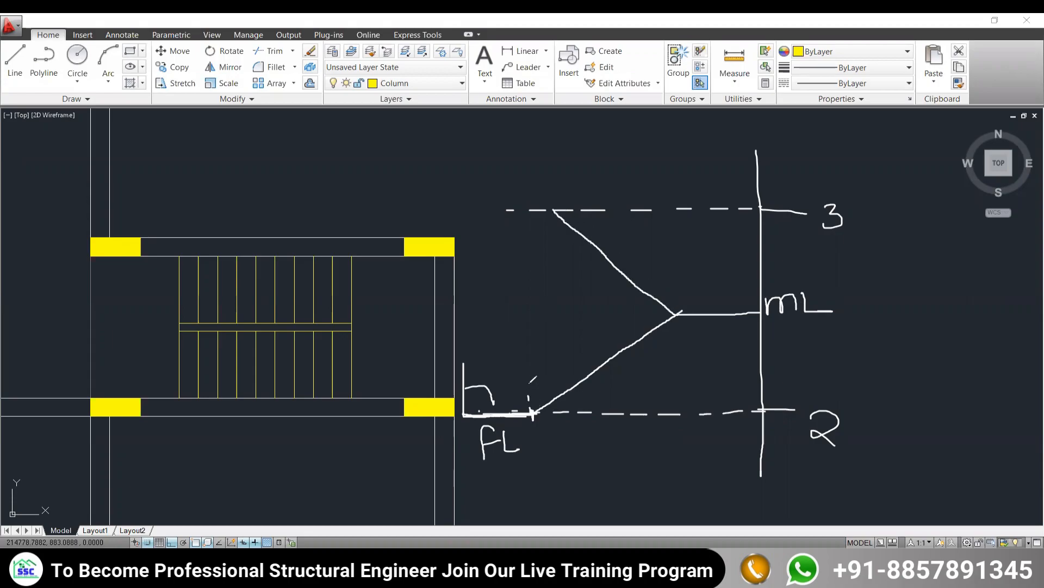
pyautogui.moveTo(536, 318); pyautogui.dragTo(535, 256)
pyautogui.moveTo(528, 217)
pyautogui.mouseDown()
pyautogui.moveTo(526, 207)
pyautogui.moveTo(608, 248)
pyautogui.mouseUp()
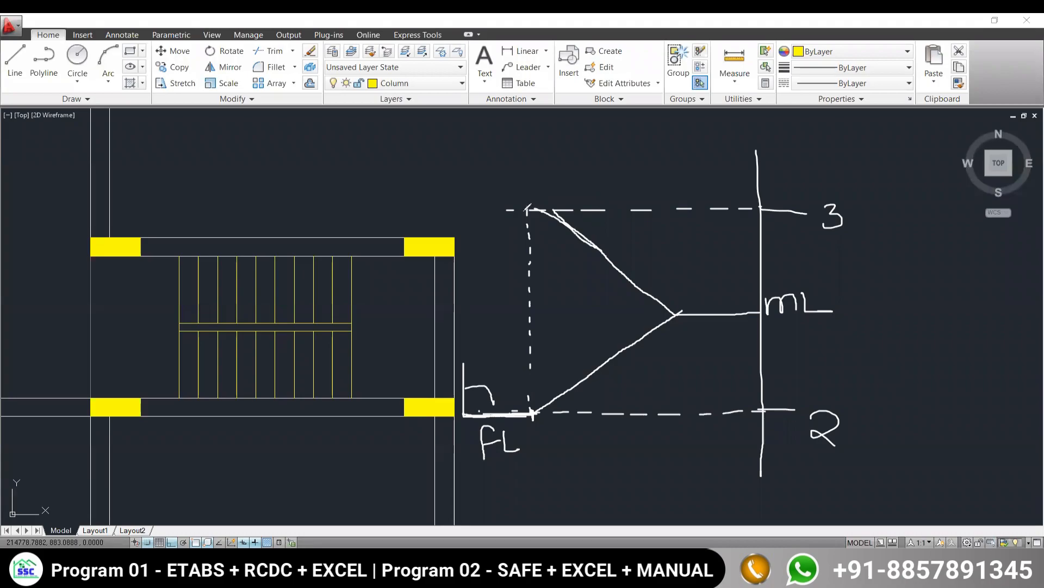
pyautogui.moveTo(513, 207)
pyautogui.mouseDown()
pyautogui.moveTo(463, 210)
pyautogui.moveTo(532, 206)
pyautogui.mouseUp()
pyautogui.moveTo(494, 165)
pyautogui.mouseDown()
pyautogui.moveTo(484, 188)
pyautogui.moveTo(512, 184)
pyautogui.mouseUp()
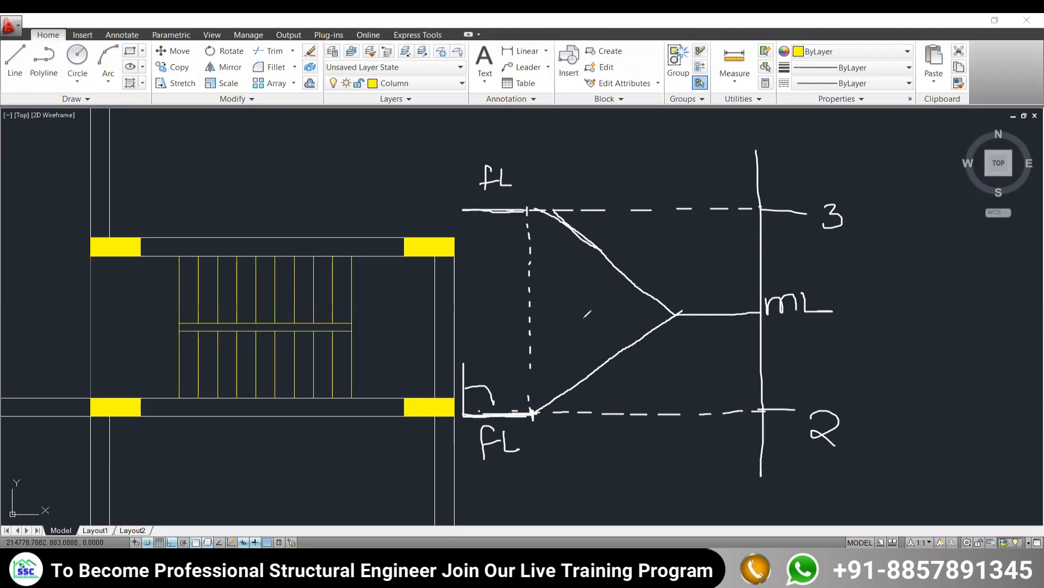
# Label the lower flight 1, and sketch a beam under the ML landing's outer end with a column down to level 2
pyautogui.moveTo(585, 335)
pyautogui.mouseDown()
pyautogui.moveTo(583, 363)
pyautogui.moveTo(600, 362)
pyautogui.mouseUp()
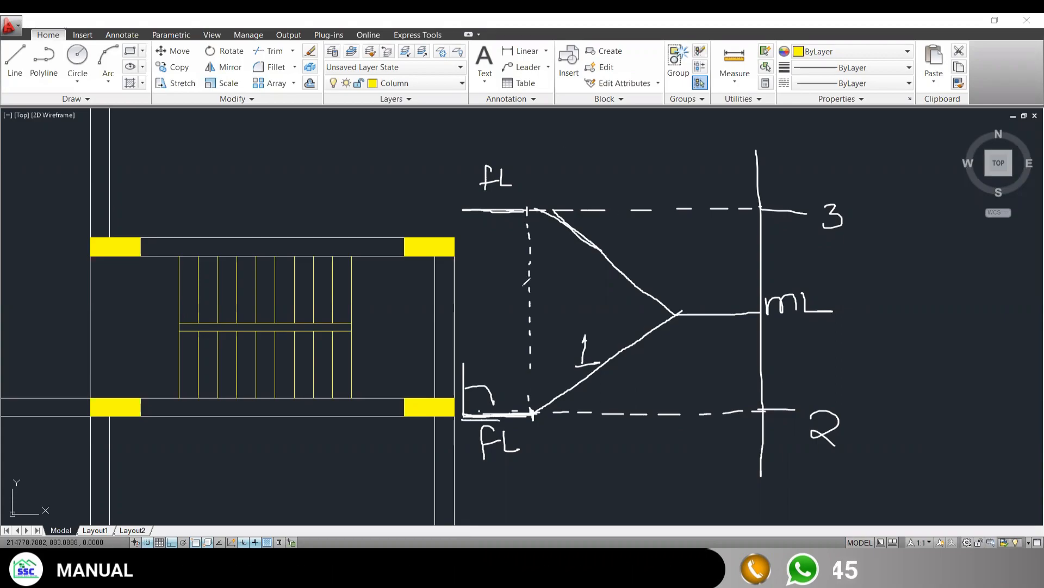
pyautogui.moveTo(577, 390); pyautogui.dragTo(585, 382)
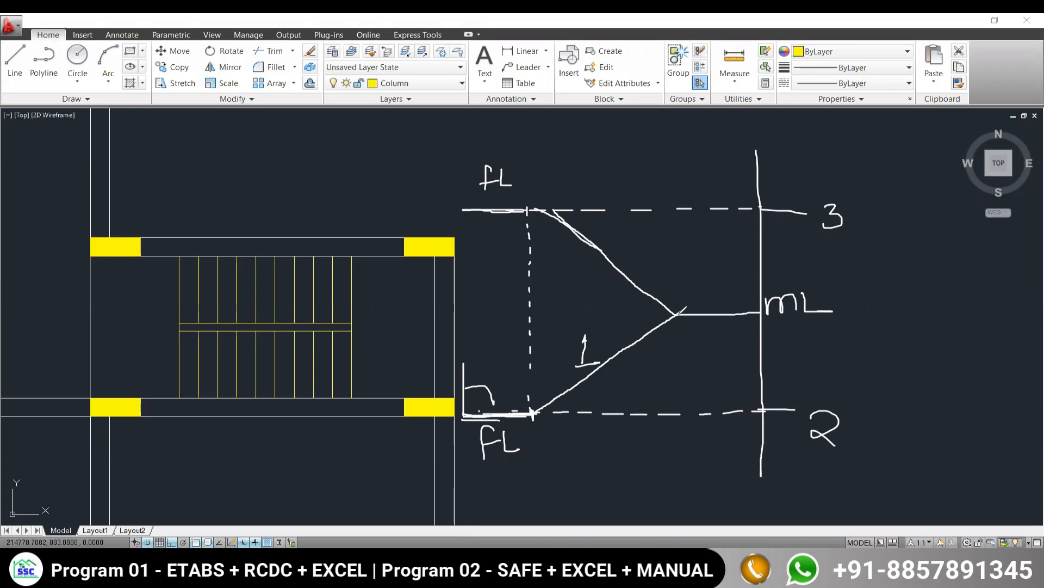
pyautogui.moveTo(753, 314); pyautogui.dragTo(738, 312)
pyautogui.moveTo(750, 314)
pyautogui.mouseDown()
pyautogui.moveTo(749, 332)
pyautogui.moveTo(761, 333)
pyautogui.moveTo(762, 313)
pyautogui.moveTo(763, 334)
pyautogui.moveTo(750, 334)
pyautogui.mouseUp()
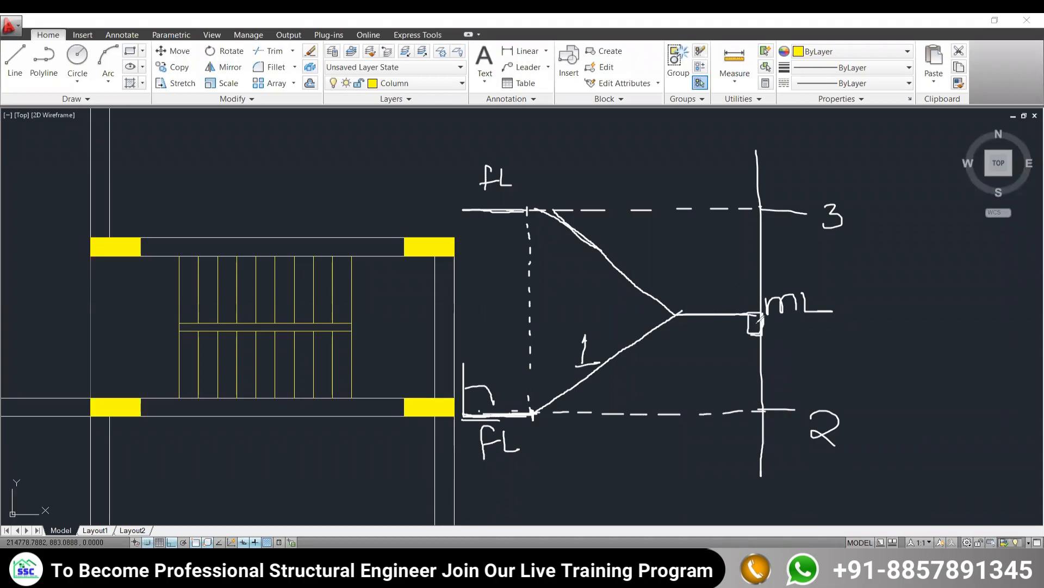
pyautogui.moveTo(749, 335)
pyautogui.mouseDown()
pyautogui.moveTo(749, 415)
pyautogui.moveTo(761, 416)
pyautogui.moveTo(750, 416)
pyautogui.mouseUp()
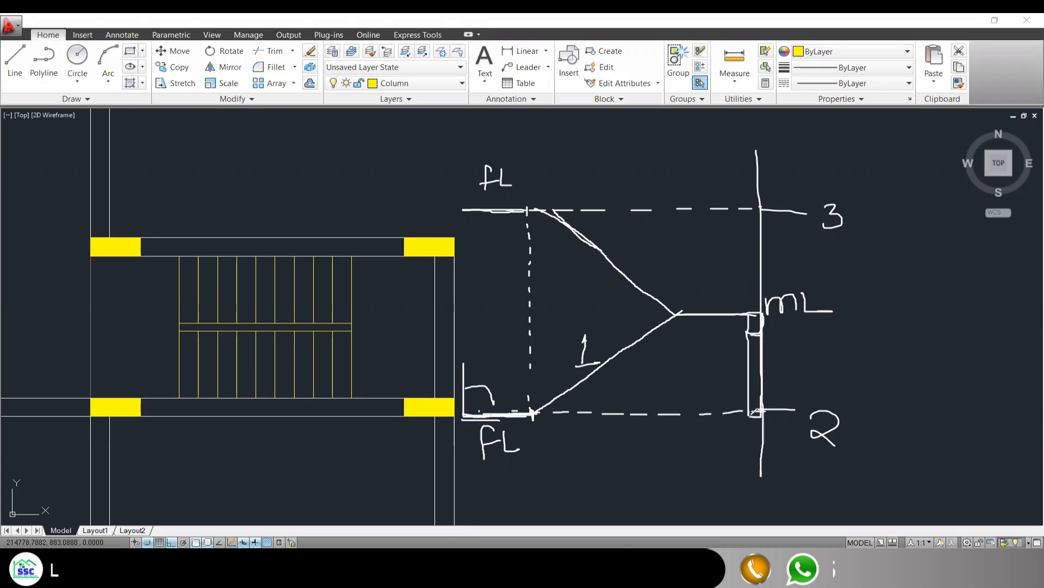
# Sketch the ML landing's depth in perspective, with a second column descending from its far outer corner
pyautogui.moveTo(675, 312); pyautogui.dragTo(679, 308)
pyautogui.click(691, 286)
pyautogui.moveTo(683, 301)
pyautogui.mouseDown()
pyautogui.moveTo(783, 270)
pyautogui.moveTo(753, 314)
pyautogui.mouseUp()
pyautogui.moveTo(785, 265); pyautogui.dragTo(795, 386)
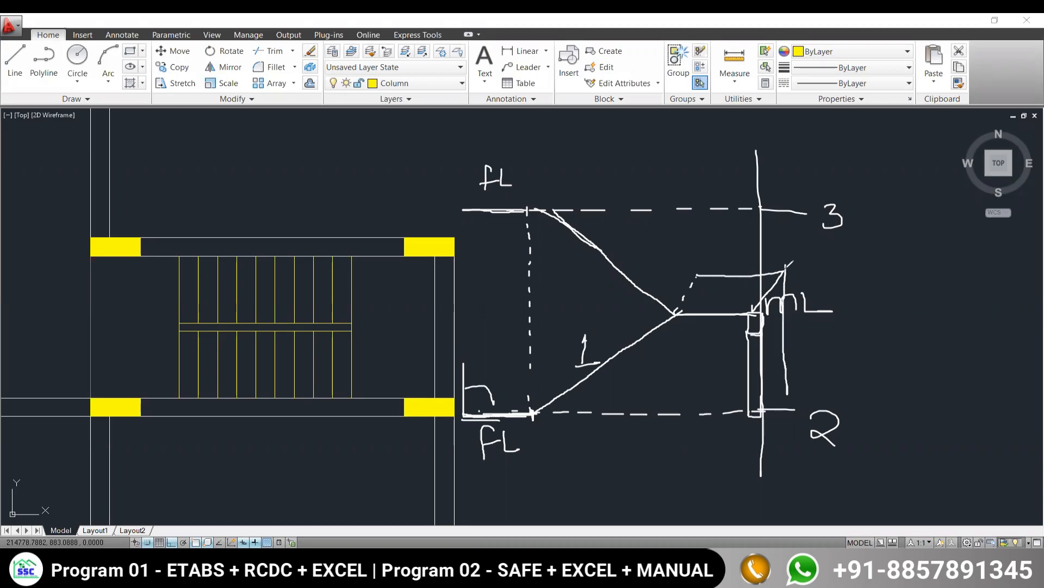
pyautogui.moveTo(788, 266); pyautogui.dragTo(801, 388)
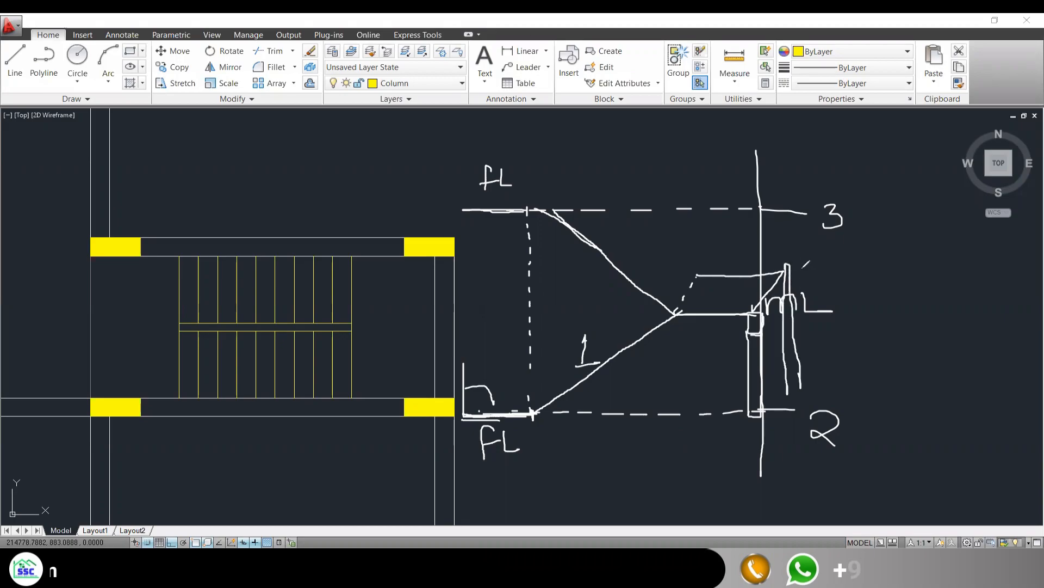
# Circle the two yellow columns at the staircase's landing-end corners in the plan
pyautogui.moveTo(426, 213)
pyautogui.mouseDown()
pyautogui.moveTo(399, 221)
pyautogui.moveTo(439, 210)
pyautogui.mouseUp()
pyautogui.moveTo(388, 387); pyautogui.dragTo(442, 370)
pyautogui.moveTo(405, 434); pyautogui.dragTo(431, 361)
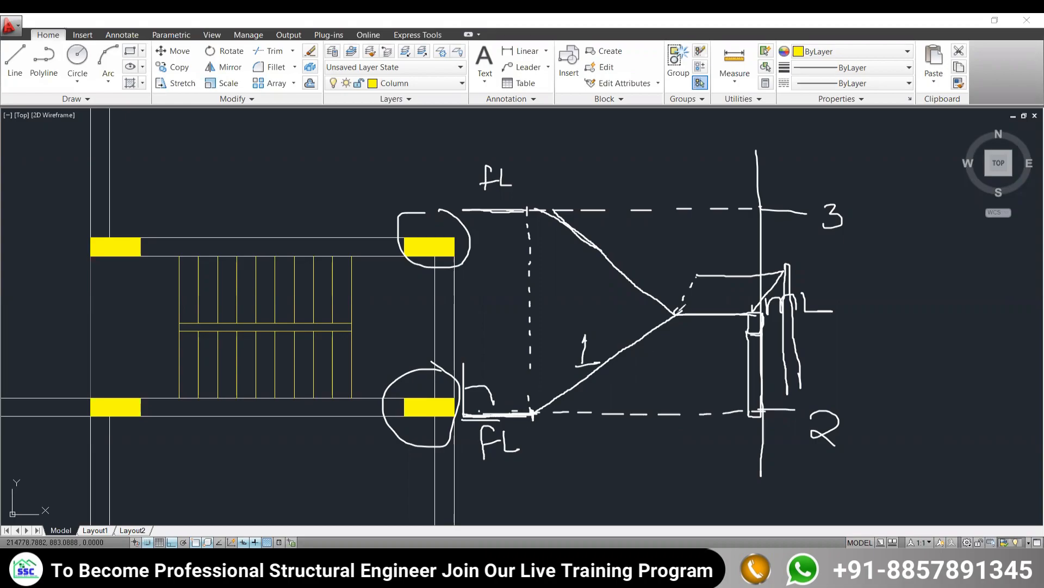
# Sketch a small beam under the flight and ML landing junction, and trace the landing columns and the rear upper flight
pyautogui.moveTo(670, 317); pyautogui.dragTo(671, 336)
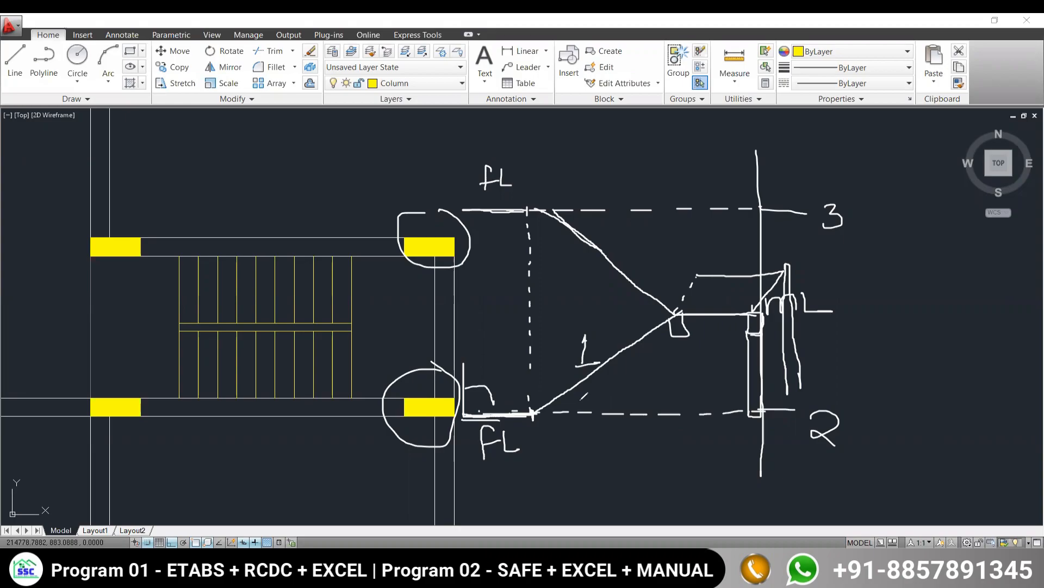
pyautogui.moveTo(748, 338); pyautogui.dragTo(747, 413)
pyautogui.moveTo(781, 280)
pyautogui.mouseDown()
pyautogui.moveTo(776, 371)
pyautogui.moveTo(795, 344)
pyautogui.mouseUp()
pyautogui.moveTo(697, 275)
pyautogui.mouseDown()
pyautogui.moveTo(595, 183)
pyautogui.moveTo(577, 180)
pyautogui.mouseUp()
pyautogui.moveTo(575, 172)
pyautogui.mouseDown()
pyautogui.moveTo(581, 166)
pyautogui.moveTo(539, 208)
pyautogui.moveTo(546, 163)
pyautogui.moveTo(511, 161)
pyautogui.mouseUp()
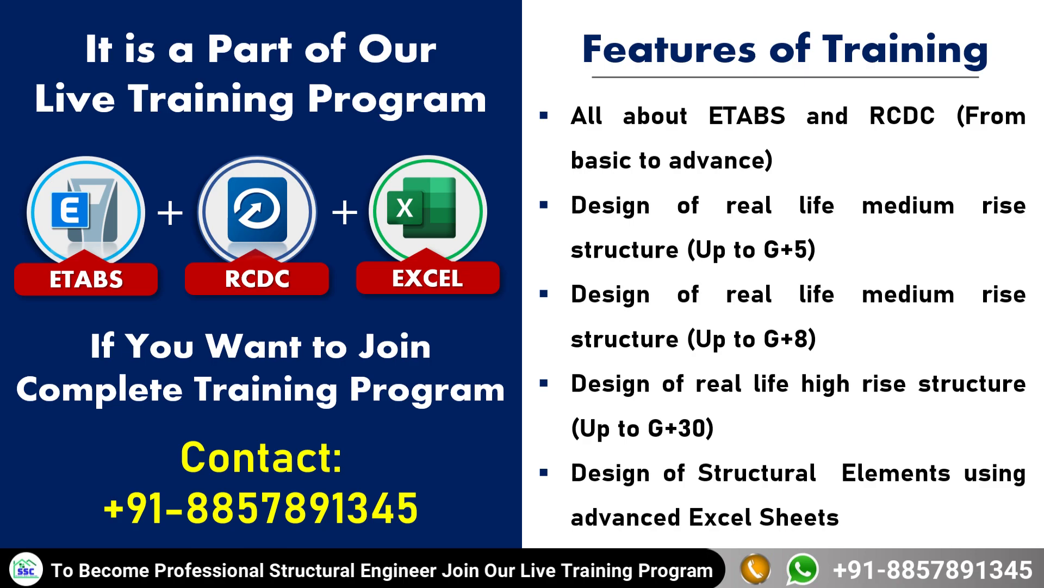